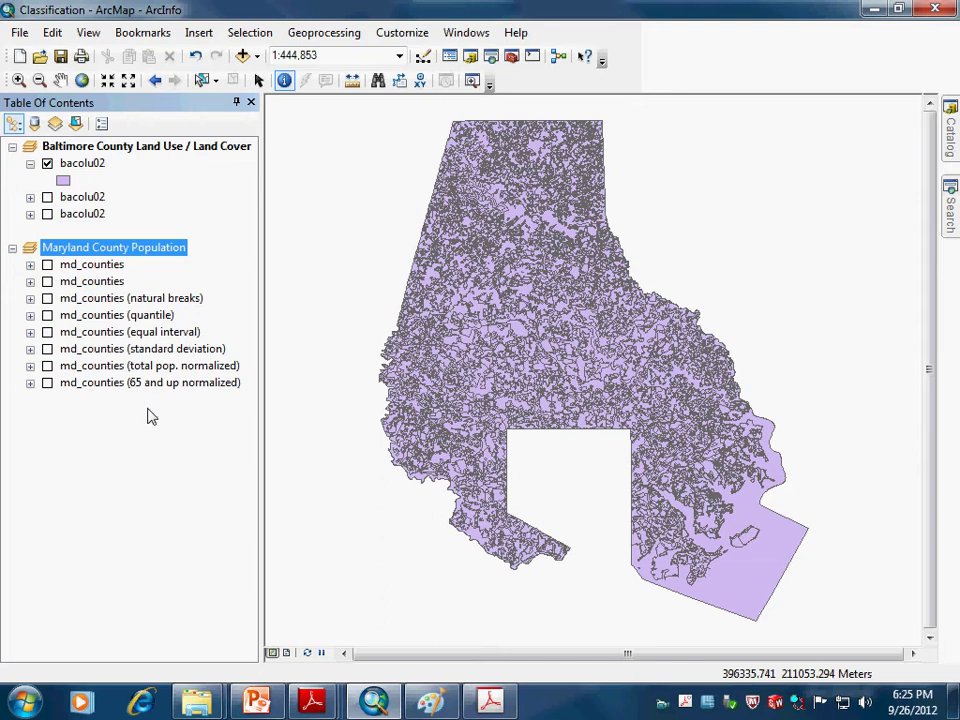
- Zoom in on the central part of the Baltimore County land use map and activate the Identify tool
{"action": "left_click", "coordinate": [140, 472]}
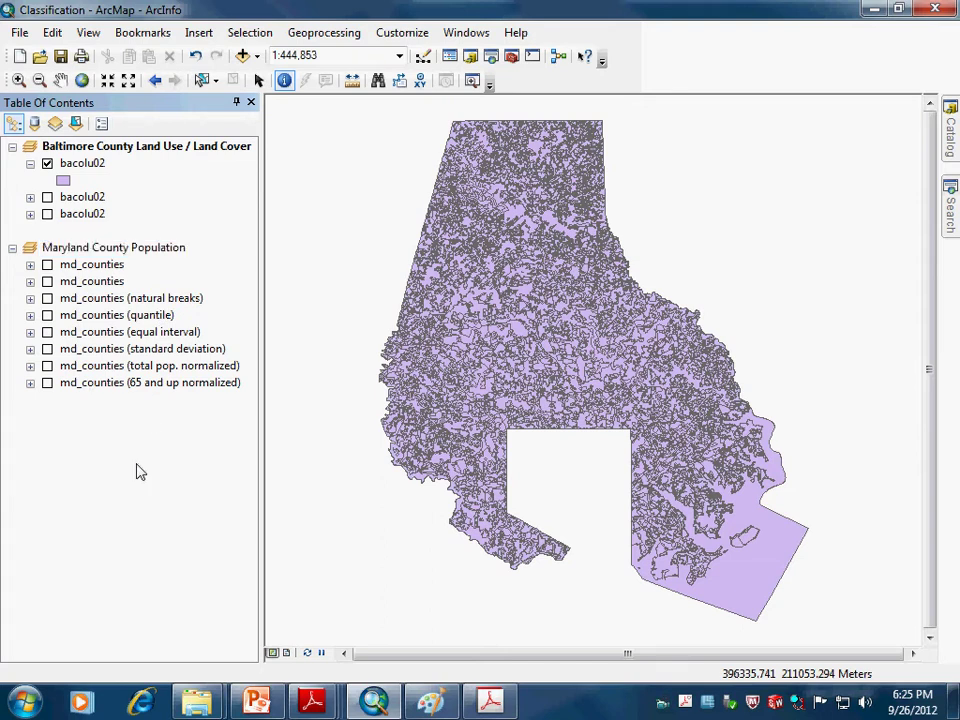
{"action": "left_click", "coordinate": [166, 149]}
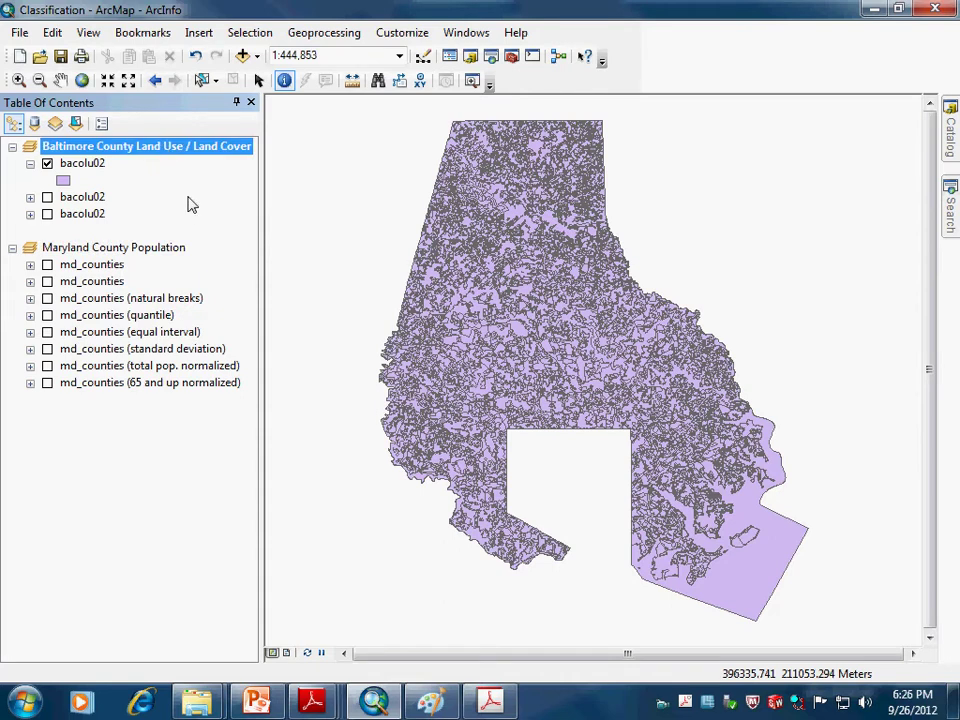
{"action": "left_click", "coordinate": [18, 80]}
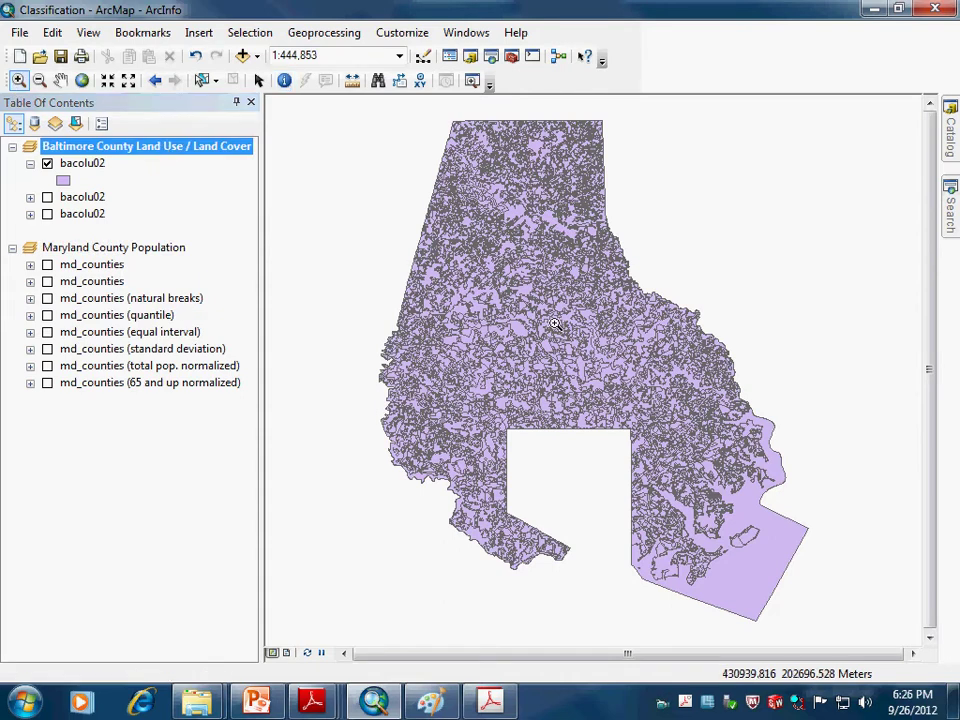
{"action": "left_click_drag", "start_coordinate": [555, 325], "coordinate": [642, 406]}
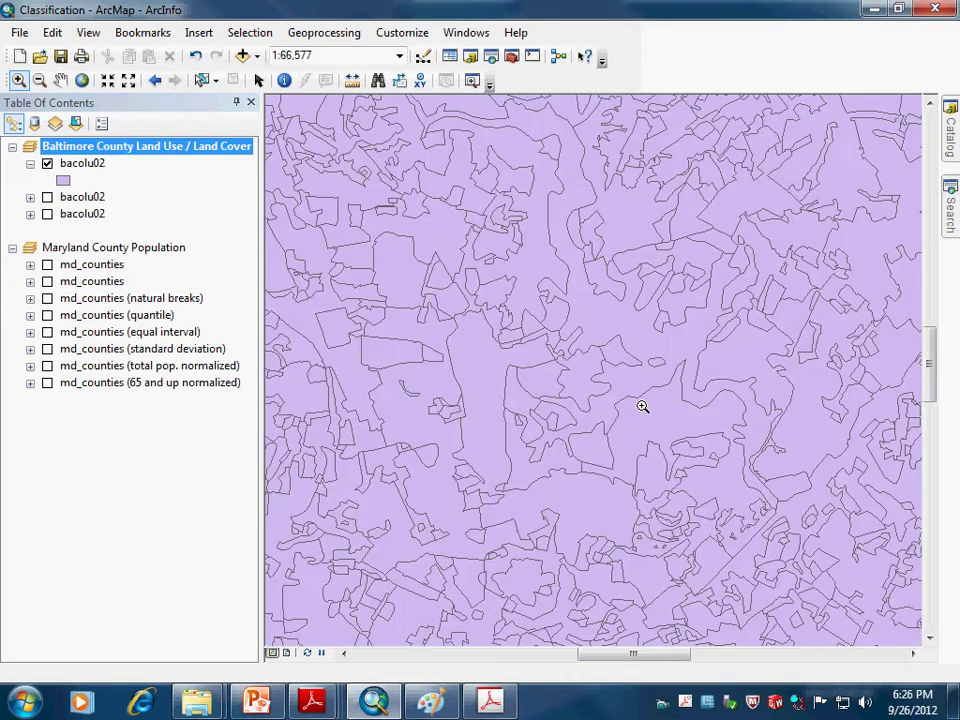
{"action": "left_click", "coordinate": [284, 80]}
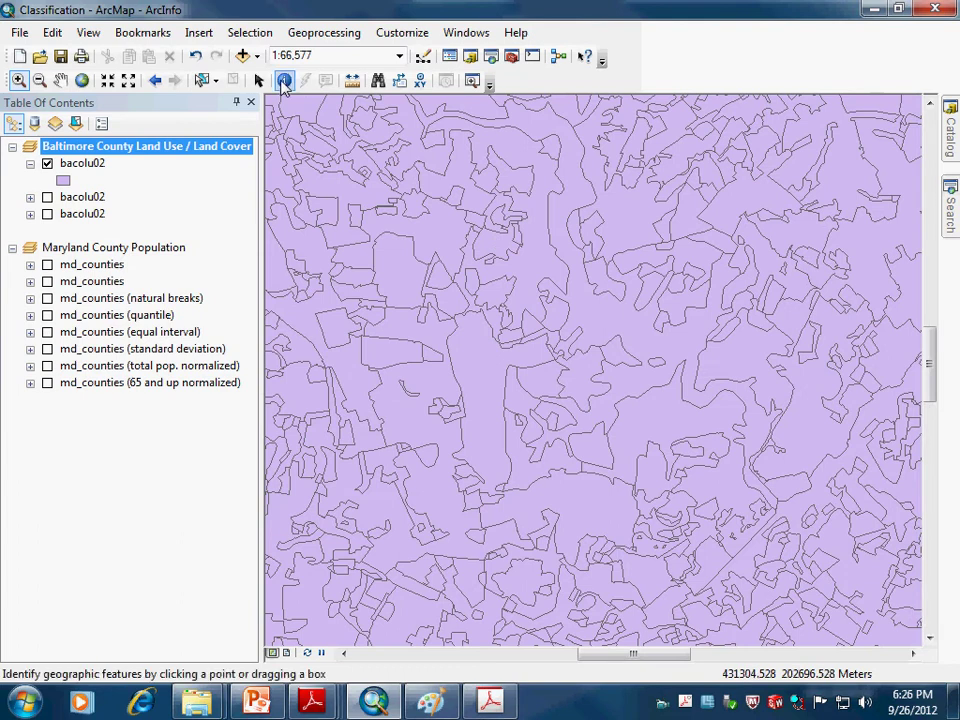
- Switch to the MD land use-land cover PDF in Adobe Acrobat and read through all of its classification codes
{"action": "left_click", "coordinate": [486, 703]}
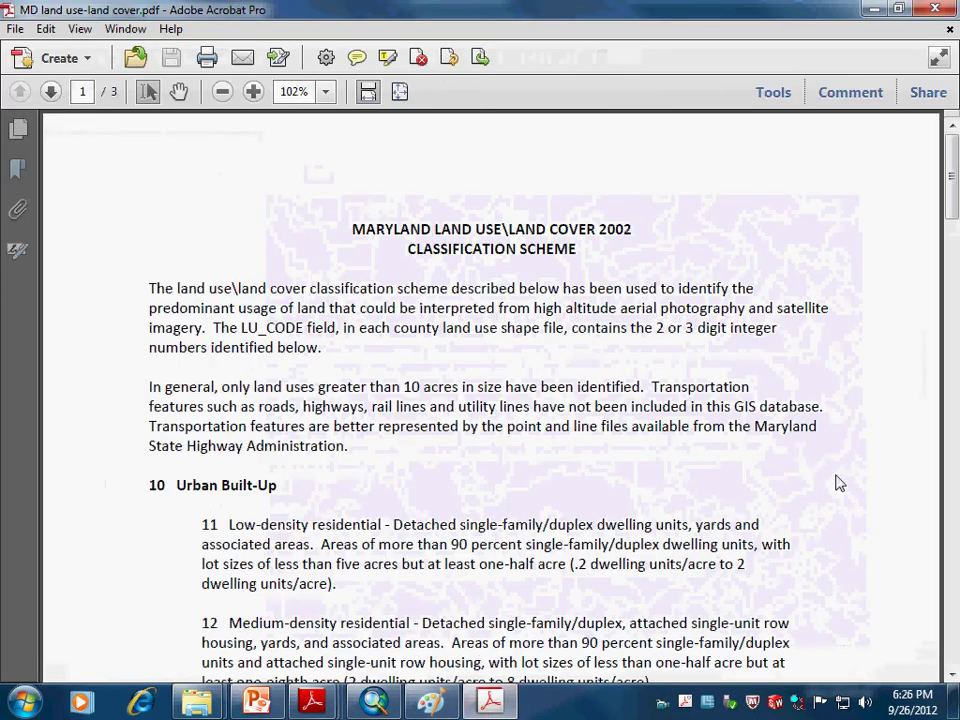
{"action": "scroll", "coordinate": [861, 542], "scroll_direction": "down", "scroll_amount": 2}
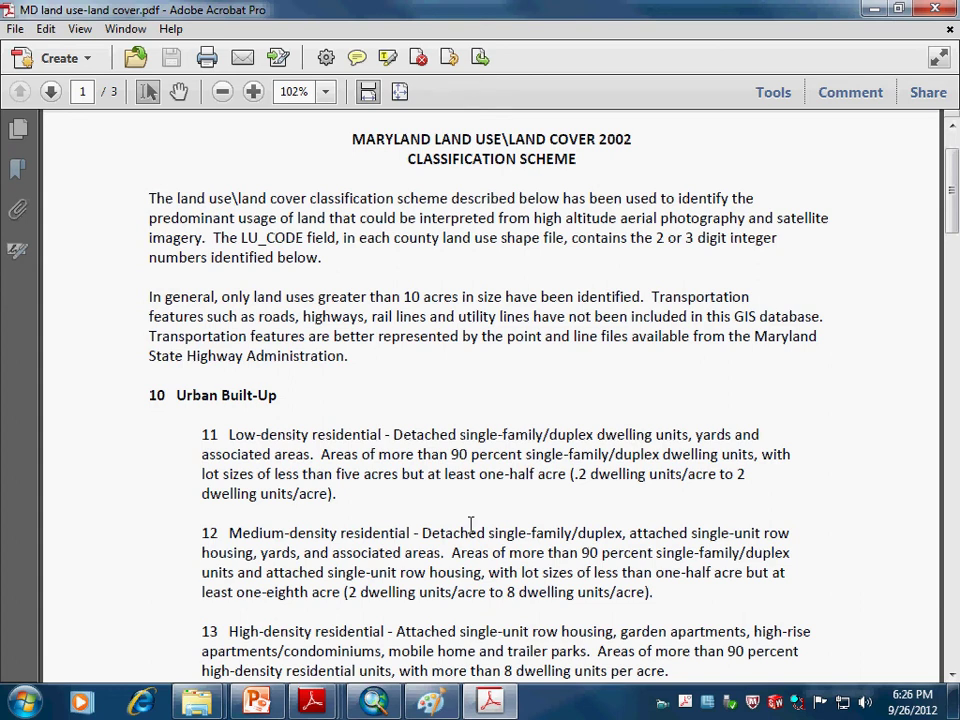
{"action": "scroll", "coordinate": [451, 512], "scroll_direction": "down", "scroll_amount": 20}
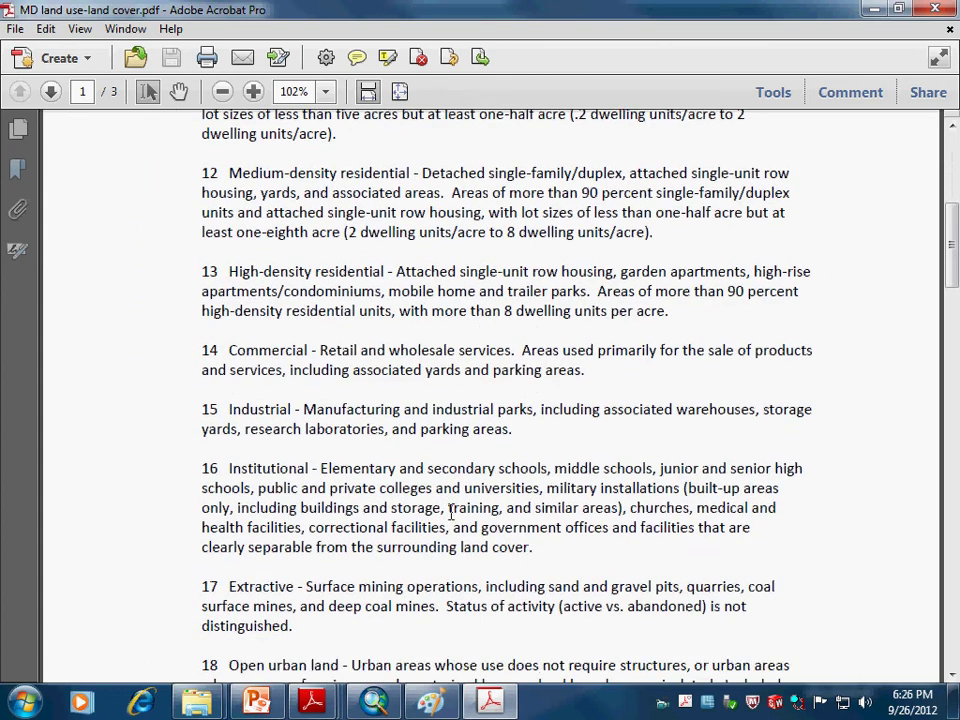
{"action": "scroll", "coordinate": [451, 512], "scroll_direction": "down", "scroll_amount": 3}
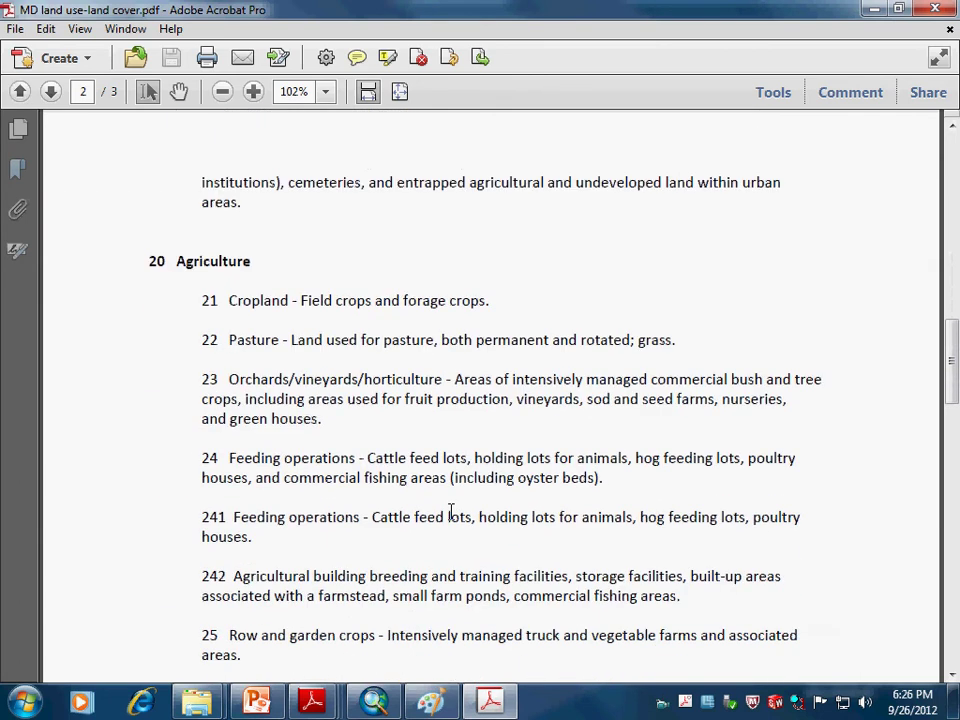
{"action": "scroll", "coordinate": [451, 512], "scroll_direction": "down", "scroll_amount": 6}
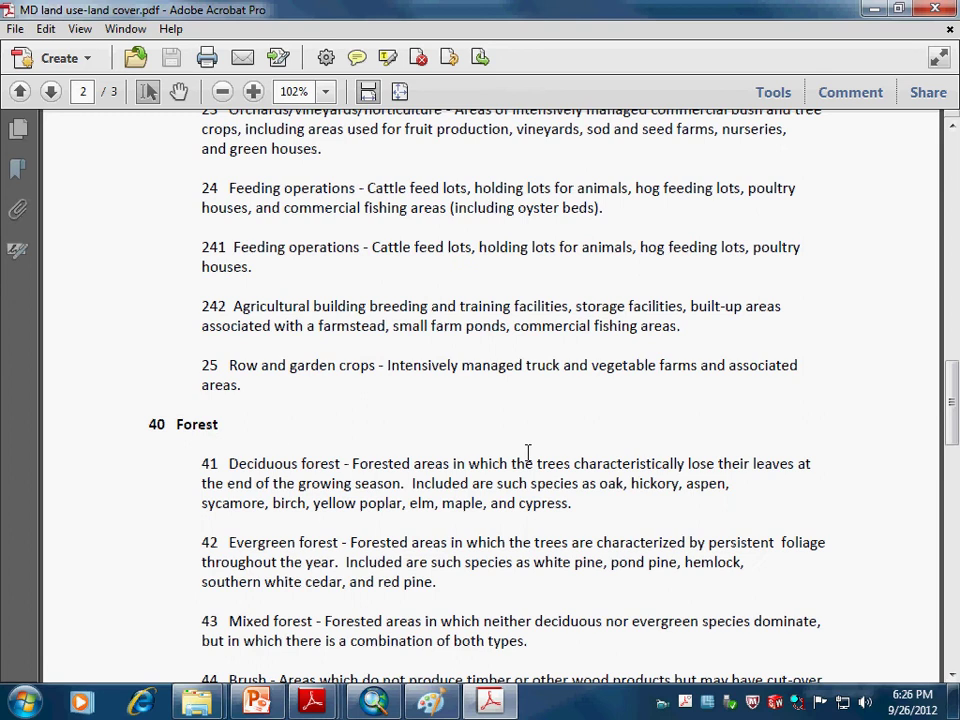
{"action": "scroll", "coordinate": [583, 467], "scroll_direction": "down", "scroll_amount": 4}
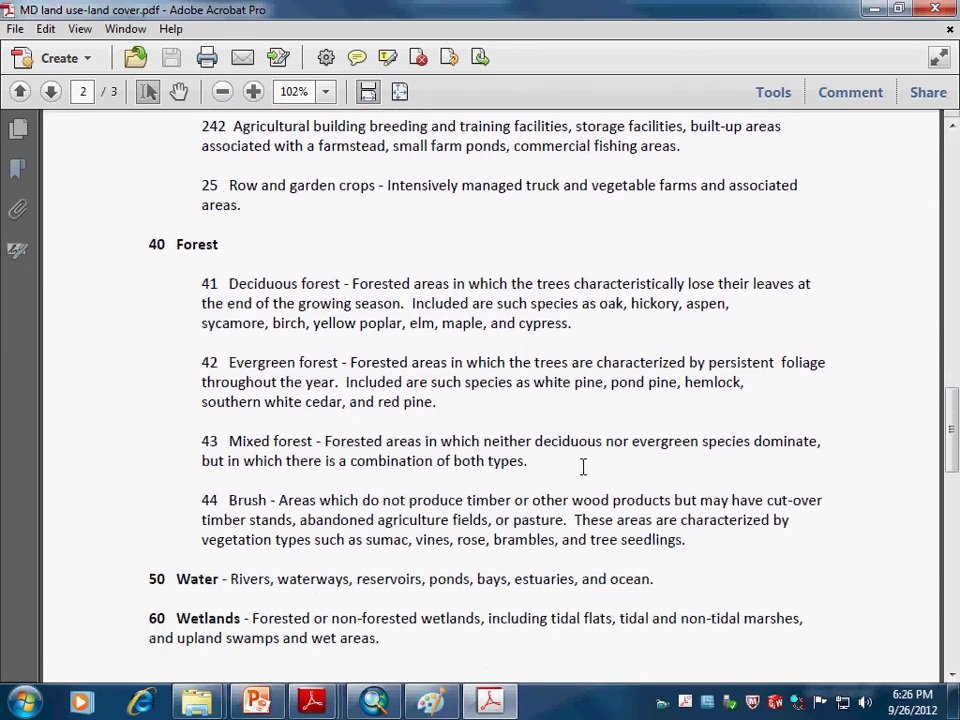
{"action": "scroll", "coordinate": [583, 467], "scroll_direction": "down", "scroll_amount": 1}
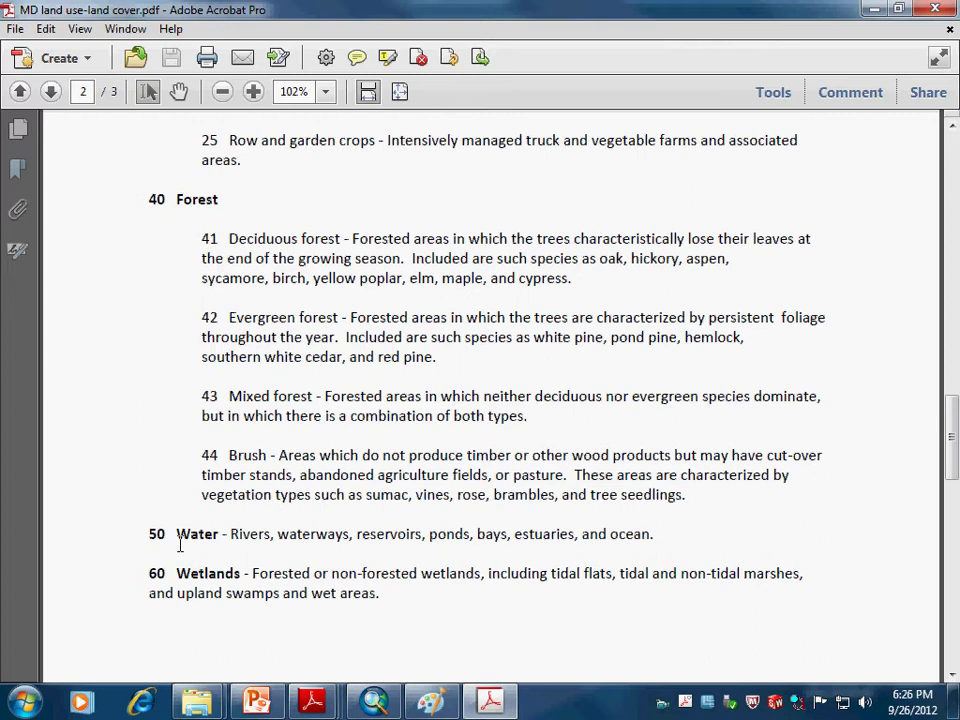
{"action": "scroll", "coordinate": [261, 594], "scroll_direction": "down", "scroll_amount": 10}
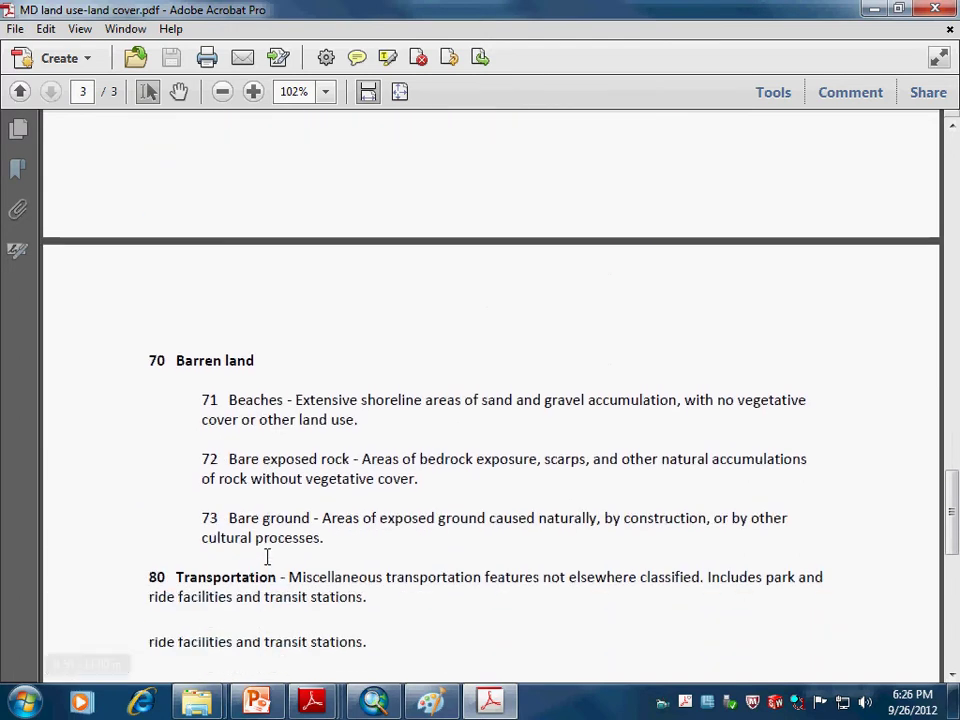
{"action": "scroll", "coordinate": [267, 557], "scroll_direction": "down", "scroll_amount": 2}
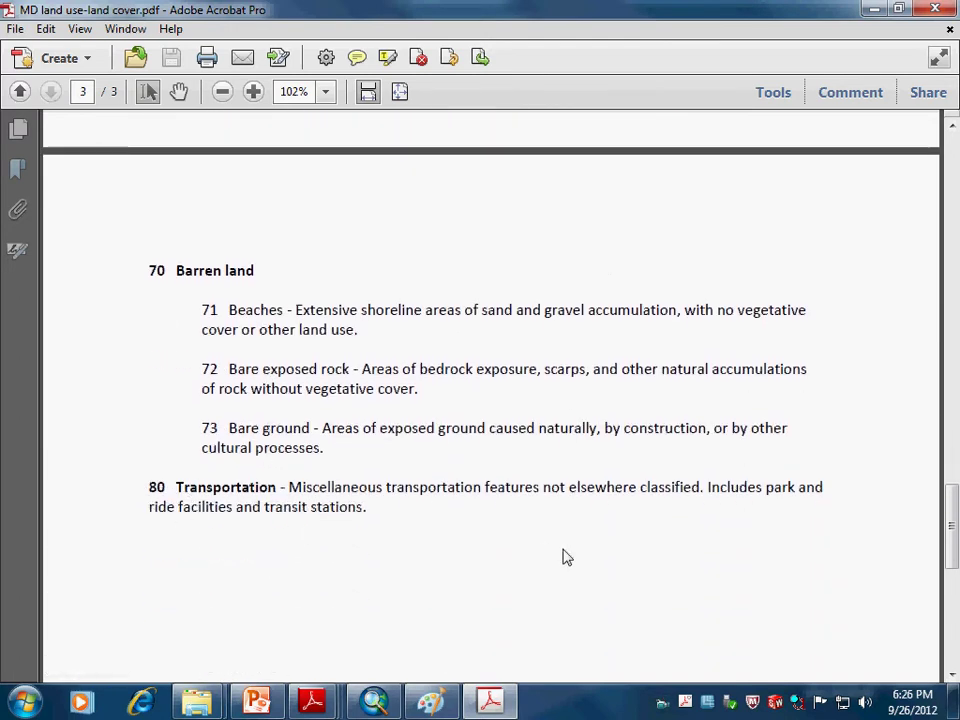
- Highlight the LU_CODE field name in the PDF's introduction and return to ArcMap
{"action": "left_click_drag", "start_coordinate": [953, 514], "coordinate": [954, 165]}
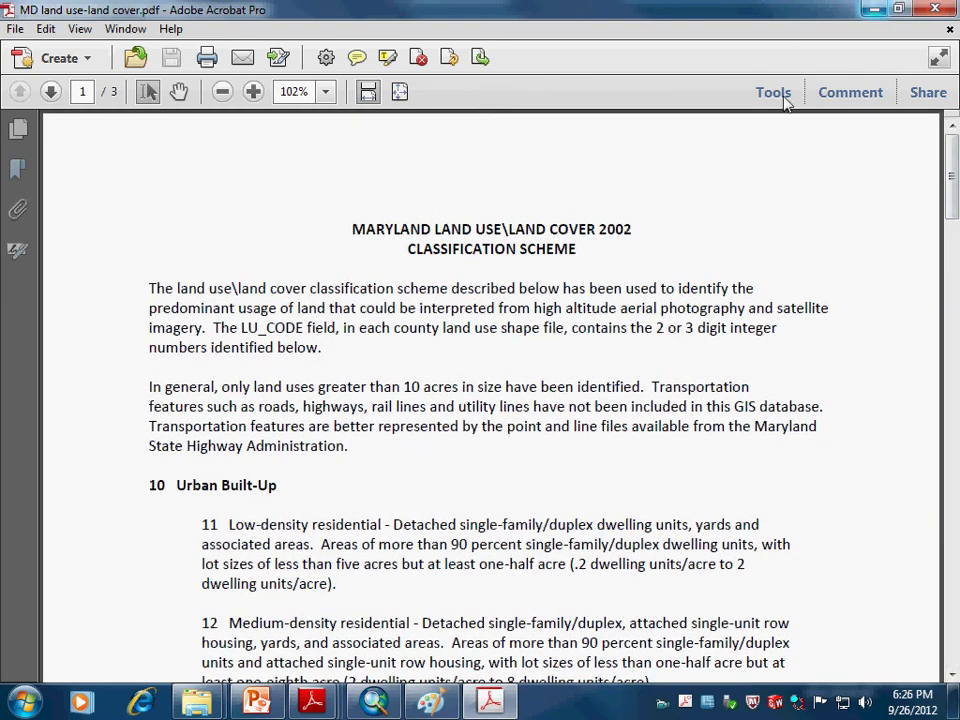
{"action": "left_click_drag", "start_coordinate": [240, 328], "coordinate": [302, 328]}
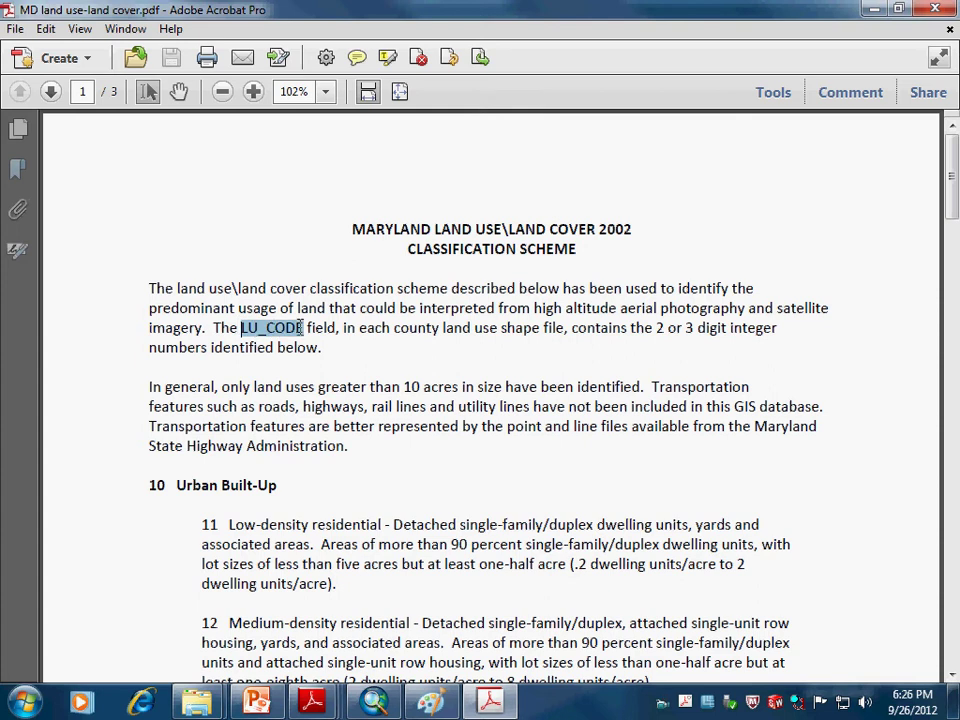
{"action": "left_click", "coordinate": [874, 10]}
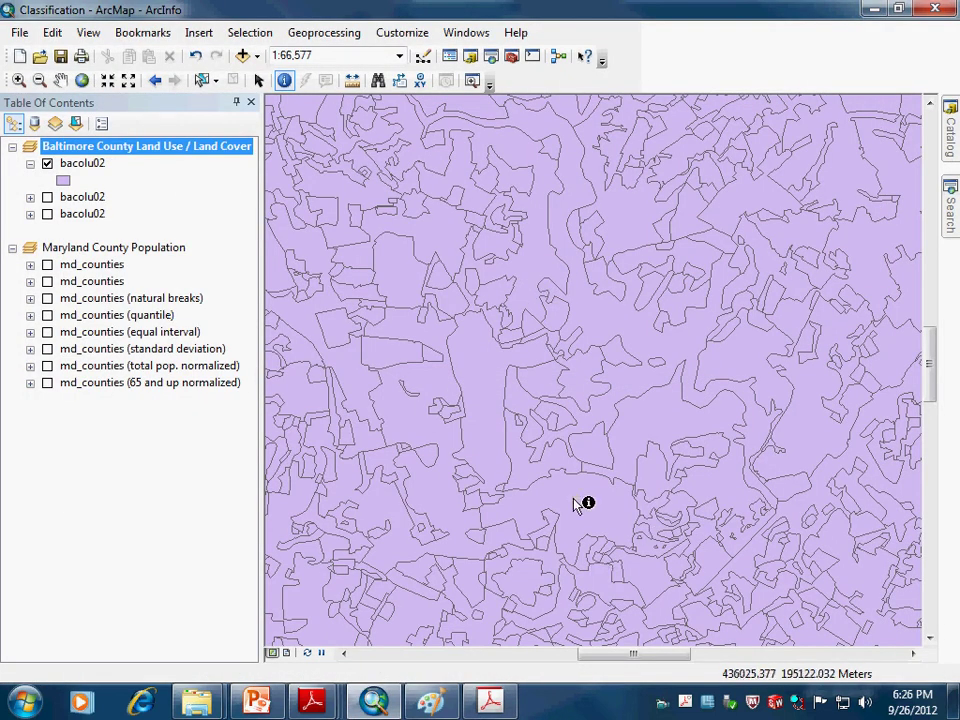
- Identify two large polygons on the zoomed map to check their LU_CODE values
{"action": "left_click", "coordinate": [575, 505]}
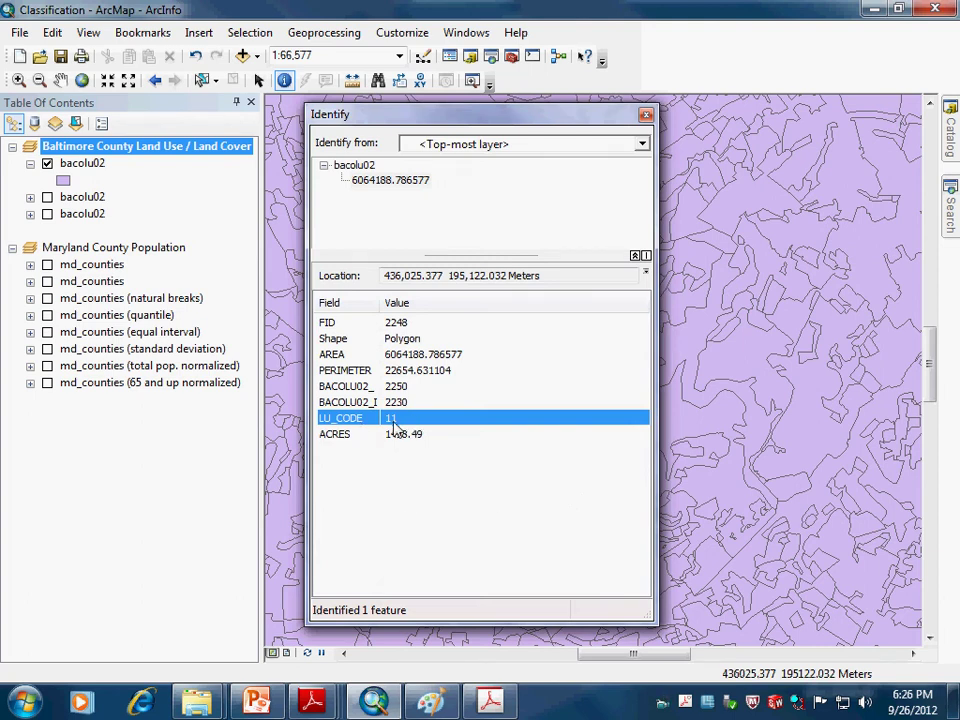
{"action": "left_click", "coordinate": [646, 115]}
{"action": "left_click", "coordinate": [690, 343]}
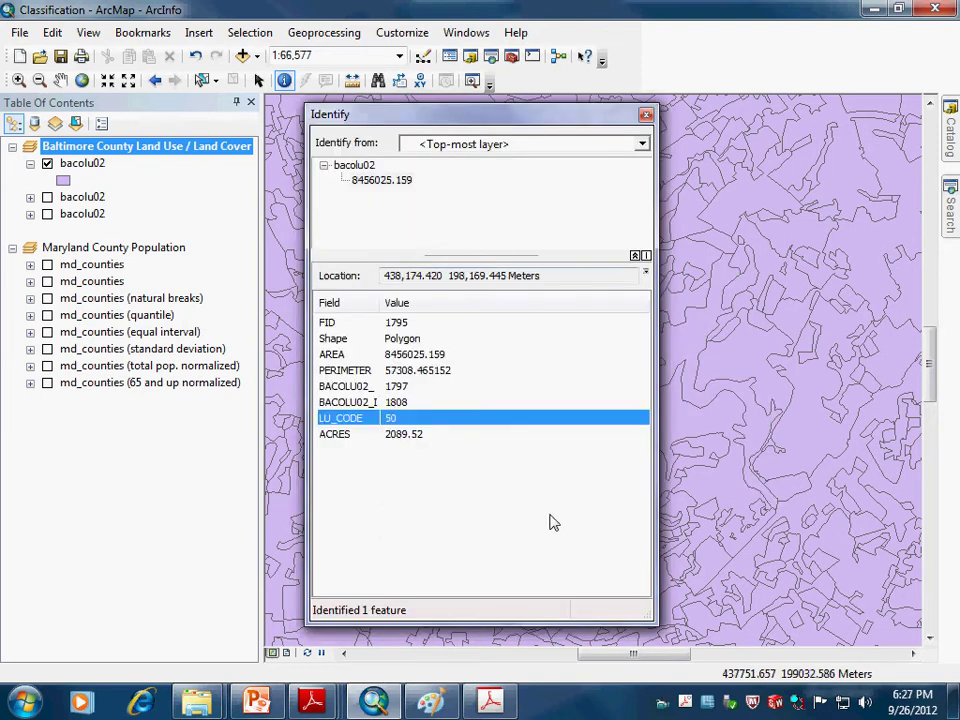
{"action": "left_click", "coordinate": [646, 116]}
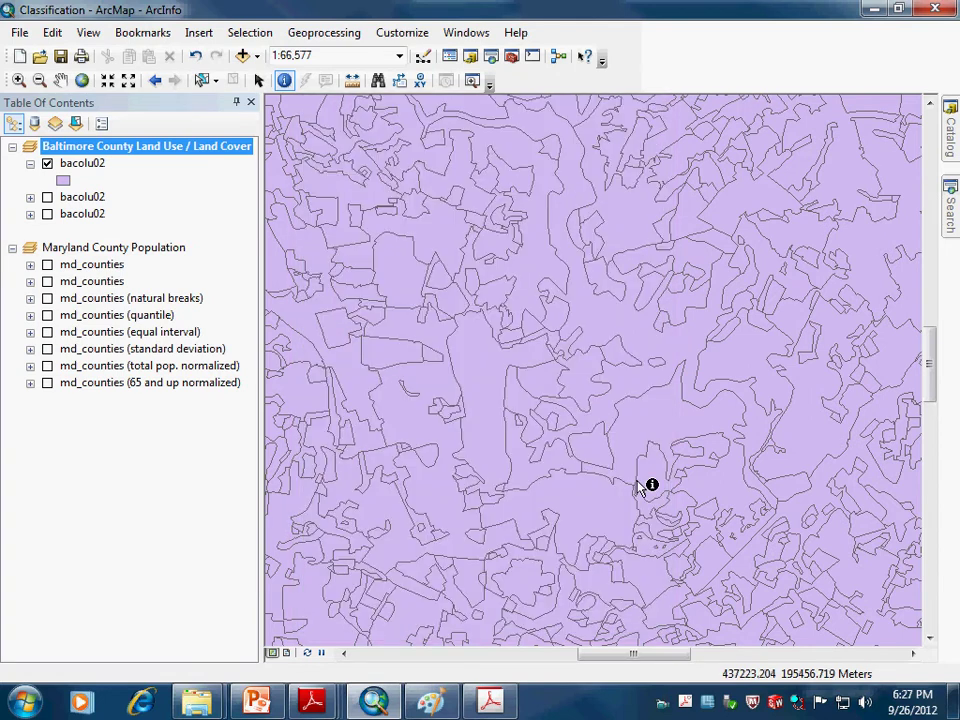
- Hide the first bacolu02 layer, show the second one at full extent, and expand its legend
{"action": "left_click", "coordinate": [47, 164]}
{"action": "left_click", "coordinate": [47, 197]}
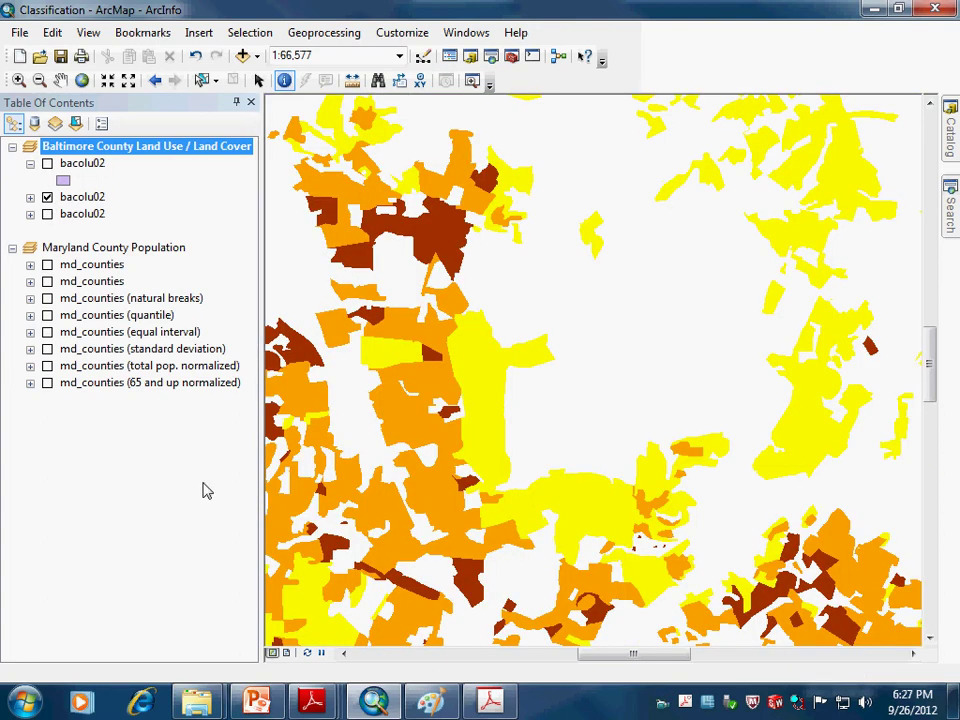
{"action": "left_click", "coordinate": [82, 80]}
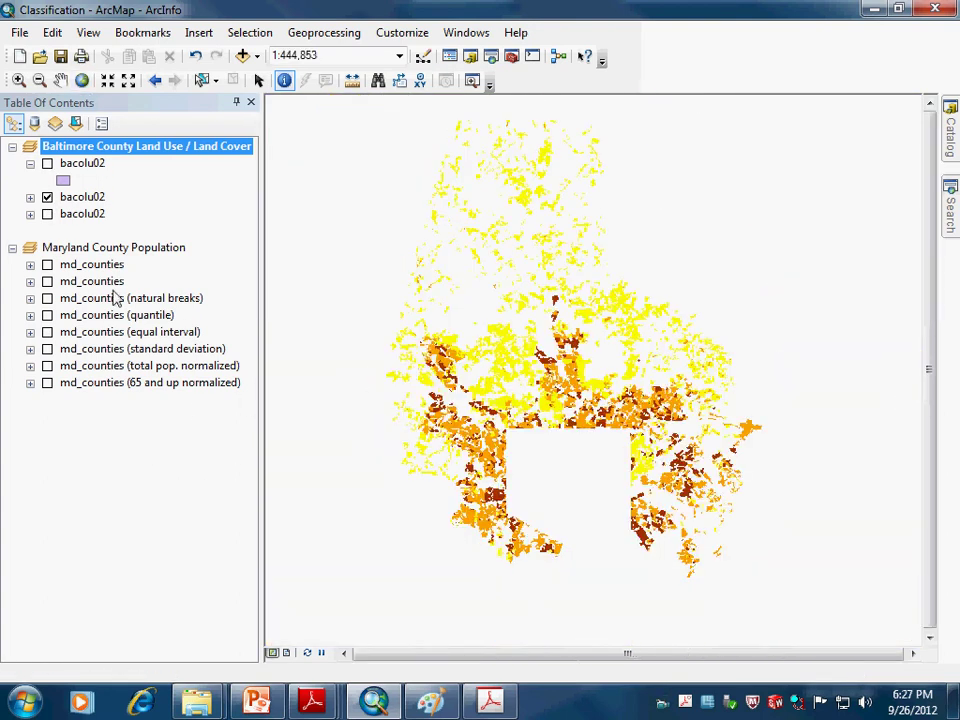
{"action": "left_click", "coordinate": [30, 197]}
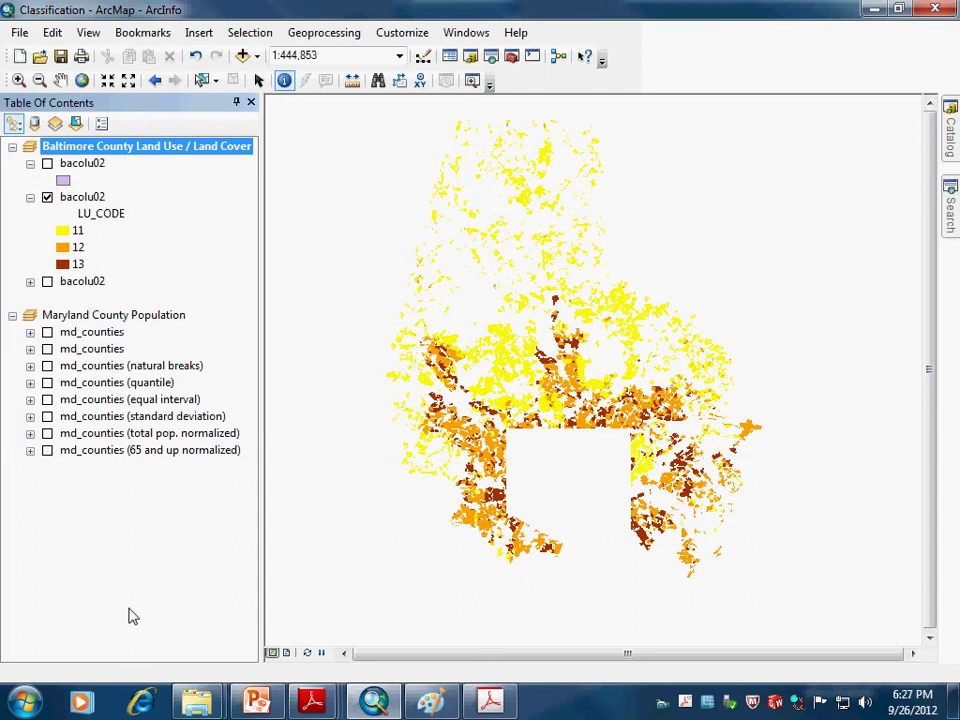
{"action": "left_click", "coordinate": [70, 182]}
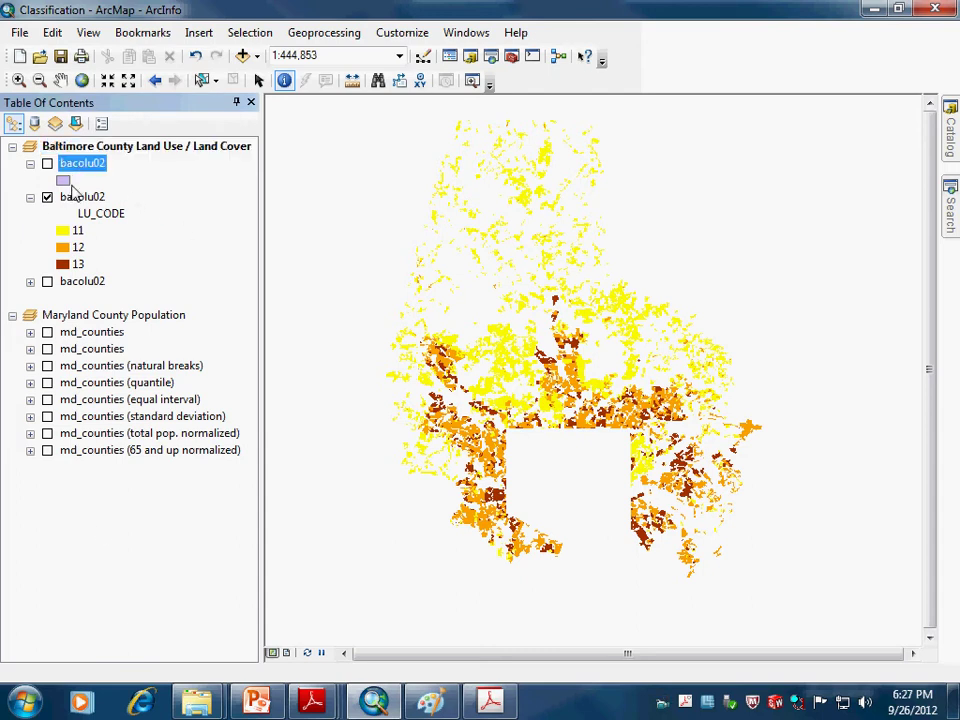
{"action": "left_click", "coordinate": [64, 197]}
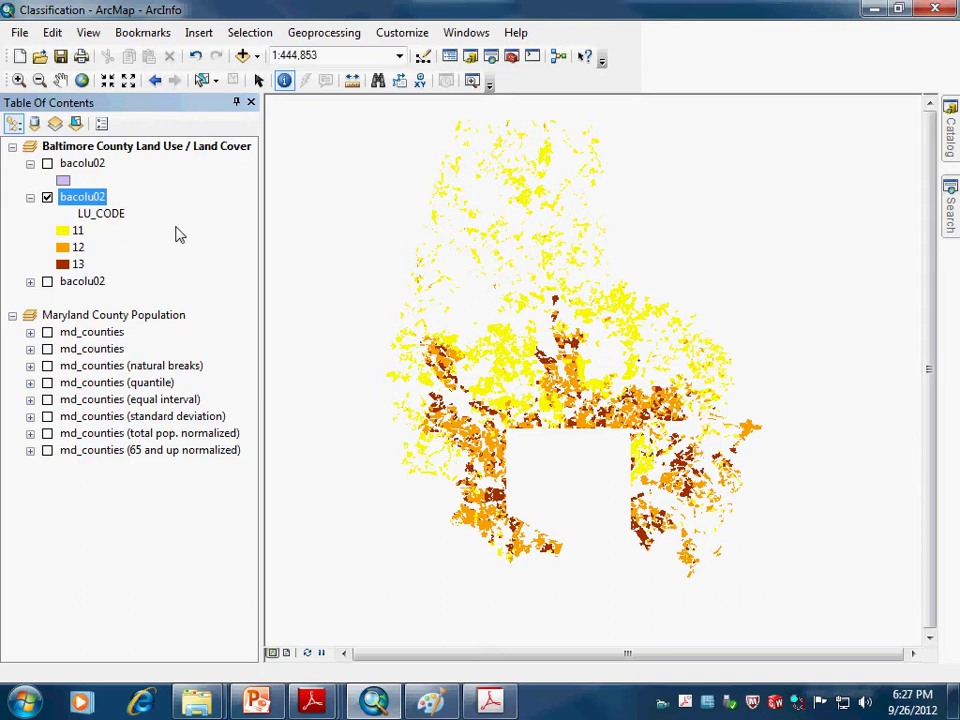
{"action": "left_click", "coordinate": [99, 215]}
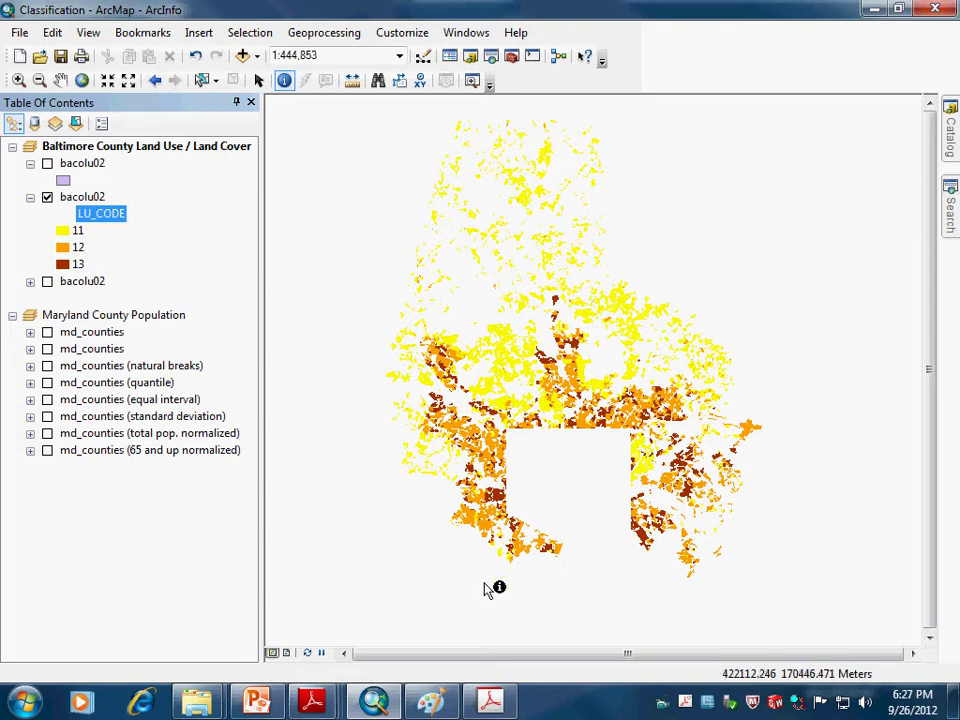
- Change the second bacolu02 layer's symbology to a single symbol for all features and apply it
{"action": "left_click", "coordinate": [90, 197]}
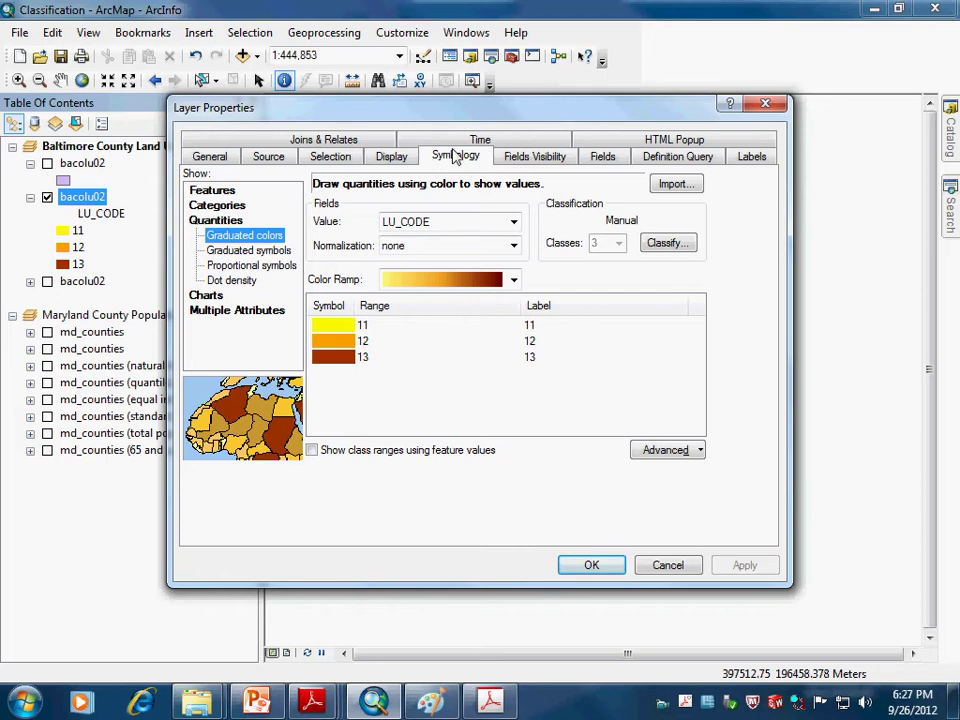
{"action": "left_click", "coordinate": [214, 191]}
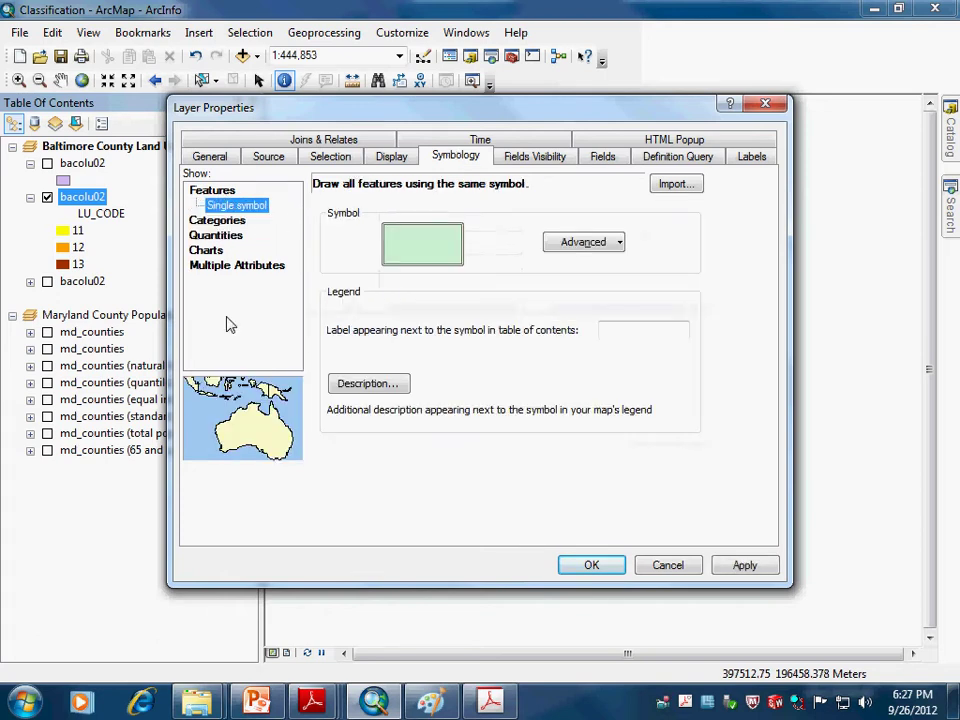
{"action": "left_click", "coordinate": [746, 566]}
{"action": "left_click", "coordinate": [613, 567]}
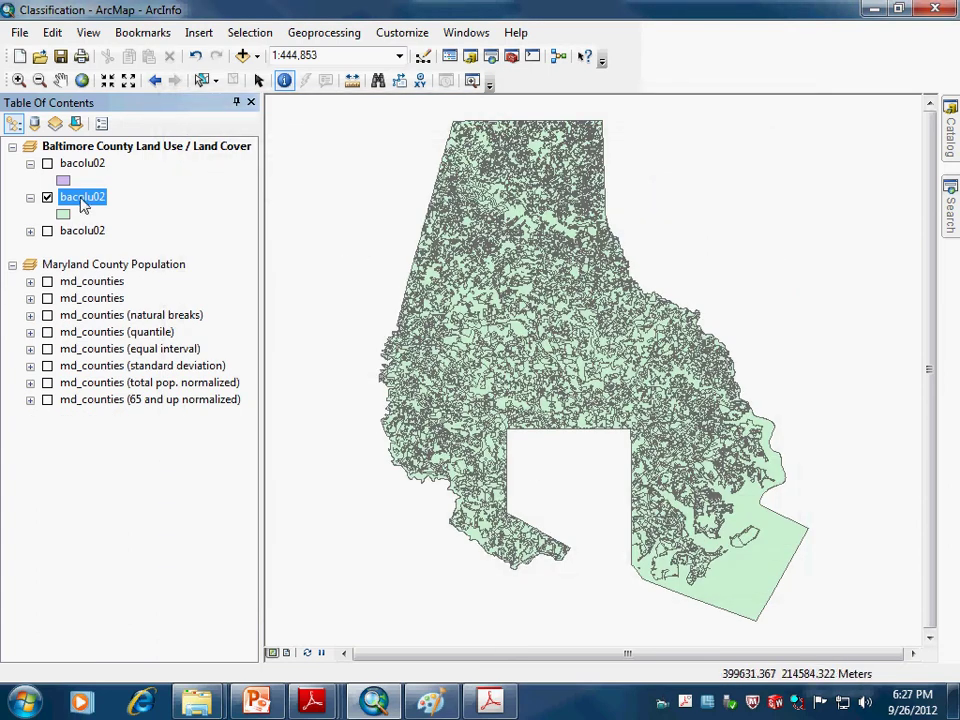
- Set the second bacolu02 layer's symbology to unique values of the LU_CODE field and add all values
{"action": "double_click", "coordinate": [82, 199]}
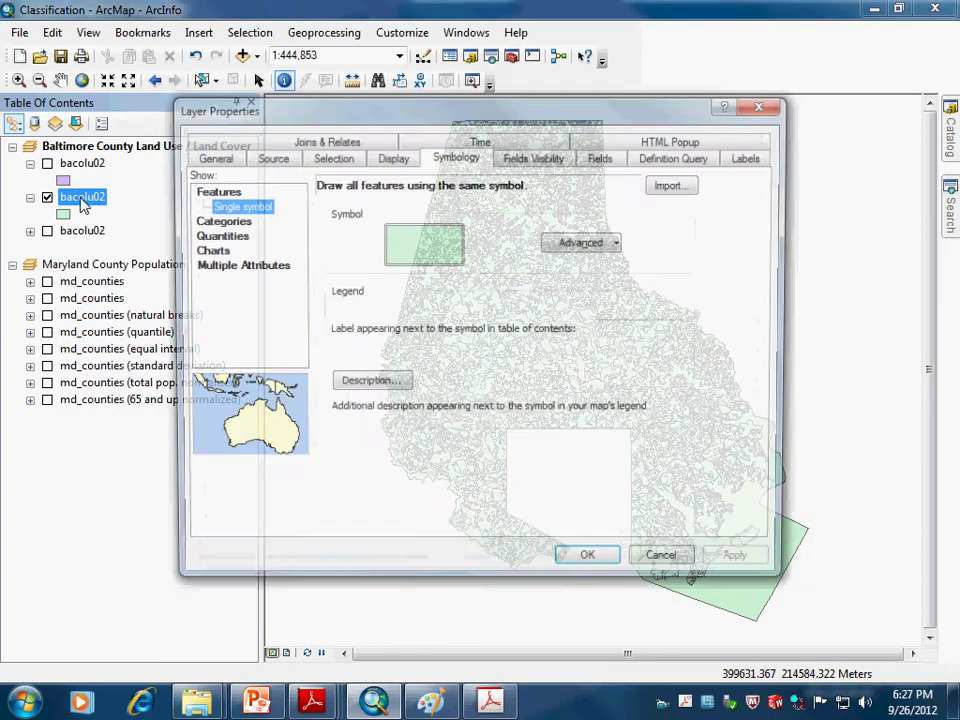
{"action": "left_click", "coordinate": [218, 222]}
{"action": "left_click", "coordinate": [489, 222]}
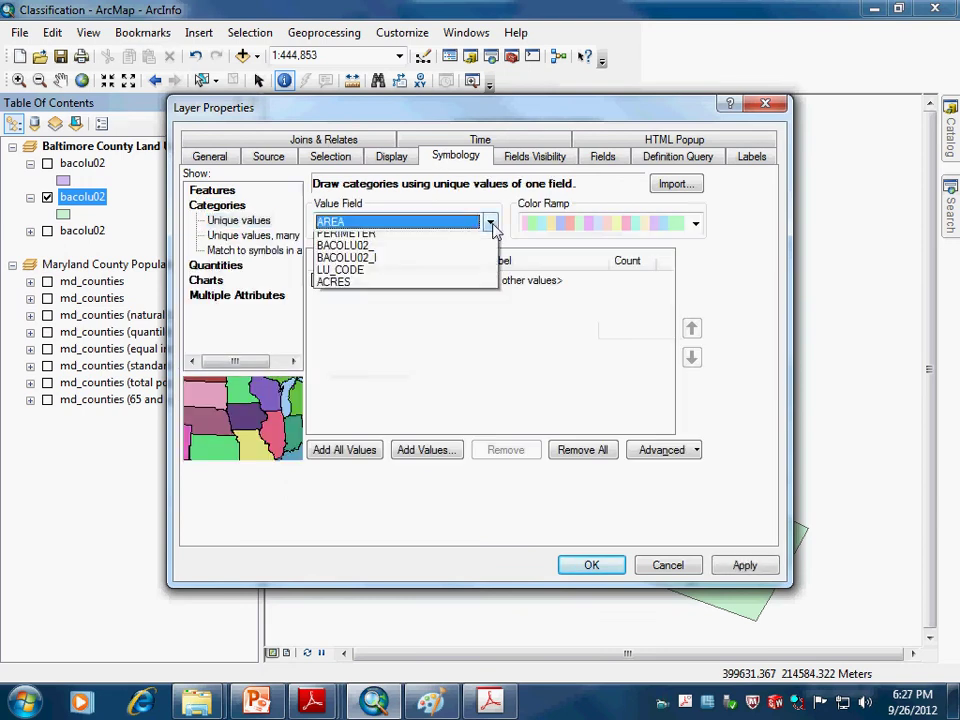
{"action": "left_click", "coordinate": [340, 287]}
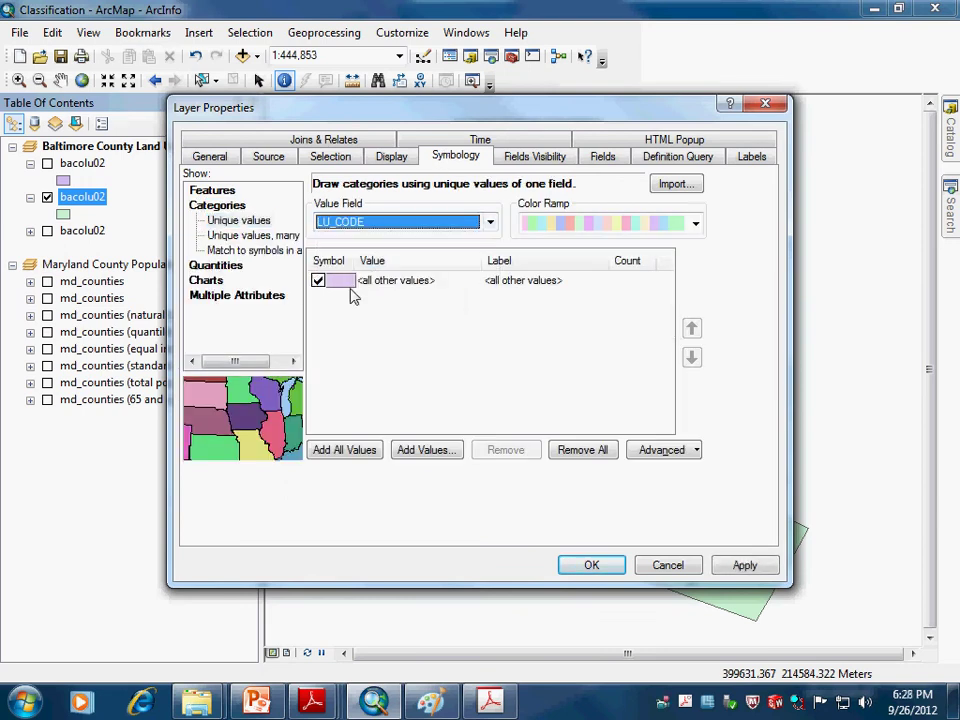
{"action": "left_click", "coordinate": [344, 450]}
- Remove LU_CODE values 14 through 242 from the symbology list, keeping only 11, 12 and 13
{"action": "mouse_move", "coordinate": [664, 309]}
{"action": "left_mouse_down"}
{"action": "mouse_move", "coordinate": [672, 398]}
{"action": "mouse_move", "coordinate": [667, 290]}
{"action": "left_mouse_up"}
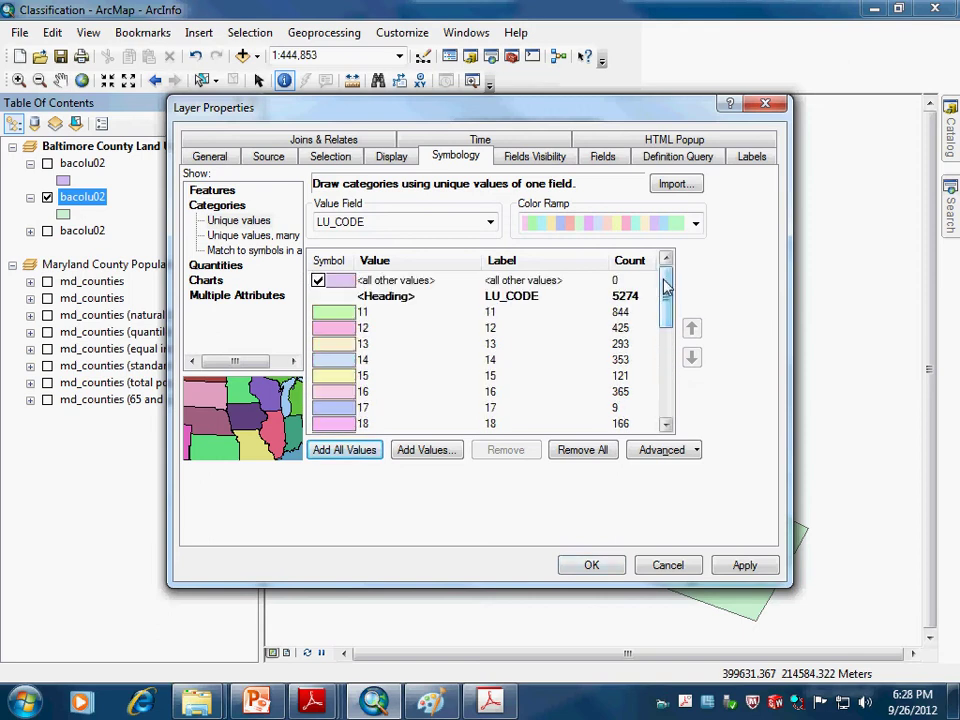
{"action": "left_click", "coordinate": [392, 360]}
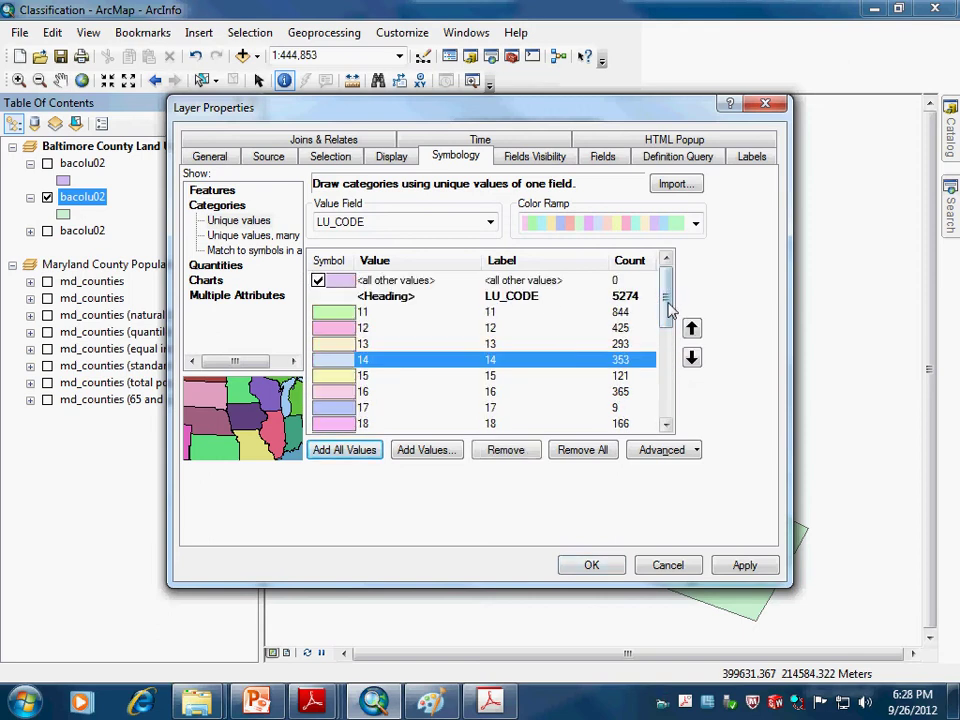
{"action": "left_click_drag", "start_coordinate": [670, 310], "coordinate": [670, 400]}
{"action": "left_click", "coordinate": [352, 428], "text": "shift"}
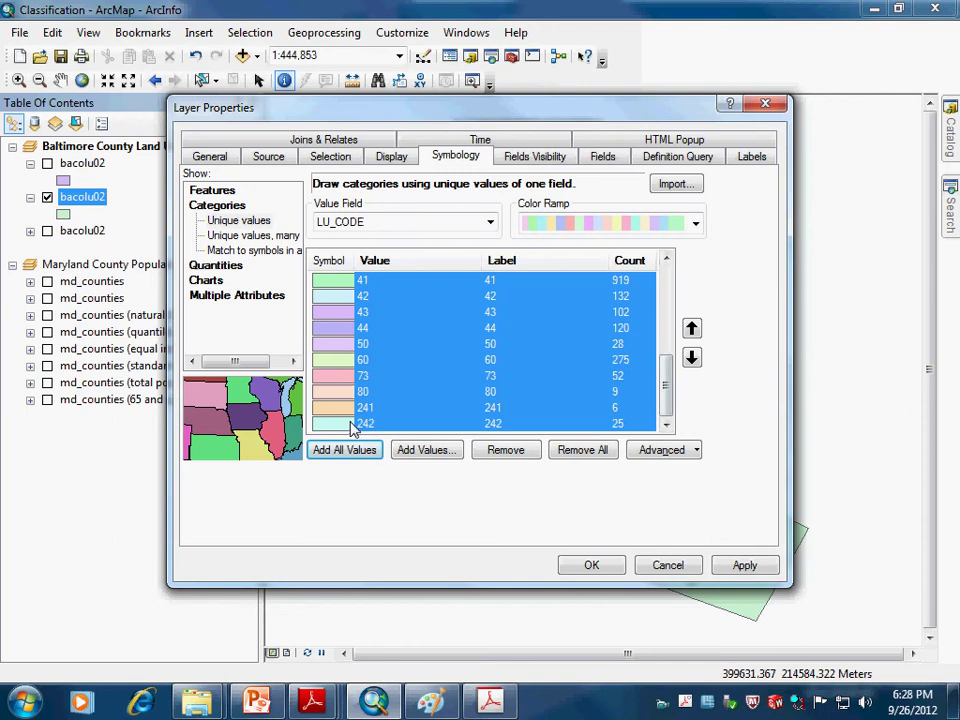
{"action": "right_click", "coordinate": [352, 427]}
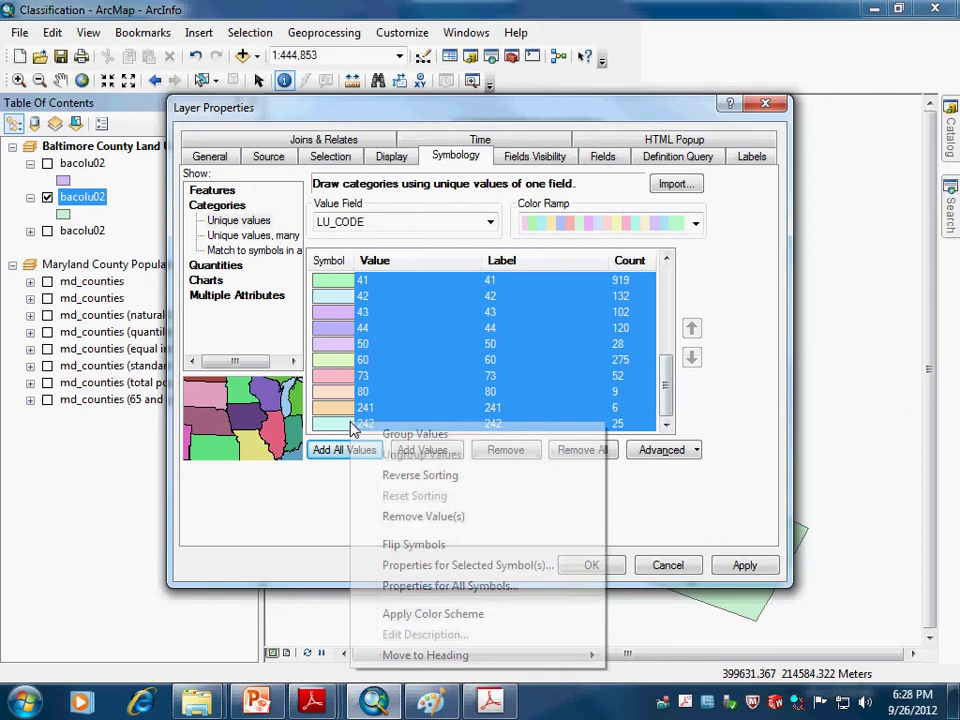
{"action": "left_click", "coordinate": [440, 517]}
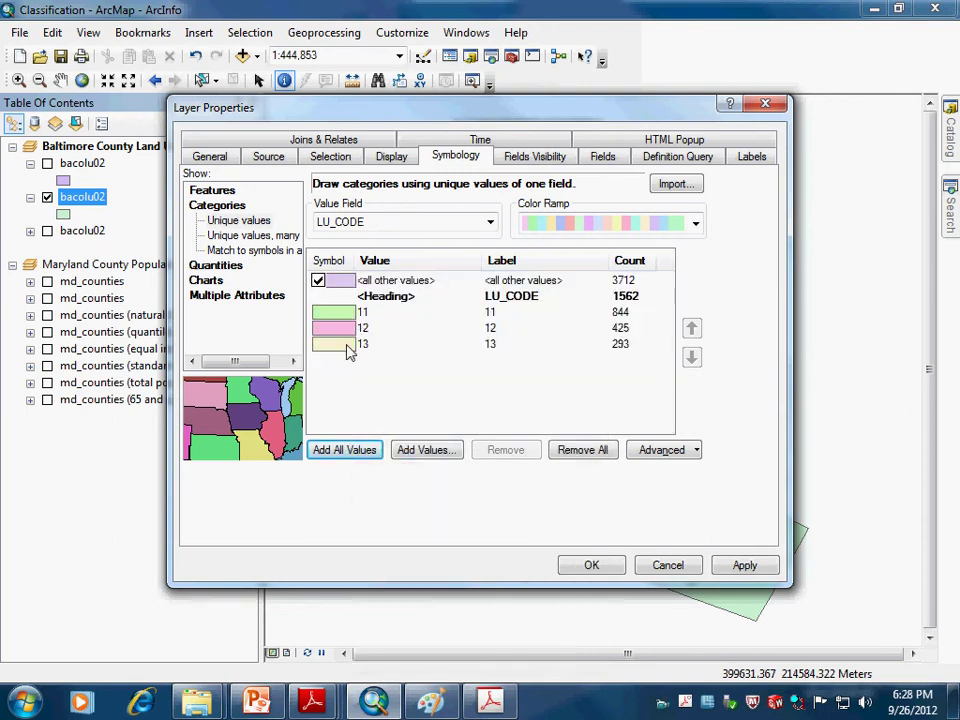
- Assign the yellow Sun symbol to LU_CODE value 11
{"action": "double_click", "coordinate": [340, 313]}
{"action": "left_click", "coordinate": [445, 240]}
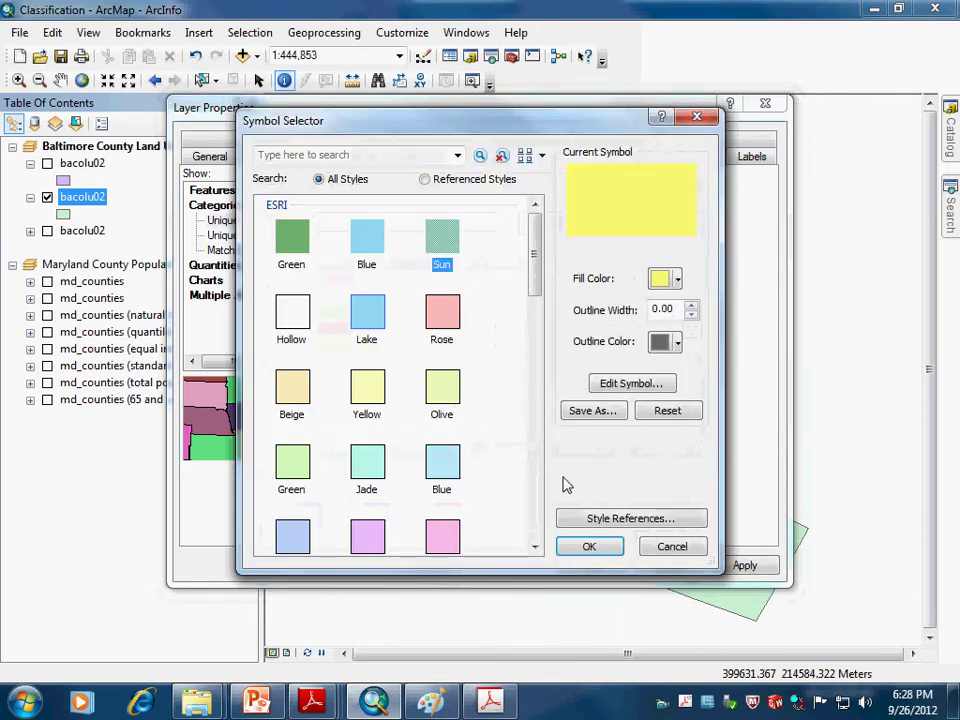
{"action": "left_click", "coordinate": [589, 546]}
- Give LU_CODE value 12 the Sun symbol with its fill color changed to orange
{"action": "left_click", "coordinate": [350, 326]}
{"action": "double_click", "coordinate": [350, 326]}
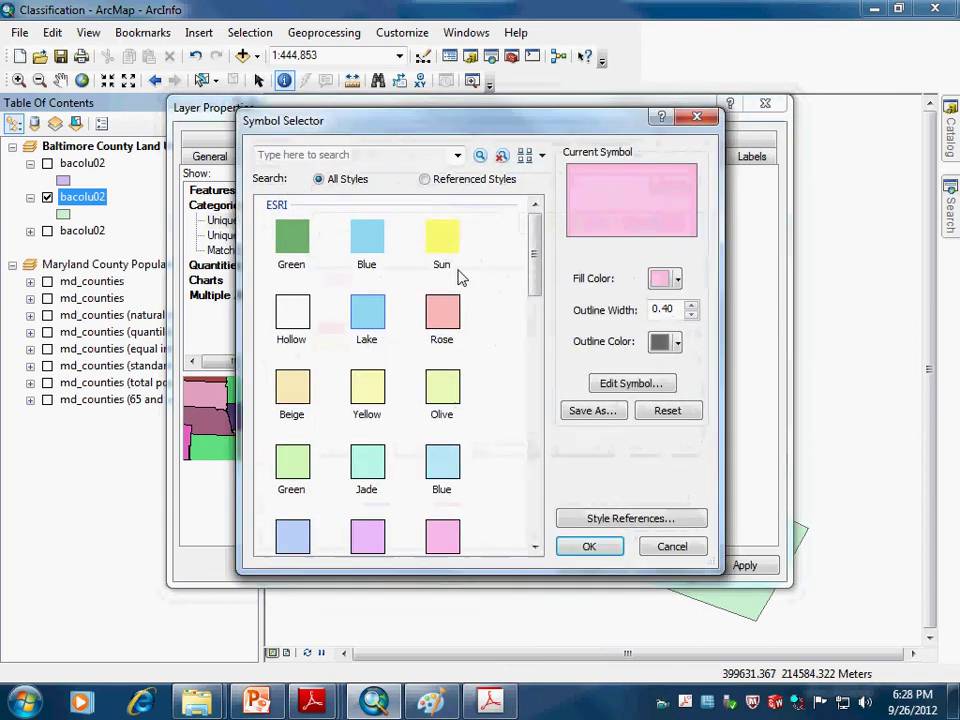
{"action": "left_click", "coordinate": [443, 245]}
{"action": "left_click", "coordinate": [678, 279]}
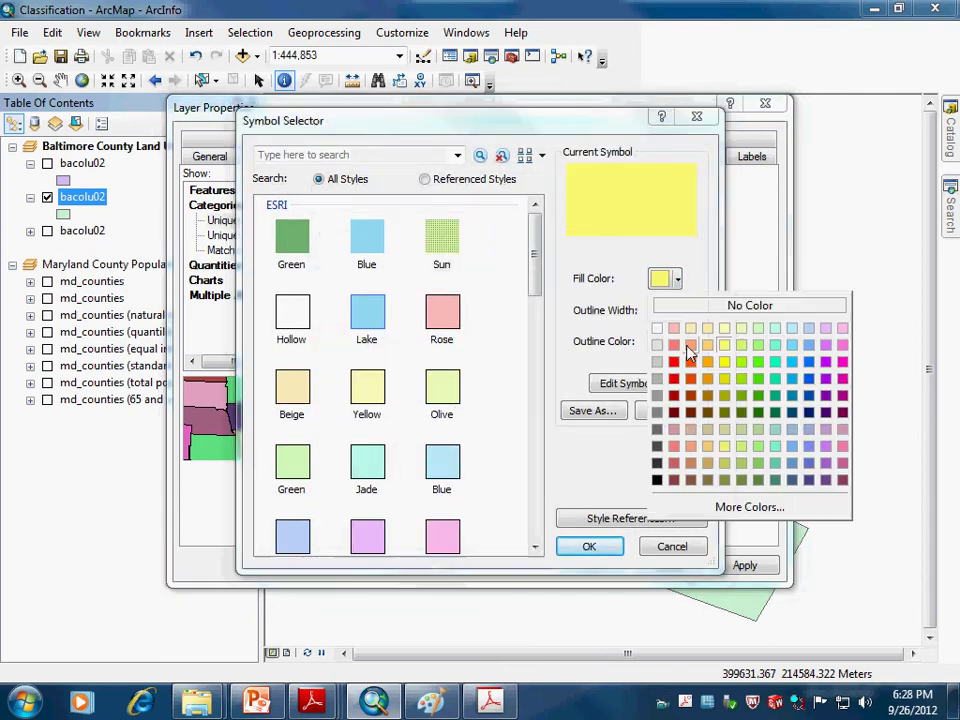
{"action": "left_click", "coordinate": [707, 361]}
{"action": "left_click", "coordinate": [606, 542]}
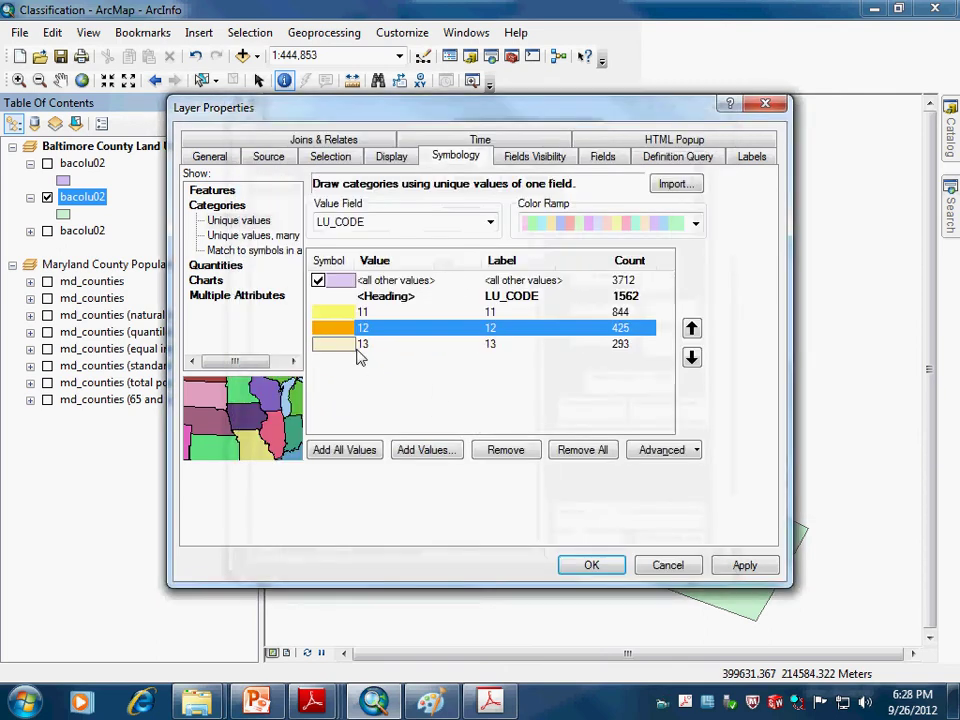
- Give LU_CODE value 13 the Sun symbol with its fill color changed to dark brown
{"action": "double_click", "coordinate": [349, 346]}
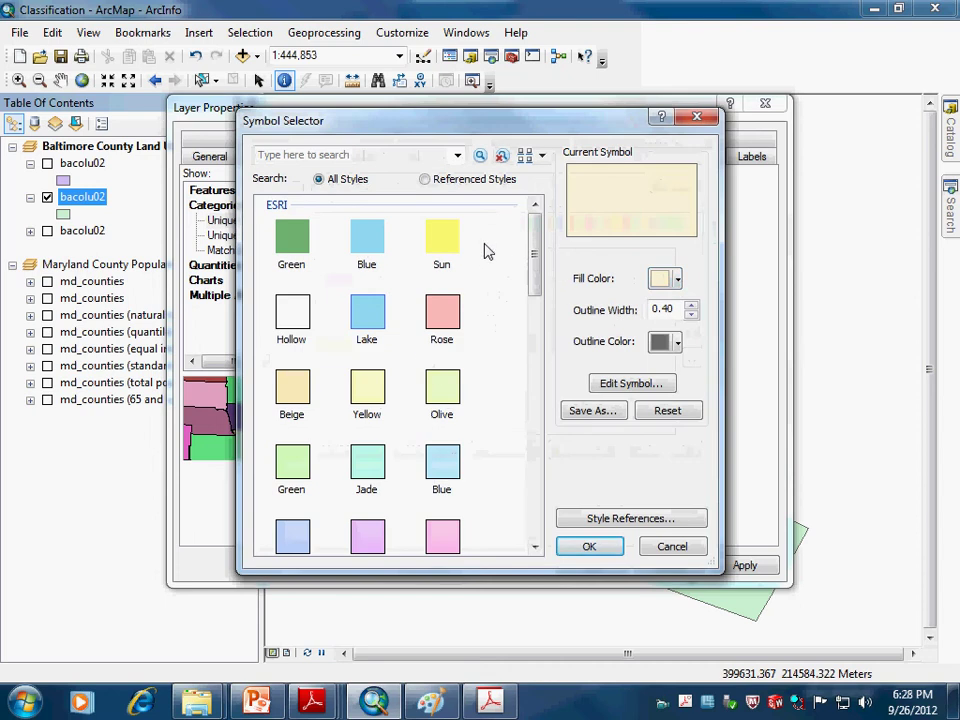
{"action": "left_click", "coordinate": [443, 240]}
{"action": "left_click", "coordinate": [678, 279]}
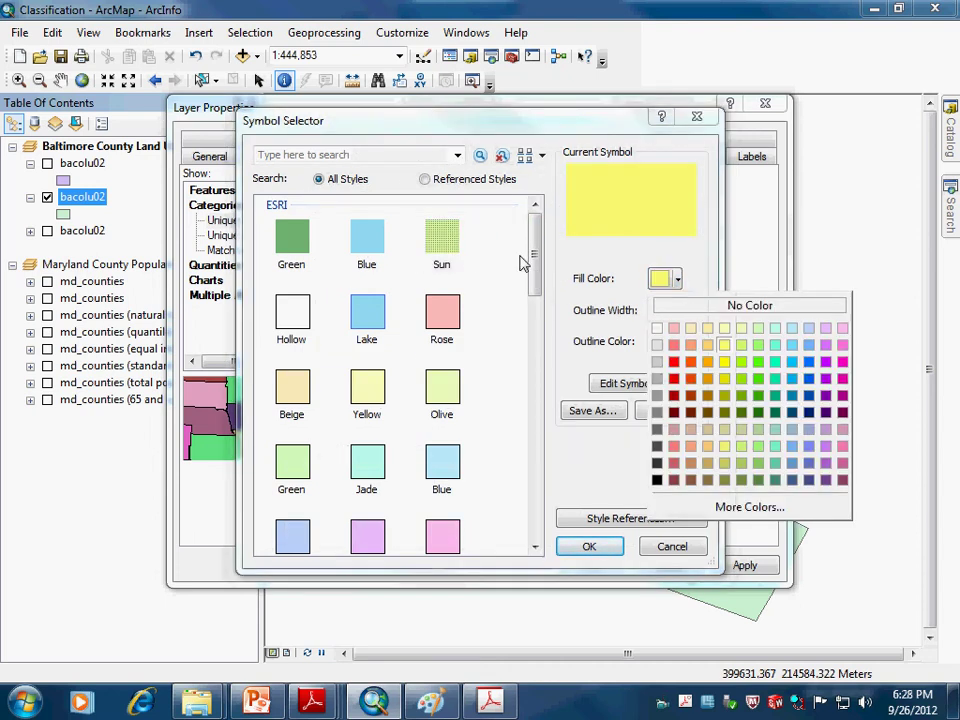
{"action": "left_click", "coordinate": [691, 412]}
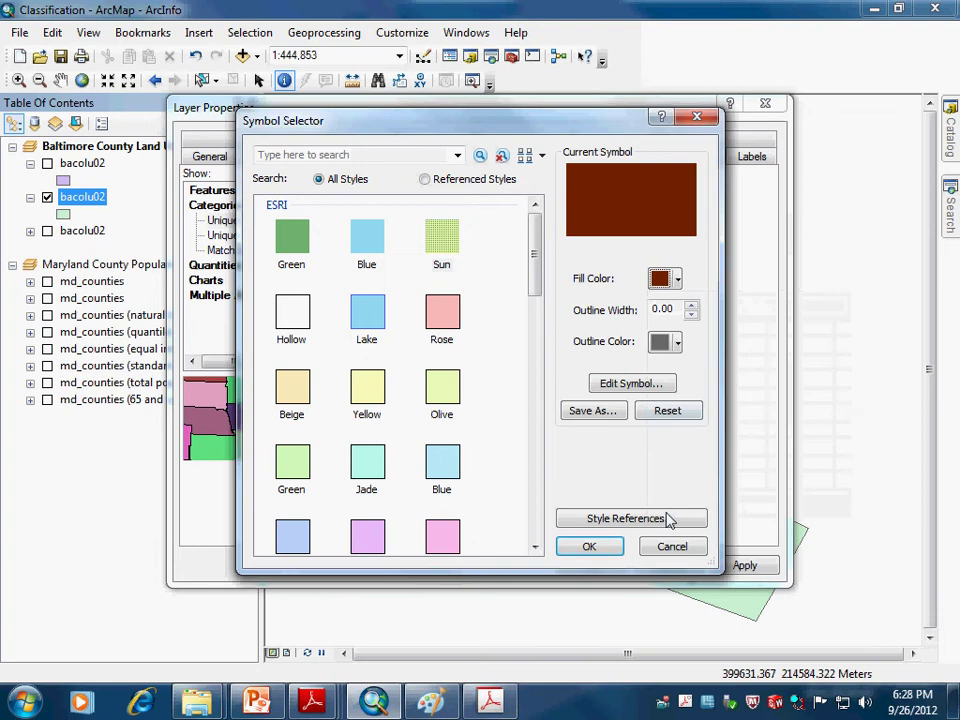
{"action": "left_click", "coordinate": [614, 548]}
- Apply the symbology, exclude all other values from drawing, and accept the layer properties
{"action": "left_click", "coordinate": [760, 569]}
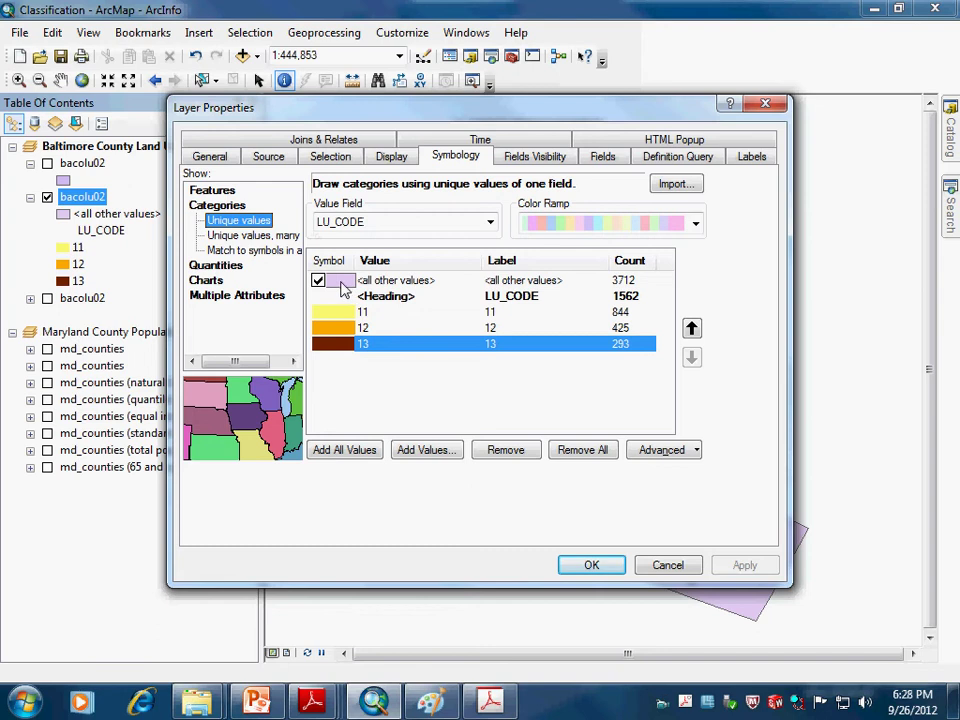
{"action": "left_click", "coordinate": [318, 281]}
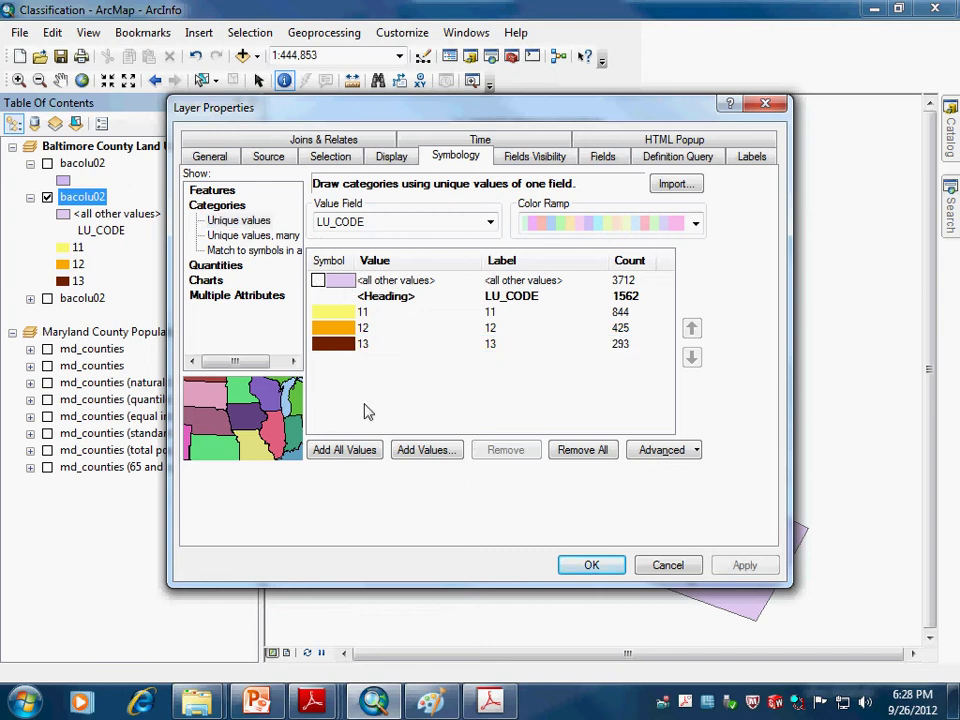
{"action": "left_click", "coordinate": [592, 565]}
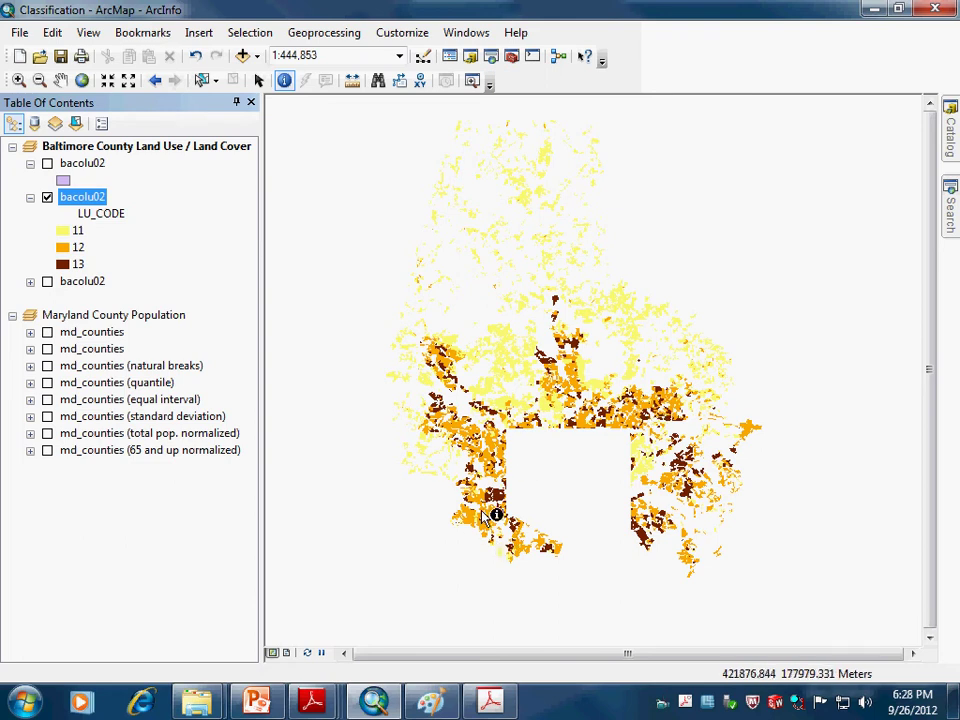
- Hide the second bacolu02 layer and show the third one with its grouped LU_CODE legend expanded
{"action": "left_click", "coordinate": [47, 198]}
{"action": "left_click", "coordinate": [47, 281]}
{"action": "left_click", "coordinate": [30, 282]}
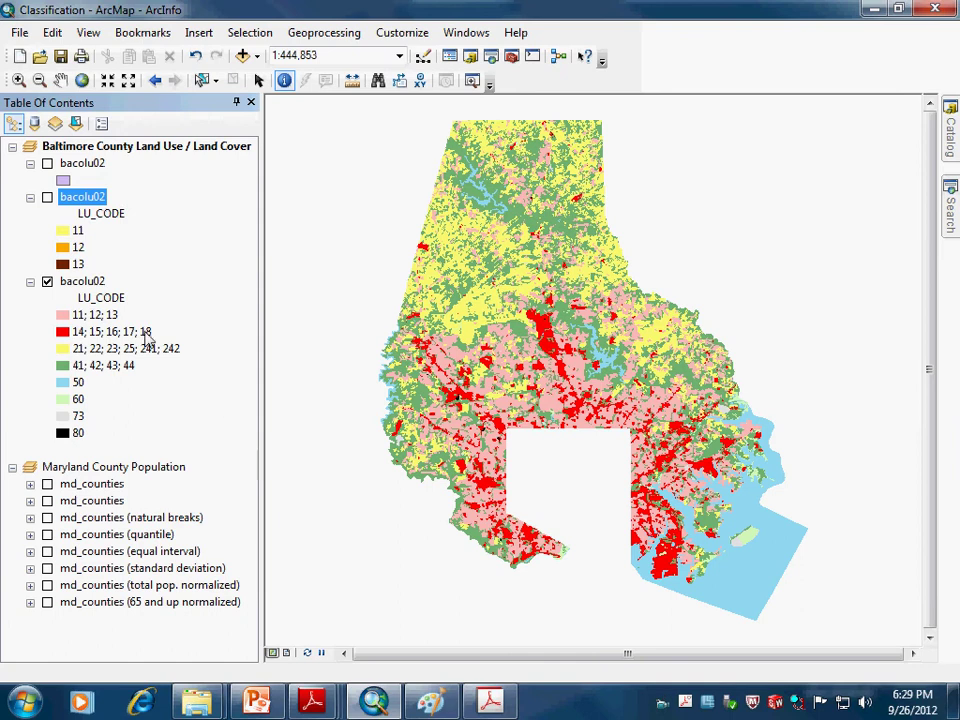
{"action": "left_click", "coordinate": [95, 316]}
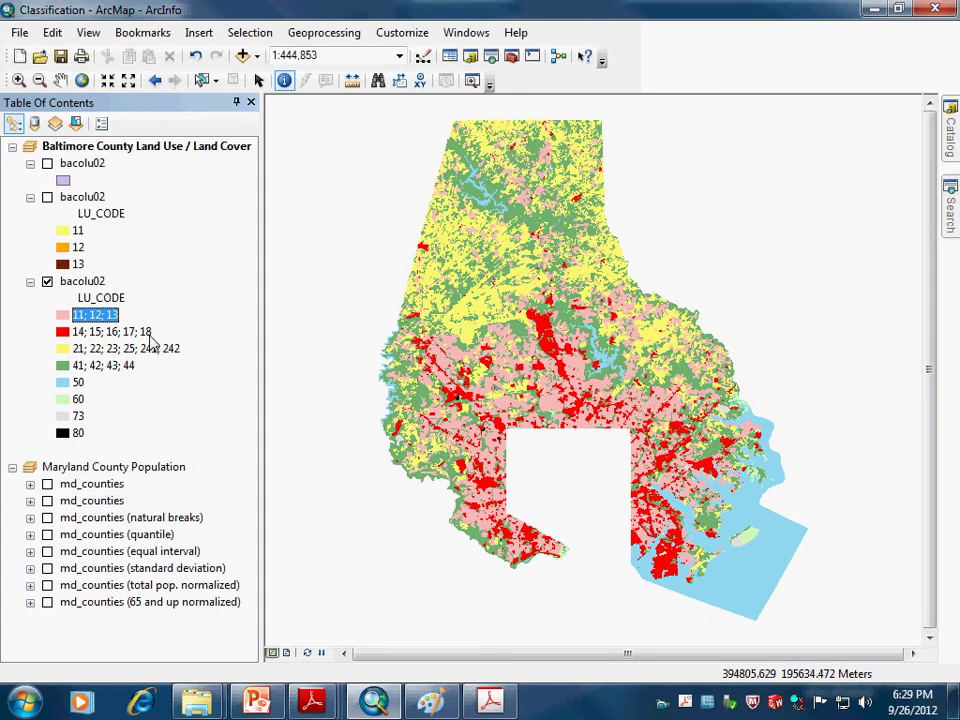
- Consult the Urban Built-Up code descriptions in the MD land use-land cover PDF, then return to the map
{"action": "left_click", "coordinate": [489, 703]}
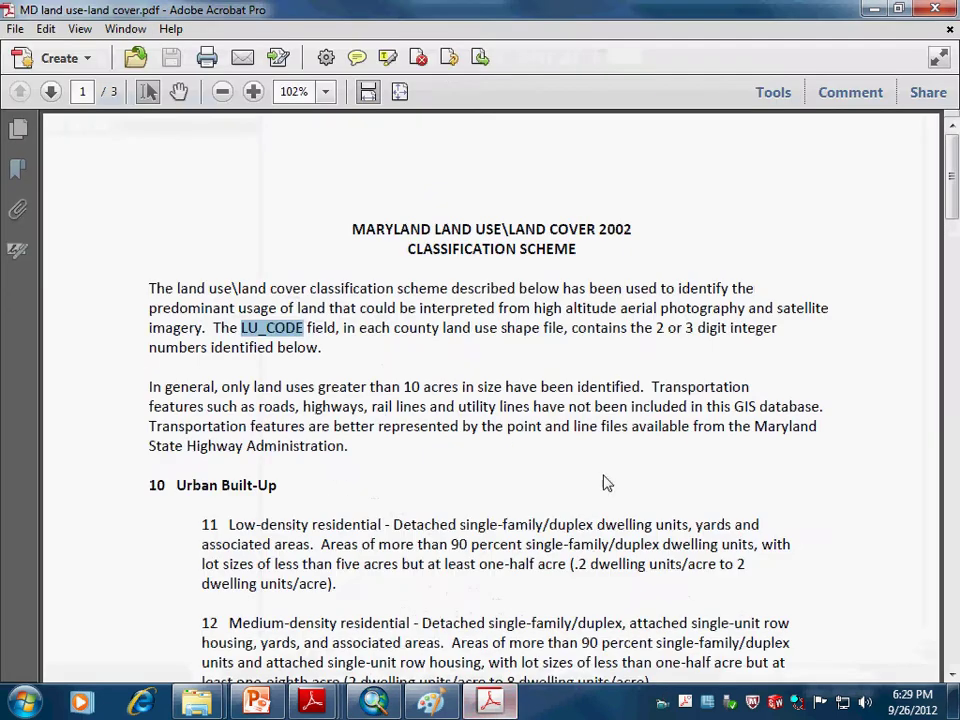
{"action": "scroll", "coordinate": [850, 497], "scroll_direction": "down", "scroll_amount": 5}
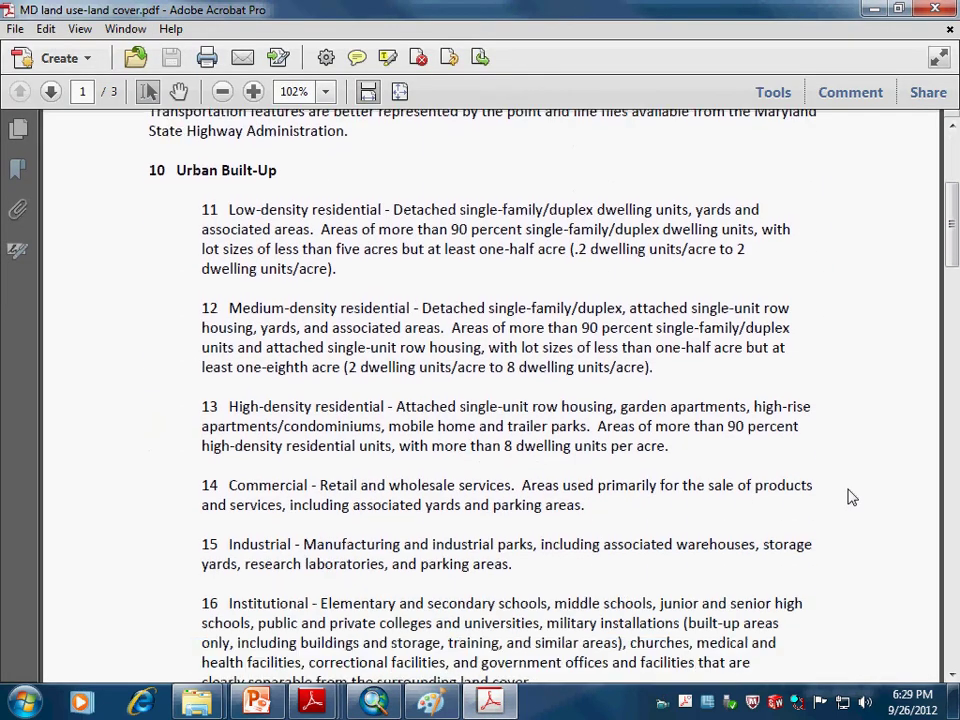
{"action": "scroll", "coordinate": [850, 497], "scroll_direction": "down", "scroll_amount": 2}
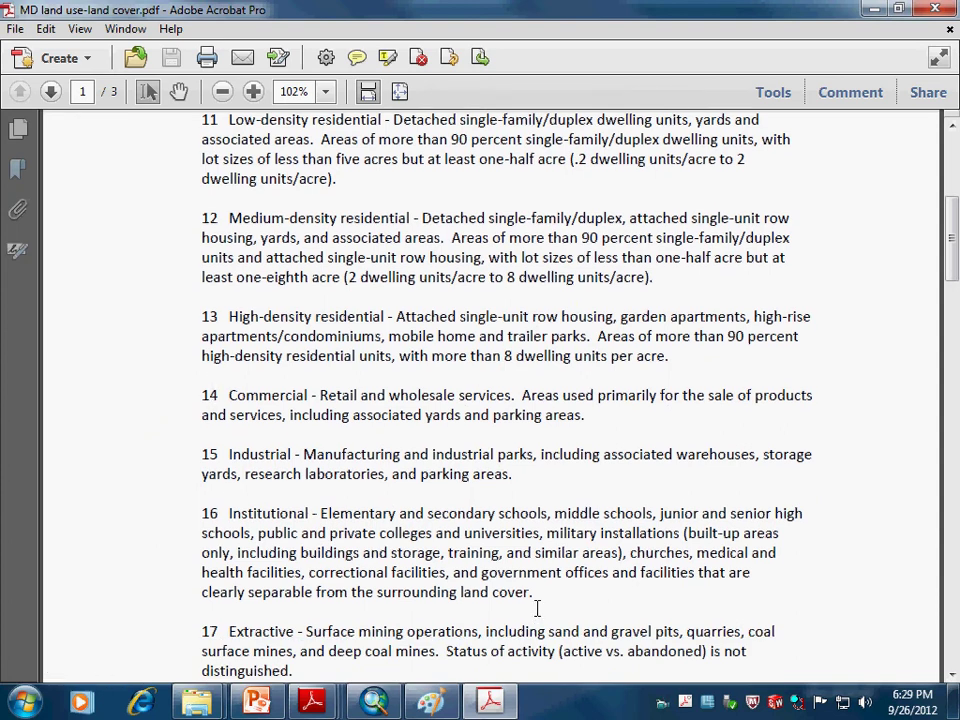
{"action": "left_click", "coordinate": [875, 9]}
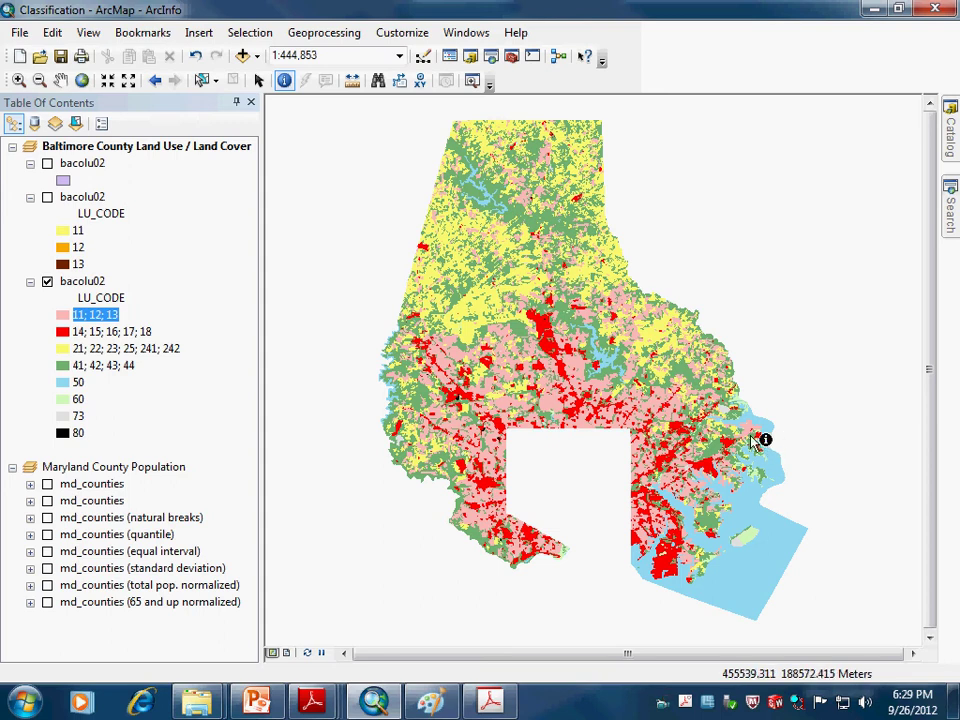
- Hide the third bacolu02 layer and collapse the legends of all three bacolu02 layers
{"action": "left_click", "coordinate": [47, 282]}
{"action": "left_click", "coordinate": [30, 282]}
{"action": "left_click", "coordinate": [30, 197]}
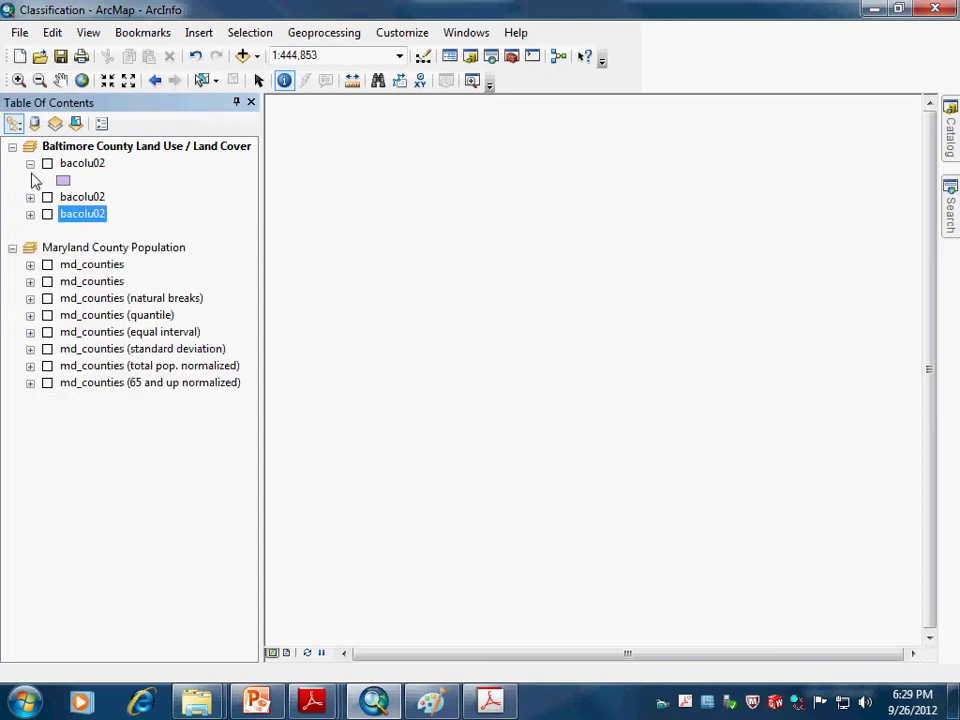
{"action": "left_click", "coordinate": [31, 163]}
- Activate the Maryland County Population data frame
{"action": "left_click", "coordinate": [61, 231]}
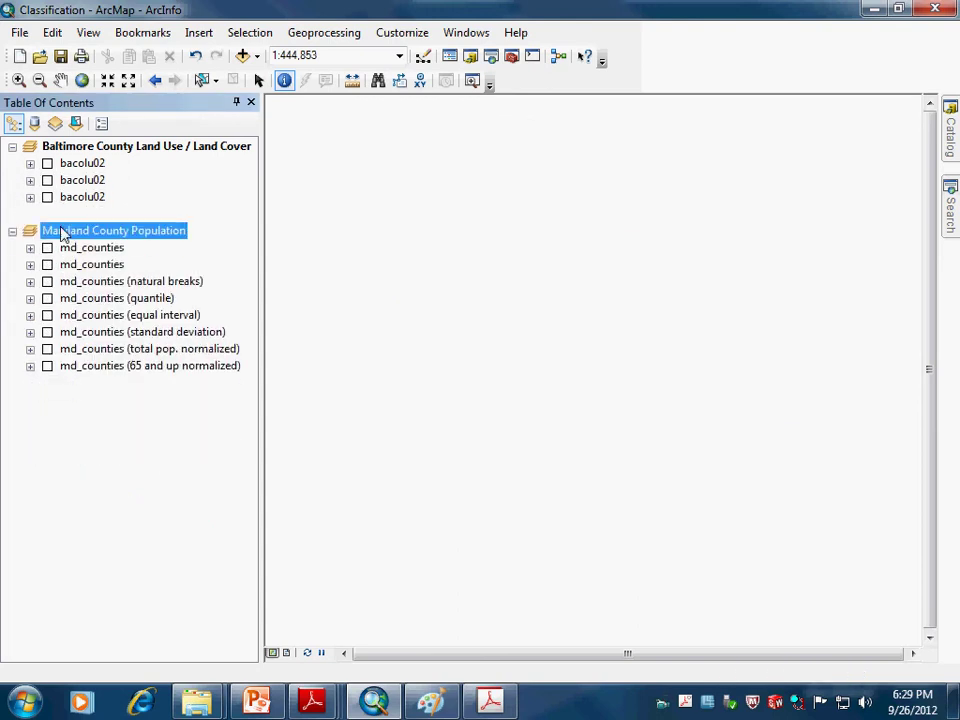
{"action": "right_click", "coordinate": [61, 231]}
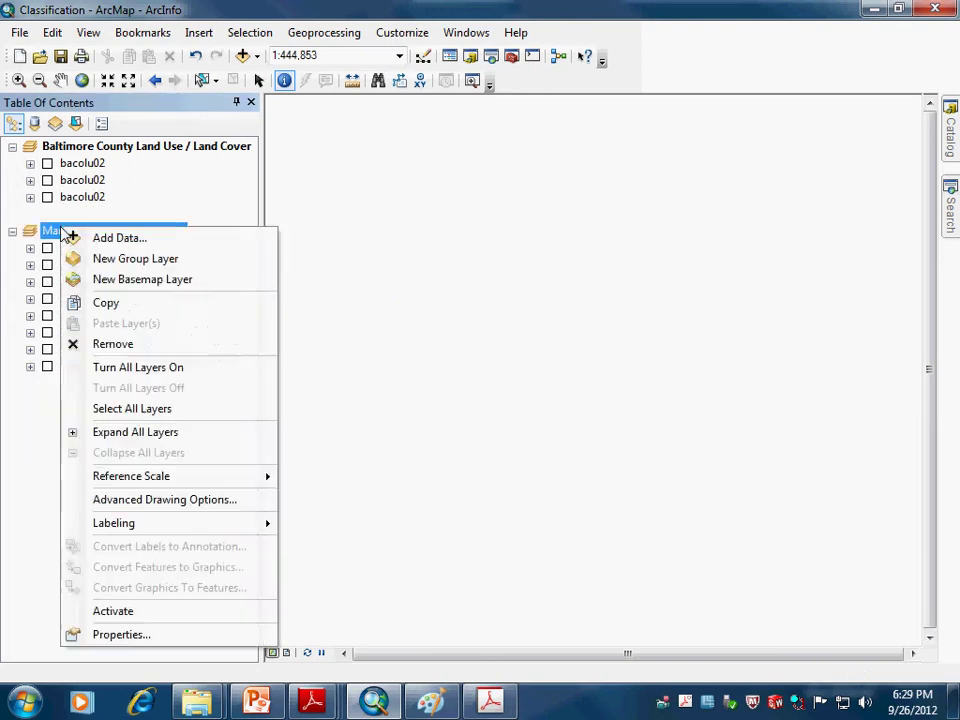
{"action": "left_click", "coordinate": [113, 611]}
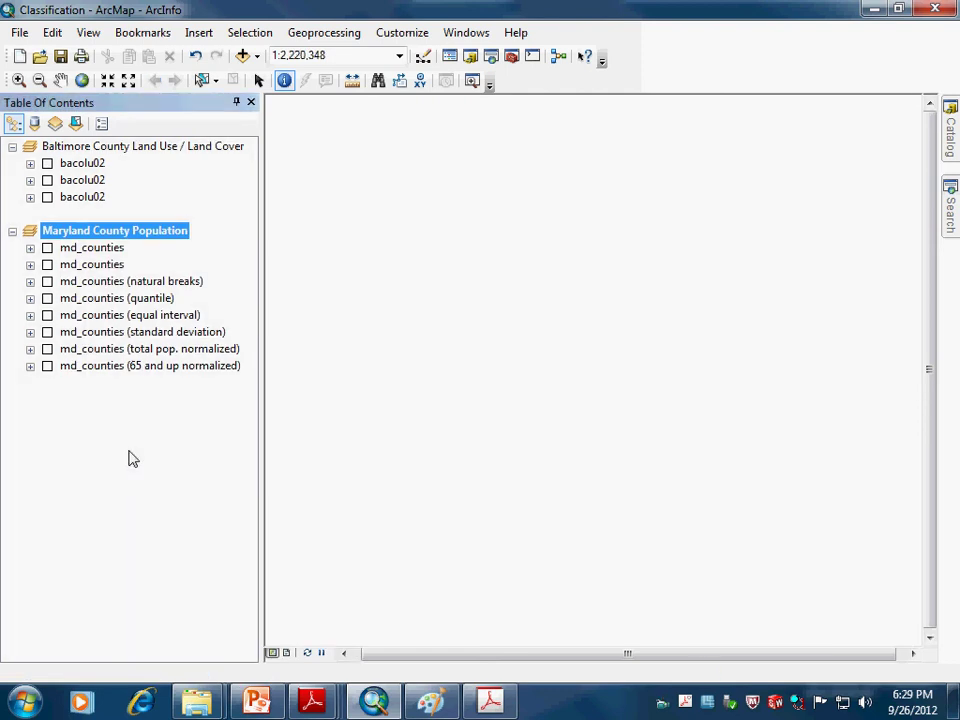
- Show the first md_counties layer at full extent and expand its legend
{"action": "left_click", "coordinate": [47, 248]}
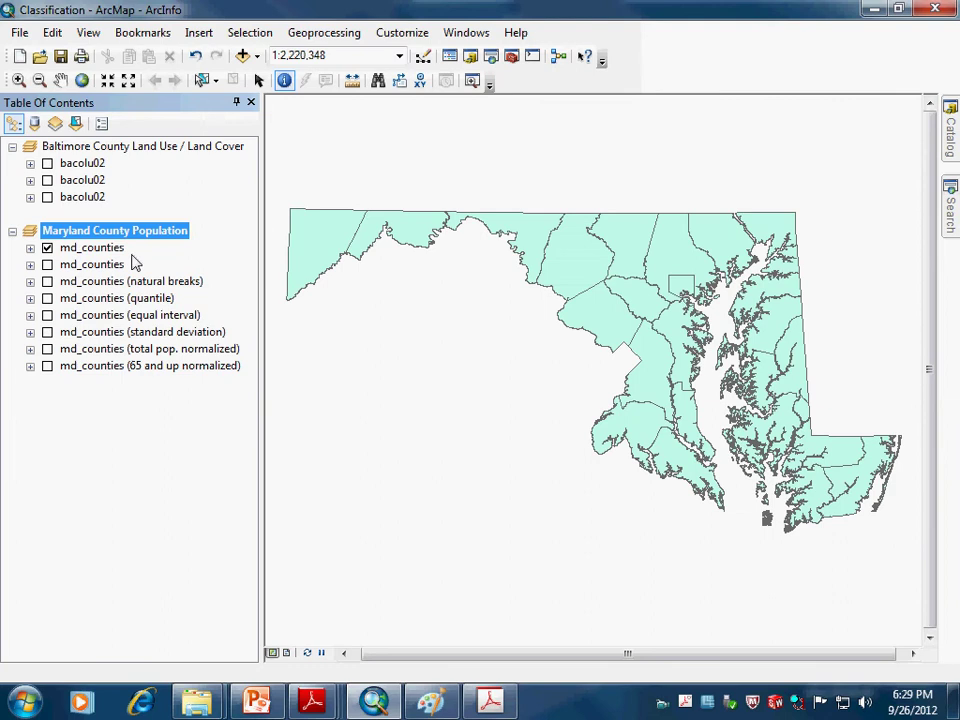
{"action": "left_click", "coordinate": [83, 81]}
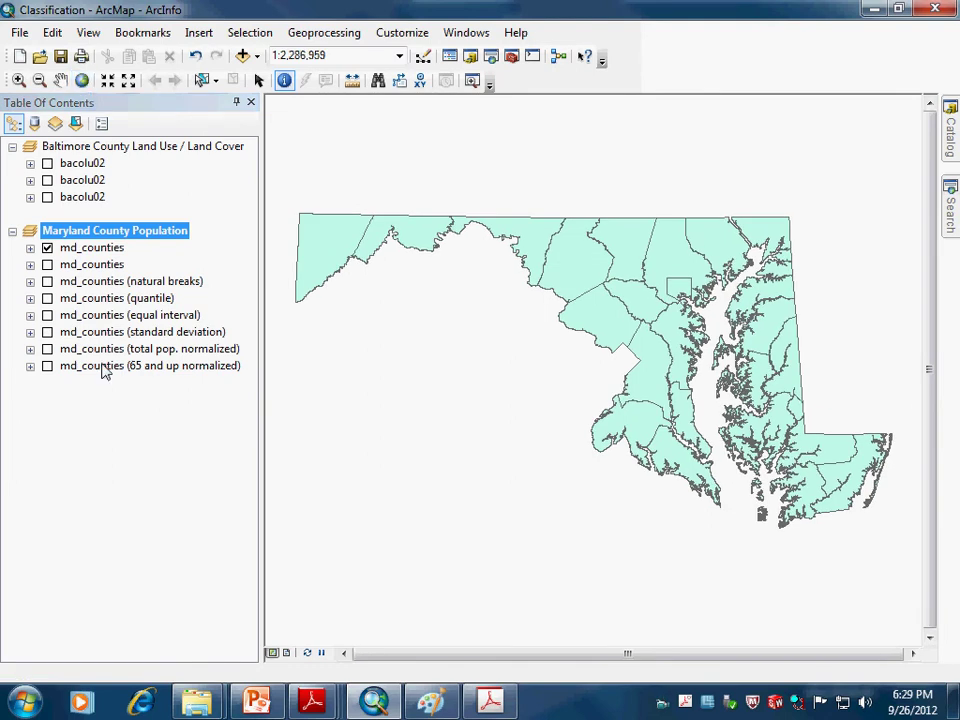
{"action": "left_click", "coordinate": [88, 163]}
{"action": "left_click", "coordinate": [78, 249]}
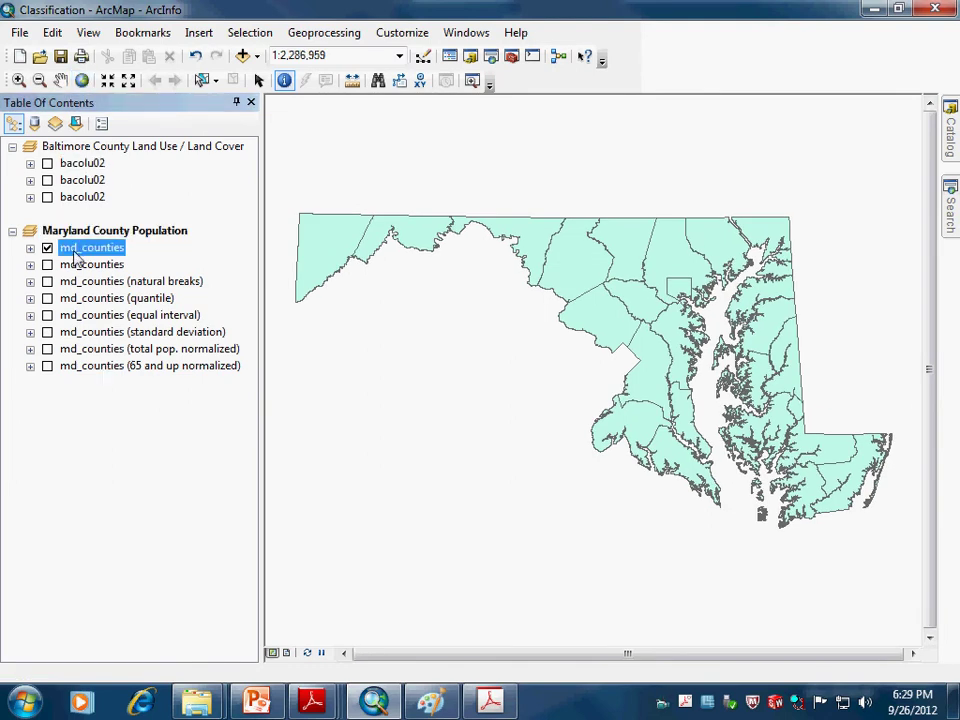
{"action": "left_click", "coordinate": [31, 249]}
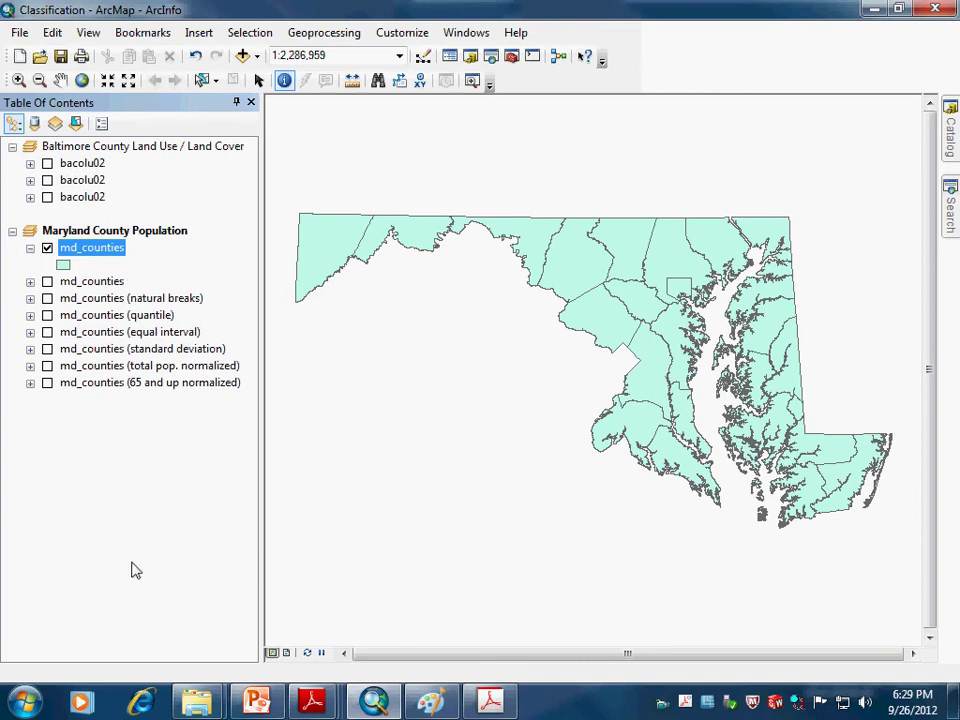
- Identify Frederick County on the map, examine its POP2000 and AGE_65_UP attributes, and close the results
{"action": "left_click", "coordinate": [565, 250]}
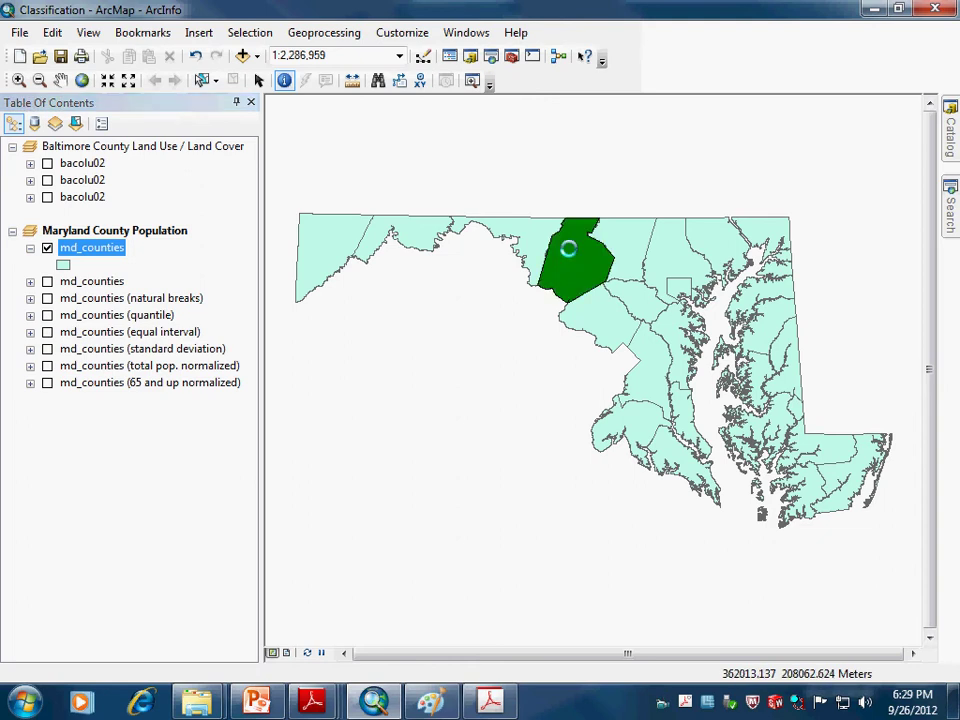
{"action": "scroll", "coordinate": [641, 400], "scroll_direction": "down", "scroll_amount": 1}
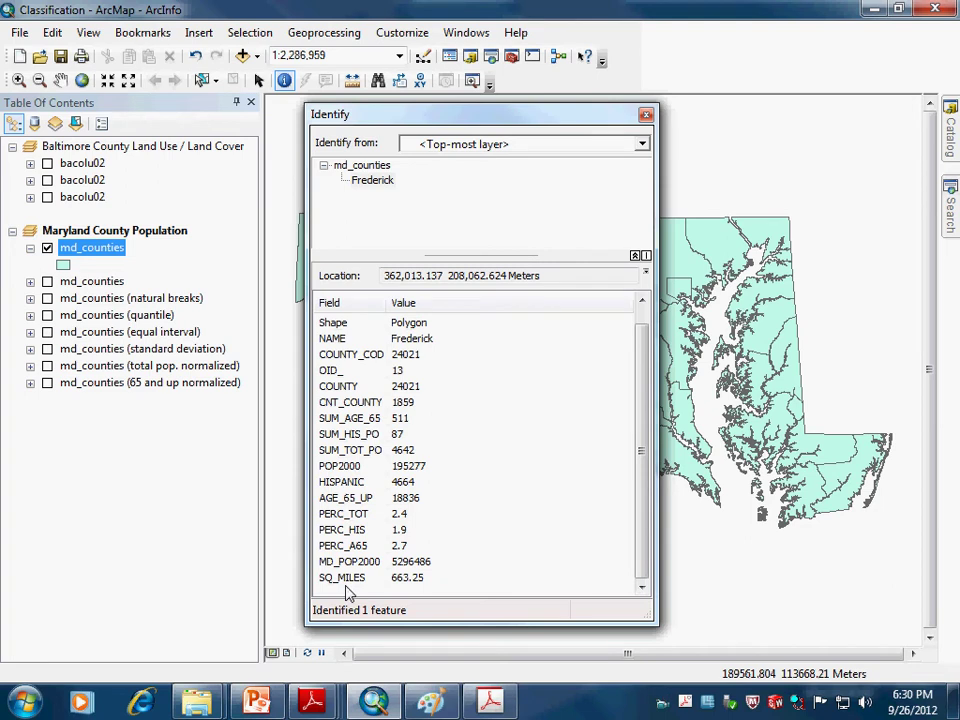
{"action": "left_click", "coordinate": [337, 467]}
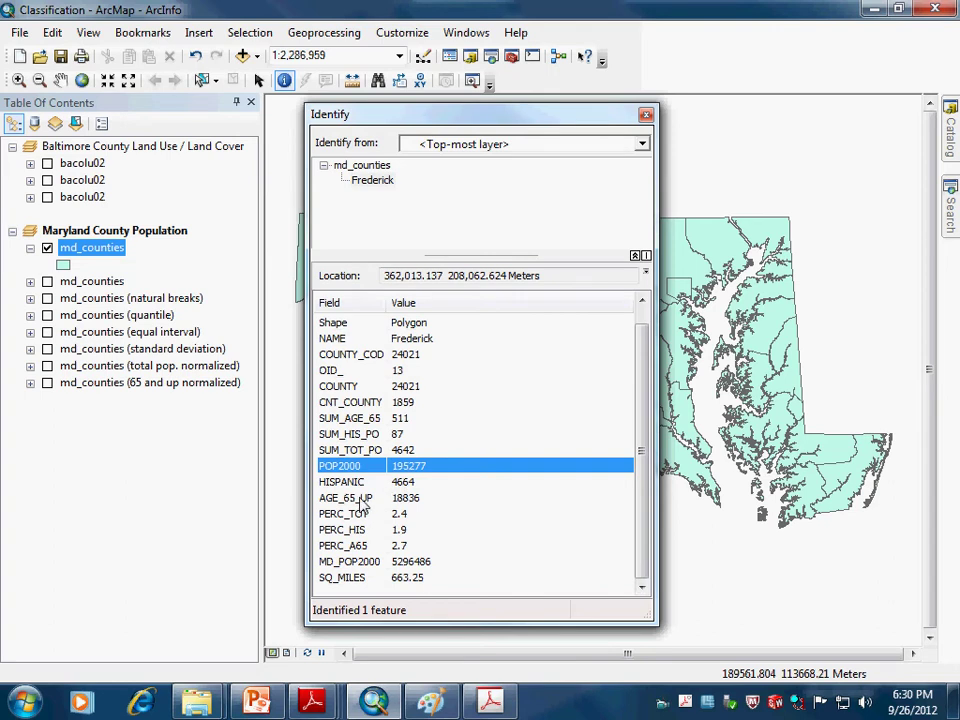
{"action": "left_click", "coordinate": [360, 497]}
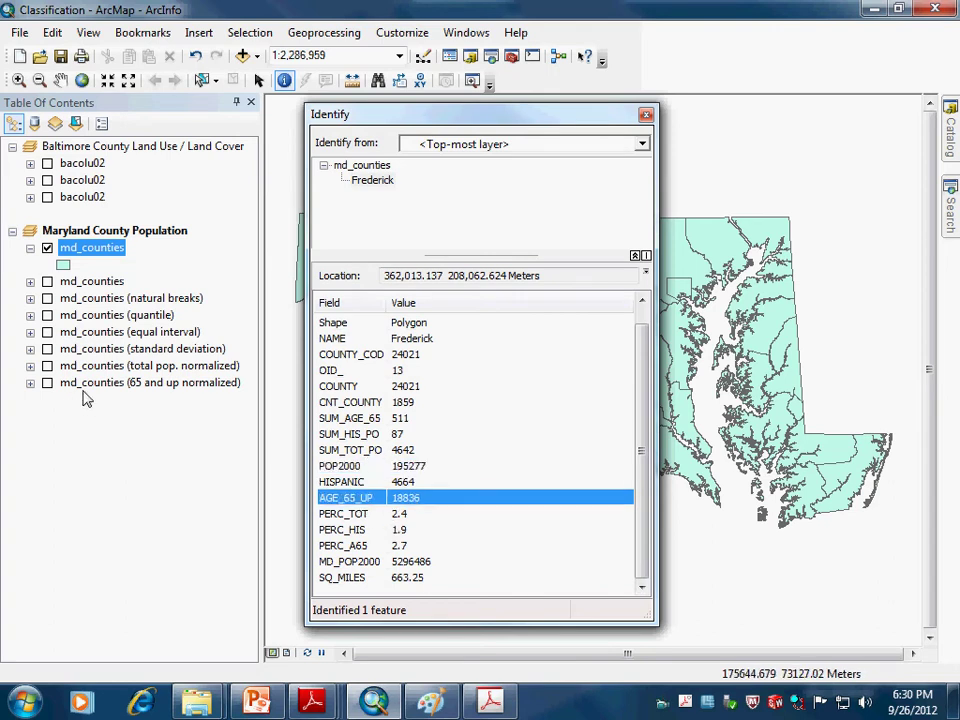
{"action": "key", "text": "Up"}
{"action": "key", "text": "Up"}
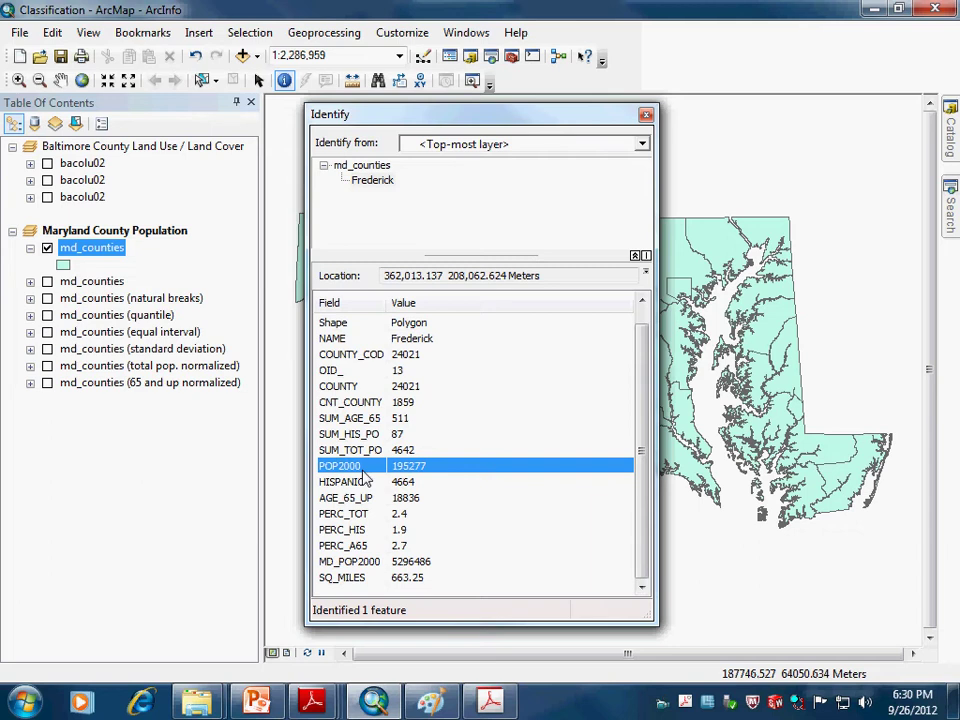
{"action": "left_click", "coordinate": [646, 114]}
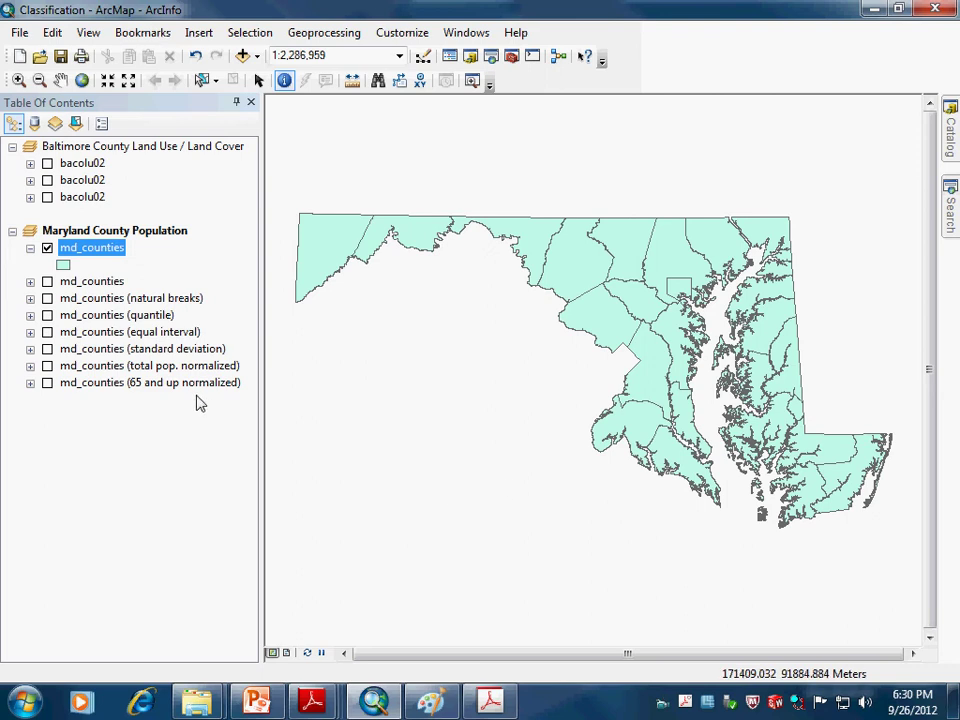
- Hide the first md_counties layer and collapse its legend, and show the second md_counties layer with its POP2000 legend expanded
{"action": "left_click", "coordinate": [47, 248]}
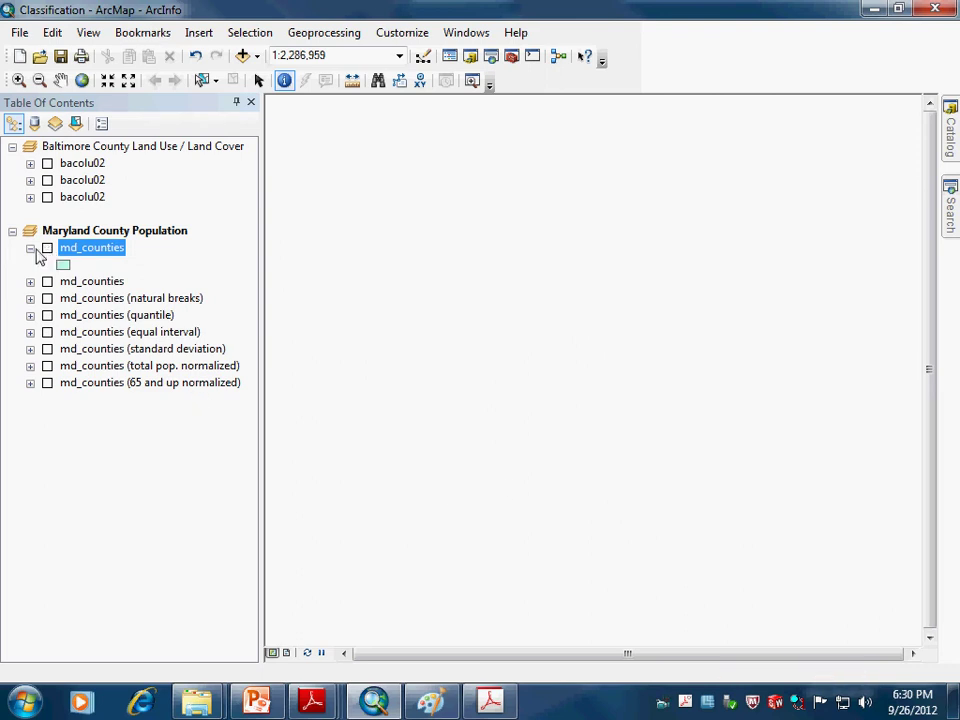
{"action": "left_click", "coordinate": [30, 248]}
{"action": "left_click", "coordinate": [30, 264]}
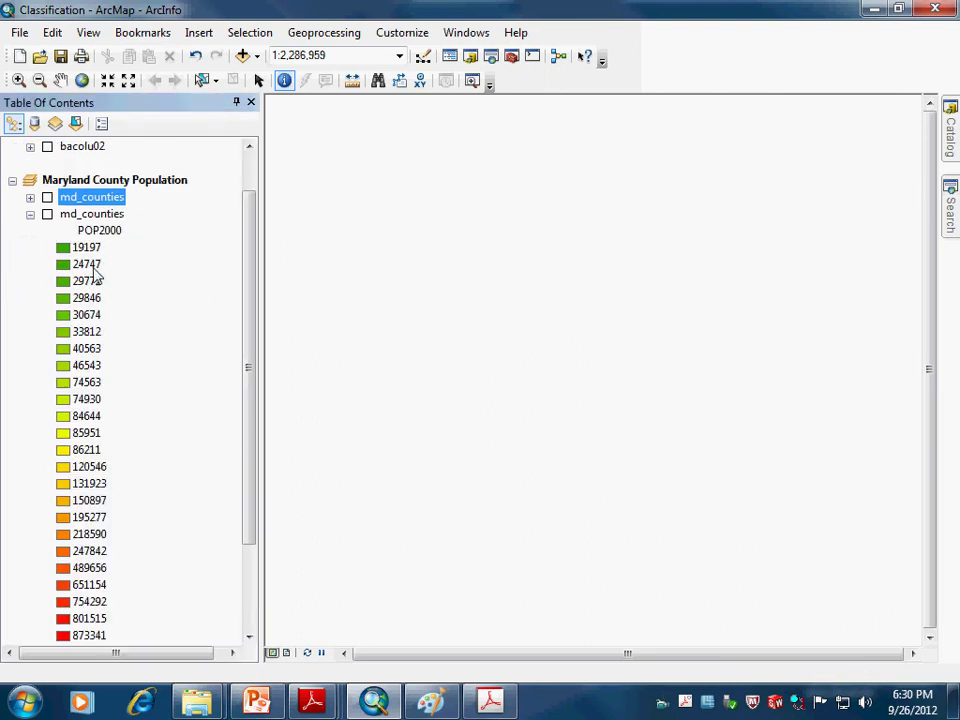
{"action": "left_click", "coordinate": [47, 214]}
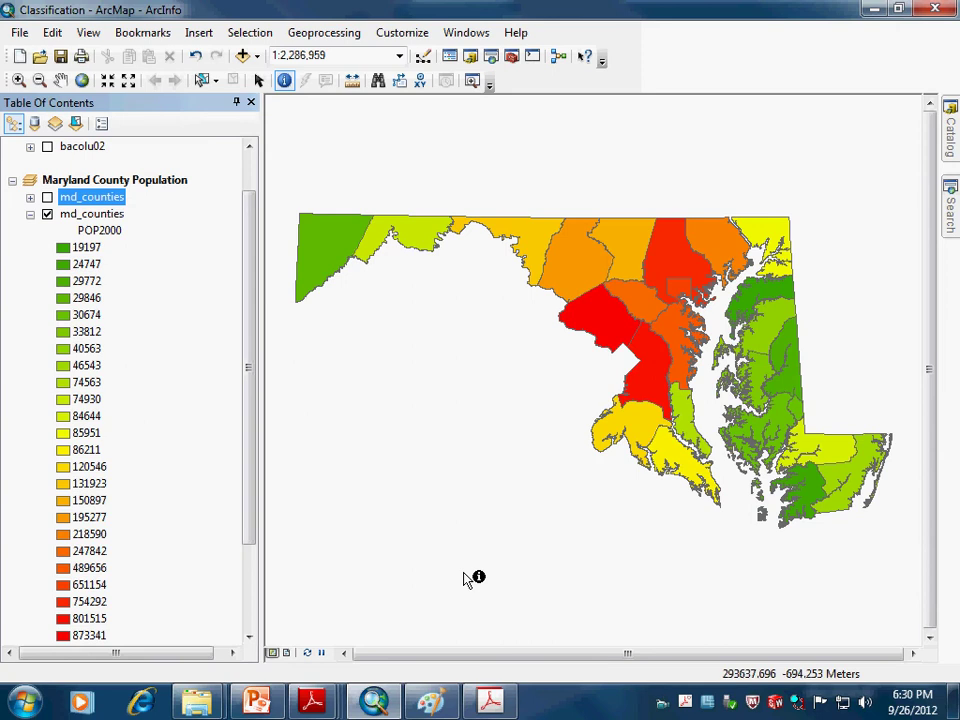
{"action": "left_click_drag", "start_coordinate": [249, 375], "coordinate": [249, 396]}
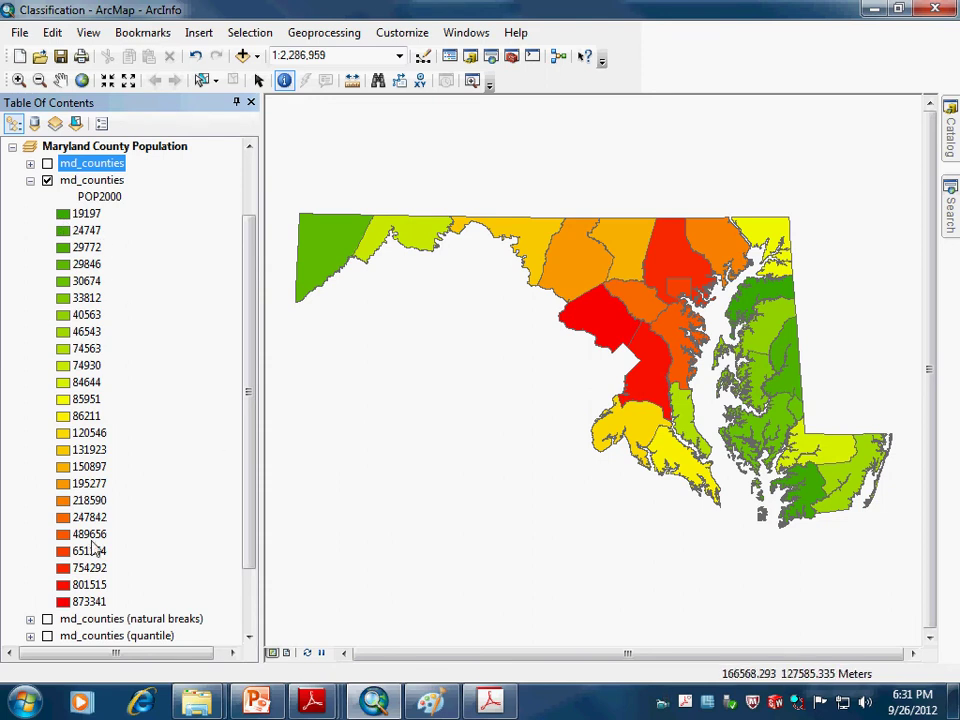
- Change the second md_counties layer's POP2000 unique-values color ramp to the one with mixed teal shades
{"action": "double_click", "coordinate": [112, 181]}
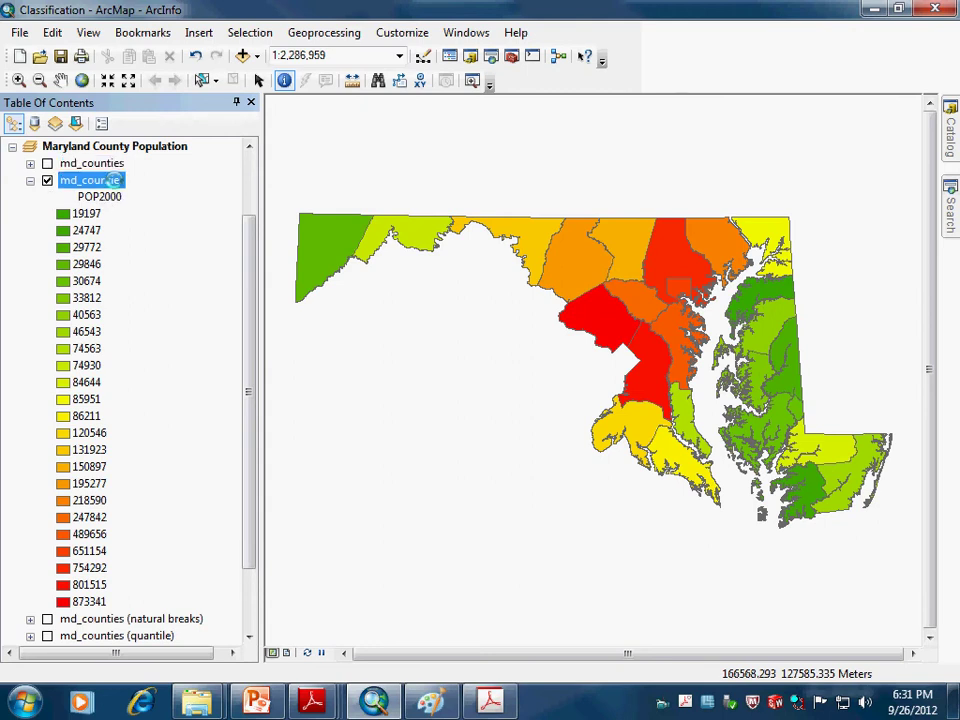
{"action": "left_click", "coordinate": [695, 223]}
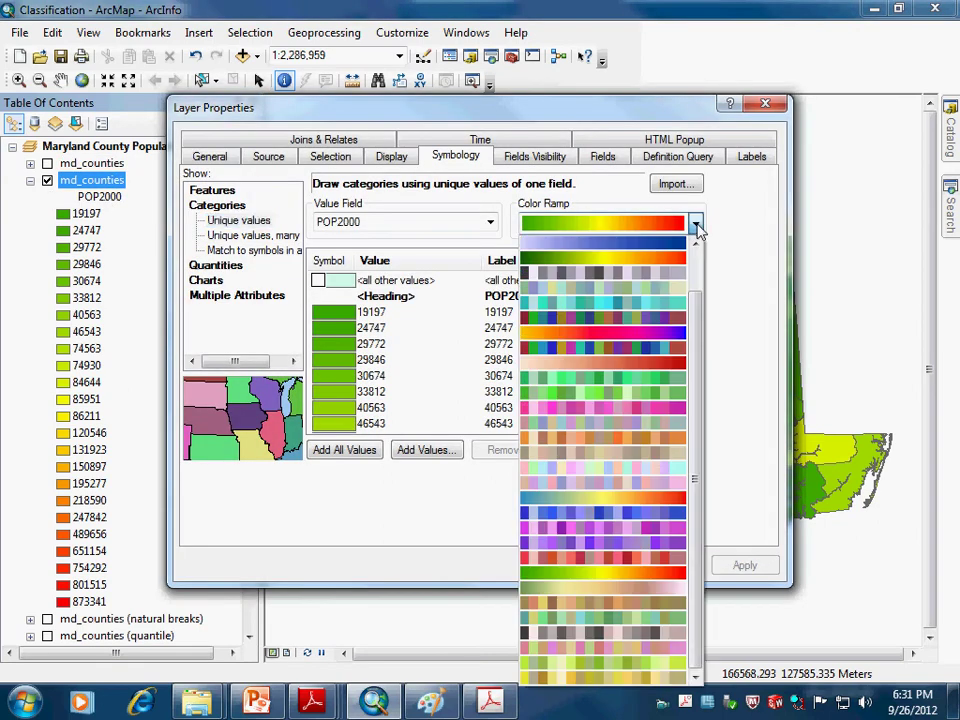
{"action": "left_click", "coordinate": [634, 326]}
{"action": "left_click", "coordinate": [745, 565]}
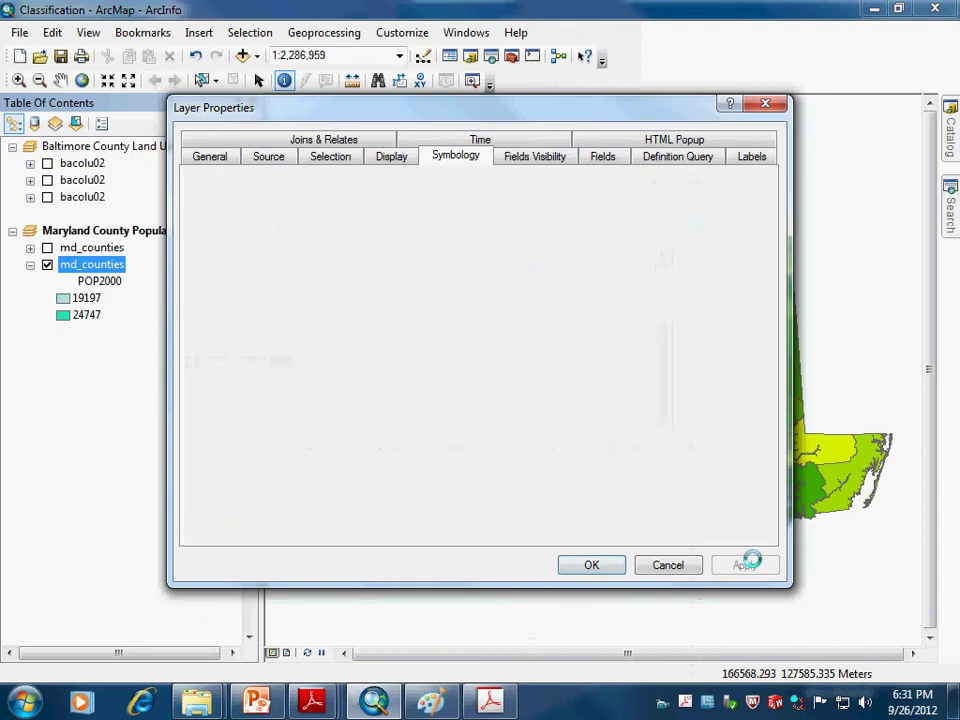
{"action": "left_click", "coordinate": [590, 565]}
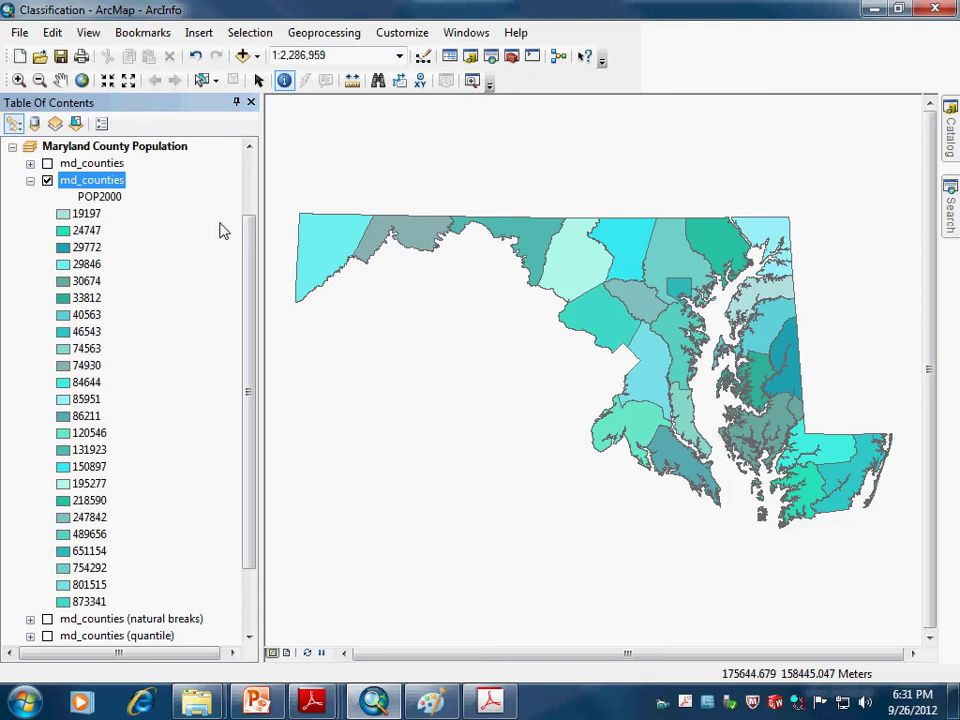
- Hide and collapse the second md_counties layer, and show md_counties (natural breaks) with its legend expanded
{"action": "left_click", "coordinate": [47, 181]}
{"action": "left_click", "coordinate": [30, 181]}
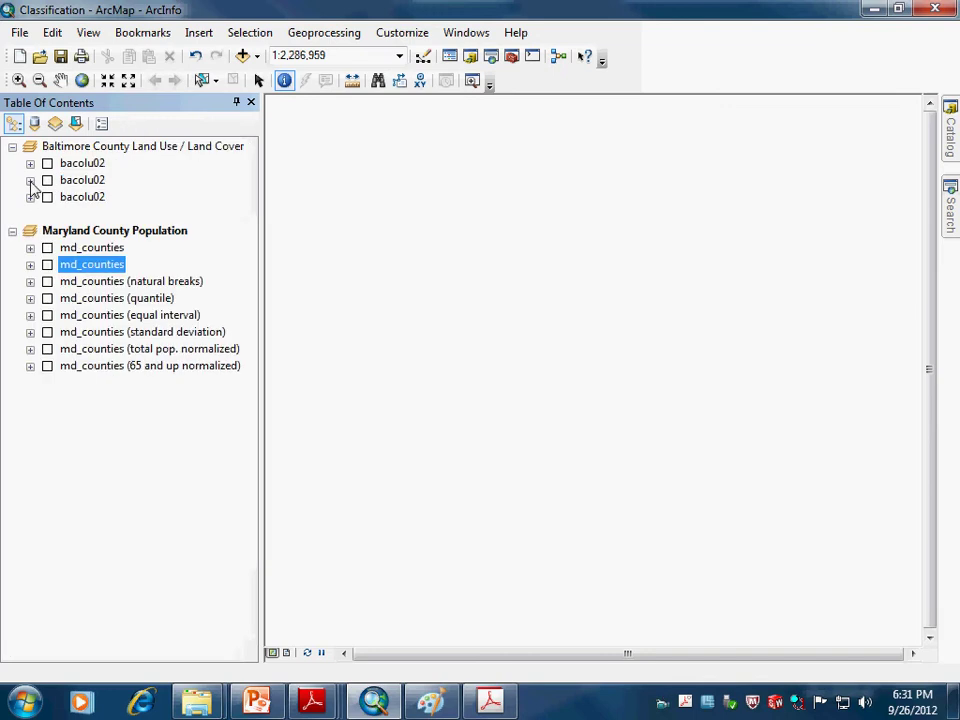
{"action": "left_click", "coordinate": [103, 282]}
{"action": "left_click", "coordinate": [47, 281]}
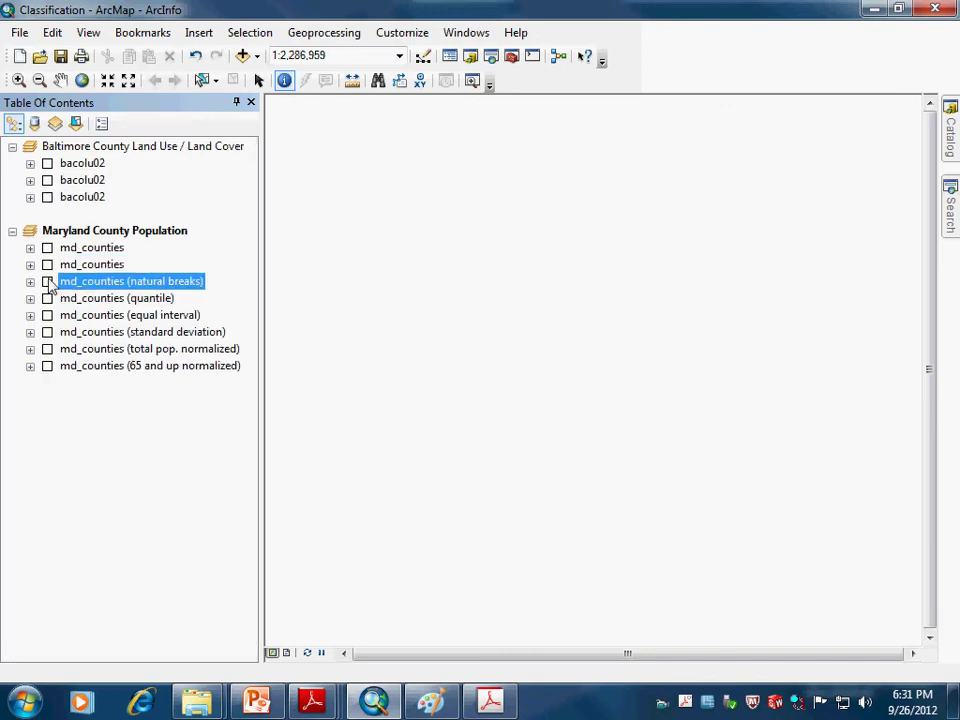
{"action": "left_click", "coordinate": [30, 282]}
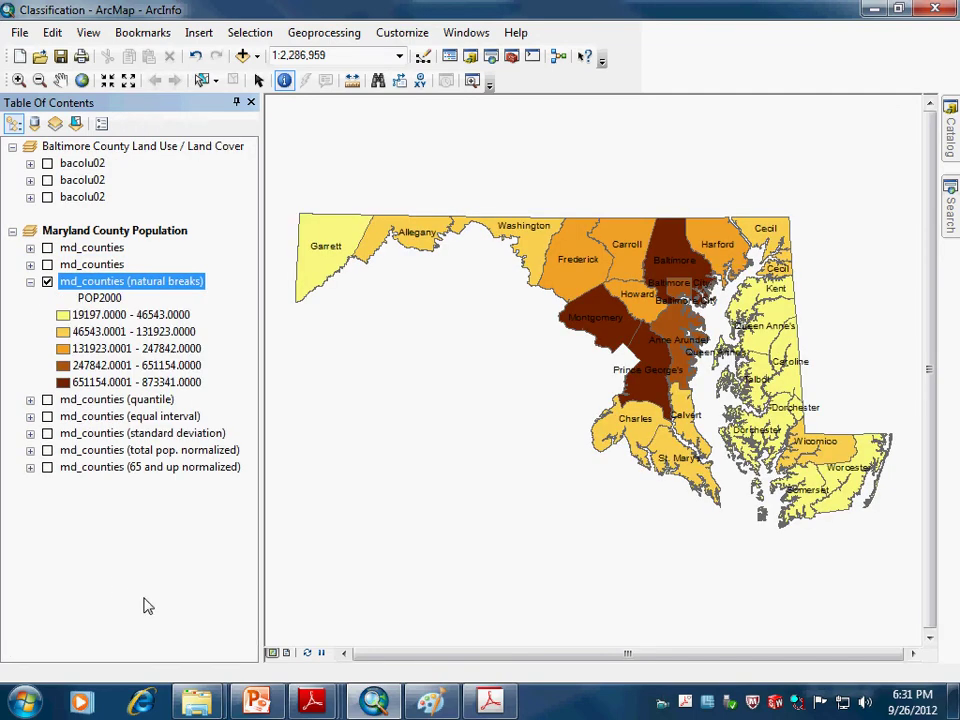
{"action": "left_click", "coordinate": [84, 297]}
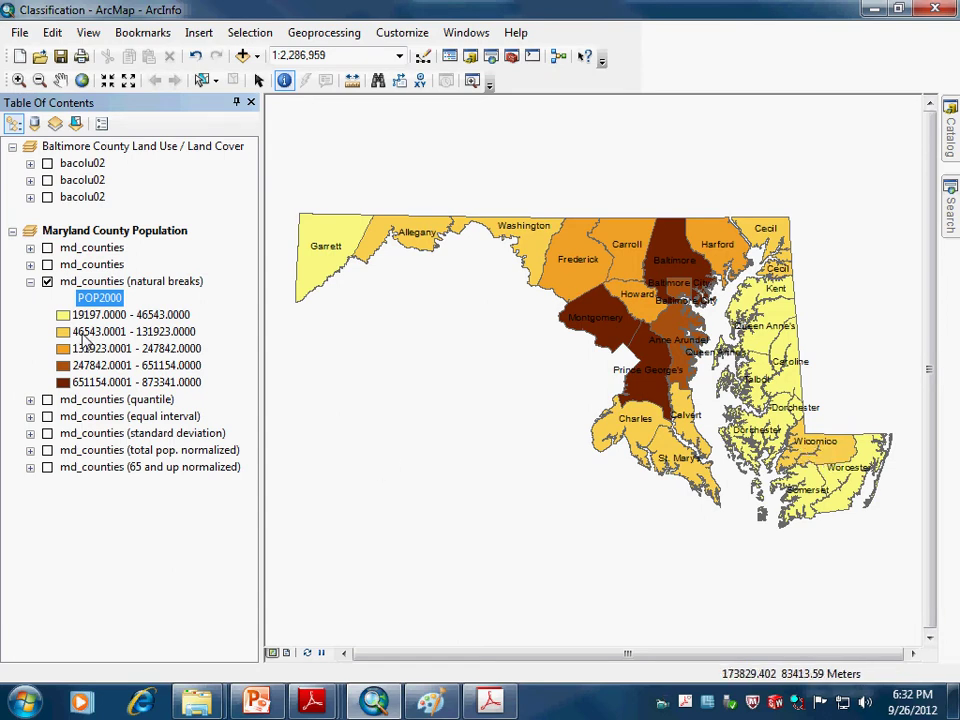
{"action": "left_click", "coordinate": [119, 579]}
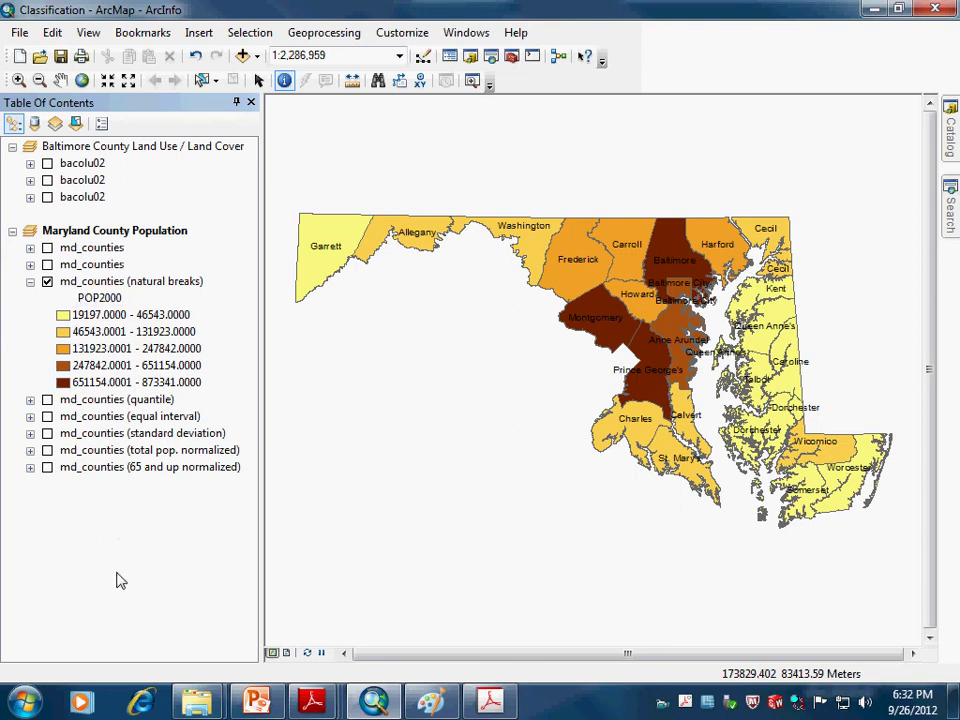
- Examine the normalization fields, classification methods and break values of md_counties (natural breaks), and close its properties without changes
{"action": "double_click", "coordinate": [172, 284]}
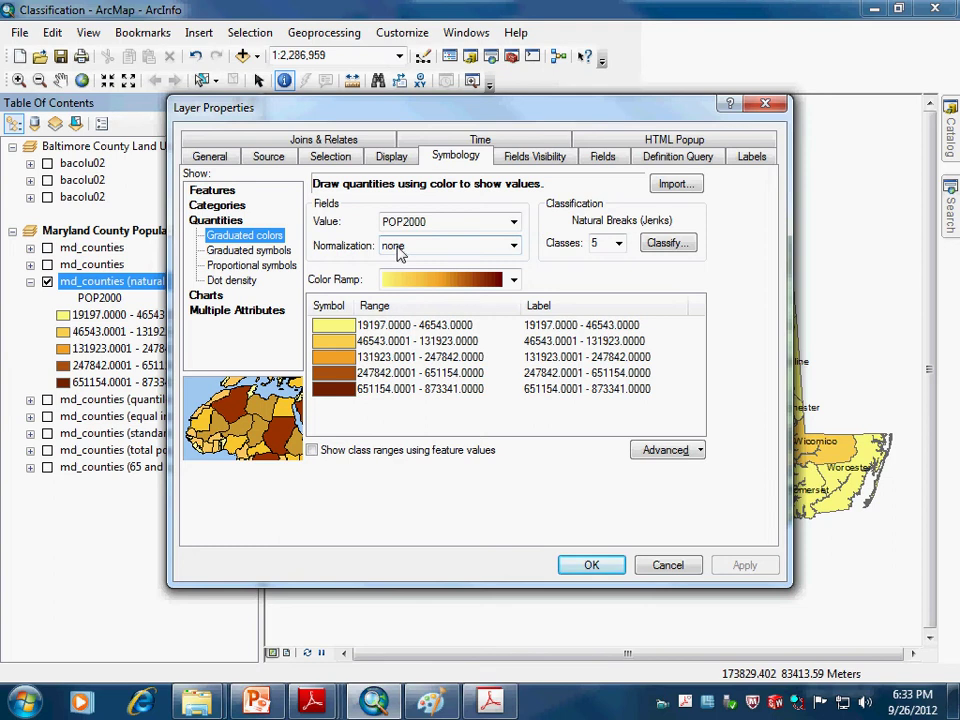
{"action": "left_click", "coordinate": [513, 246]}
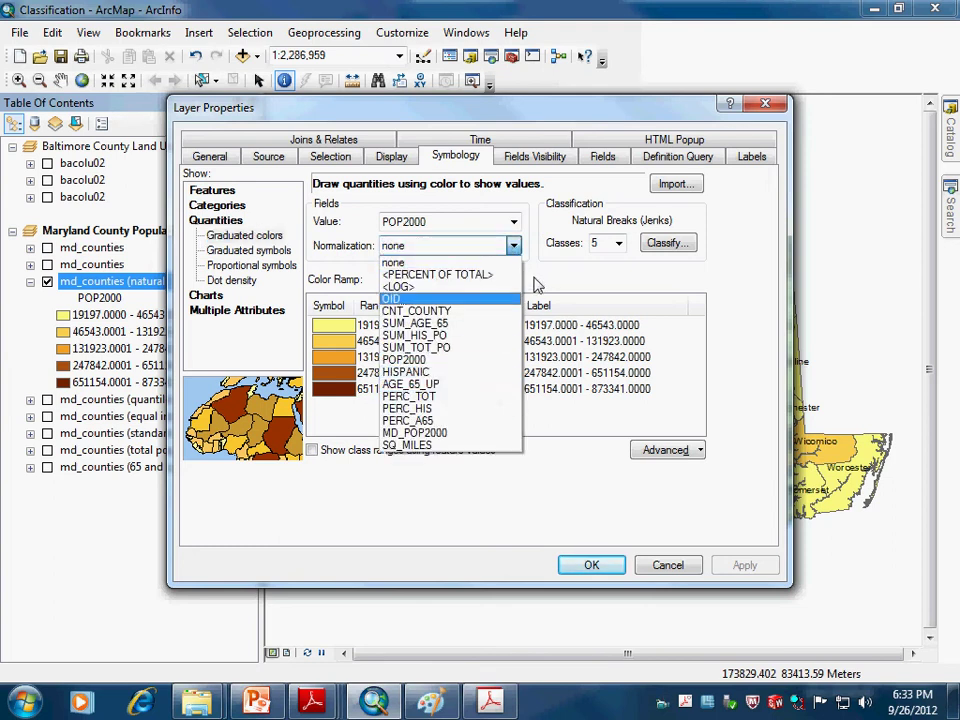
{"action": "left_click", "coordinate": [534, 283]}
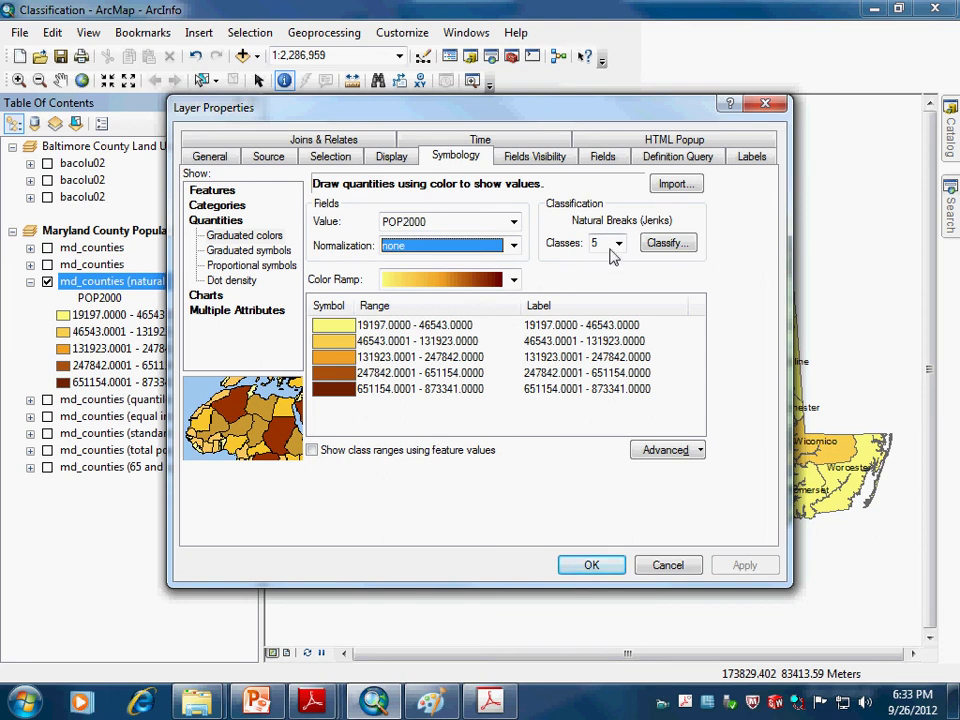
{"action": "left_click", "coordinate": [668, 243]}
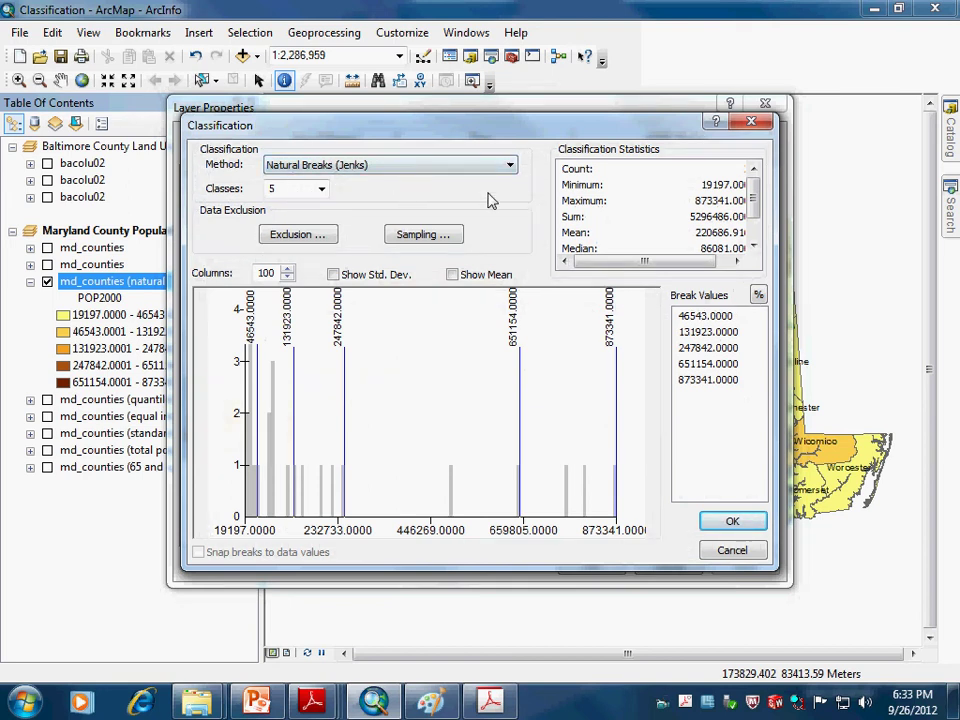
{"action": "left_click", "coordinate": [511, 168]}
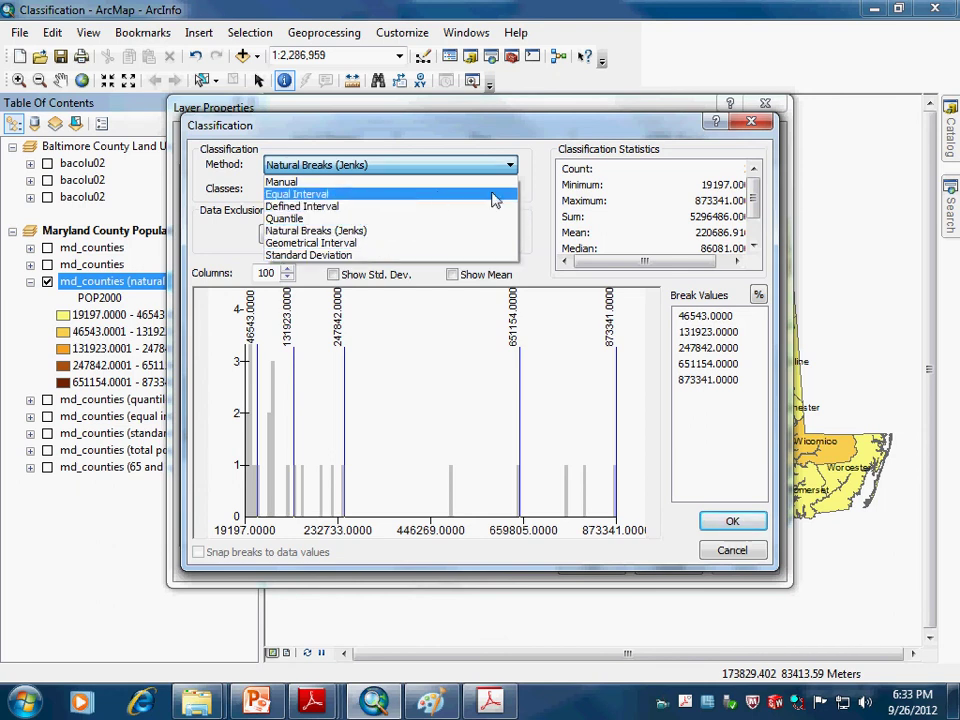
{"action": "left_click", "coordinate": [537, 199]}
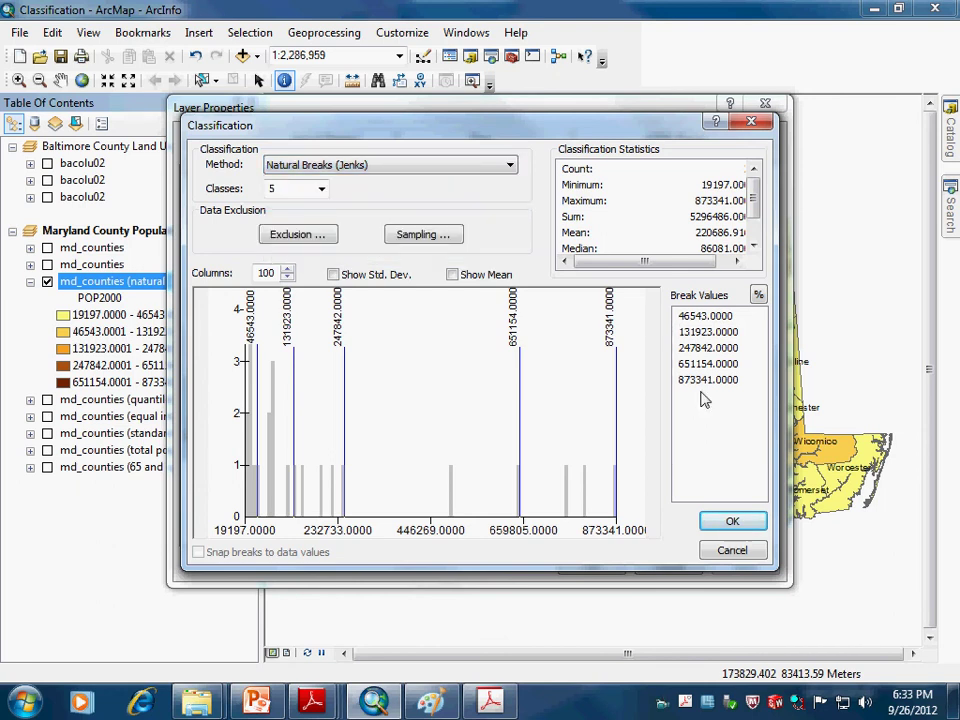
{"action": "left_click", "coordinate": [752, 552]}
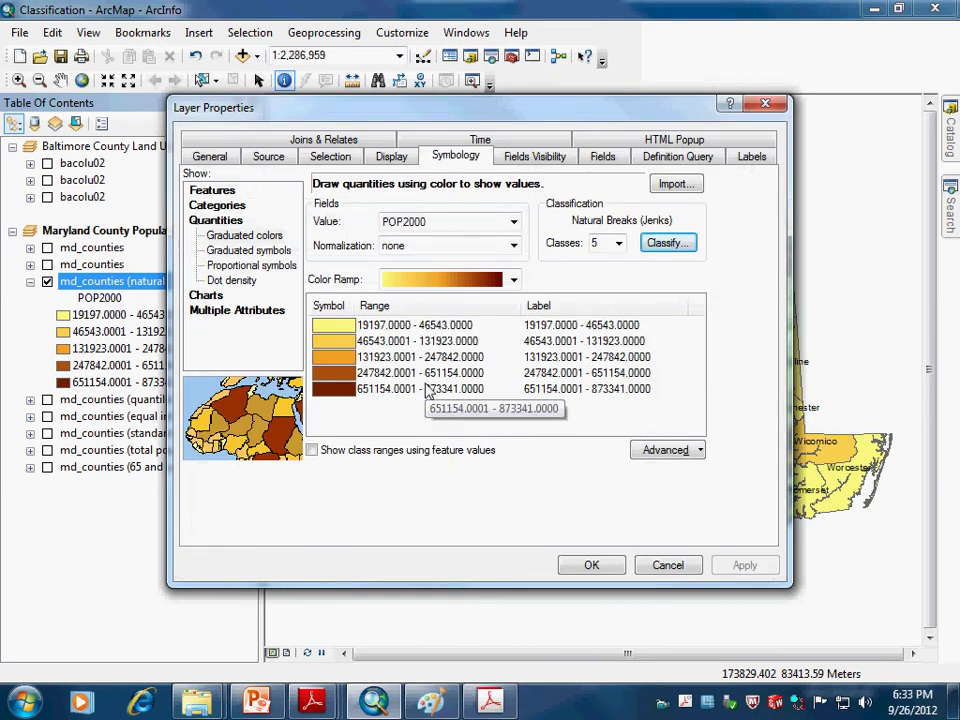
{"action": "left_click", "coordinate": [679, 567]}
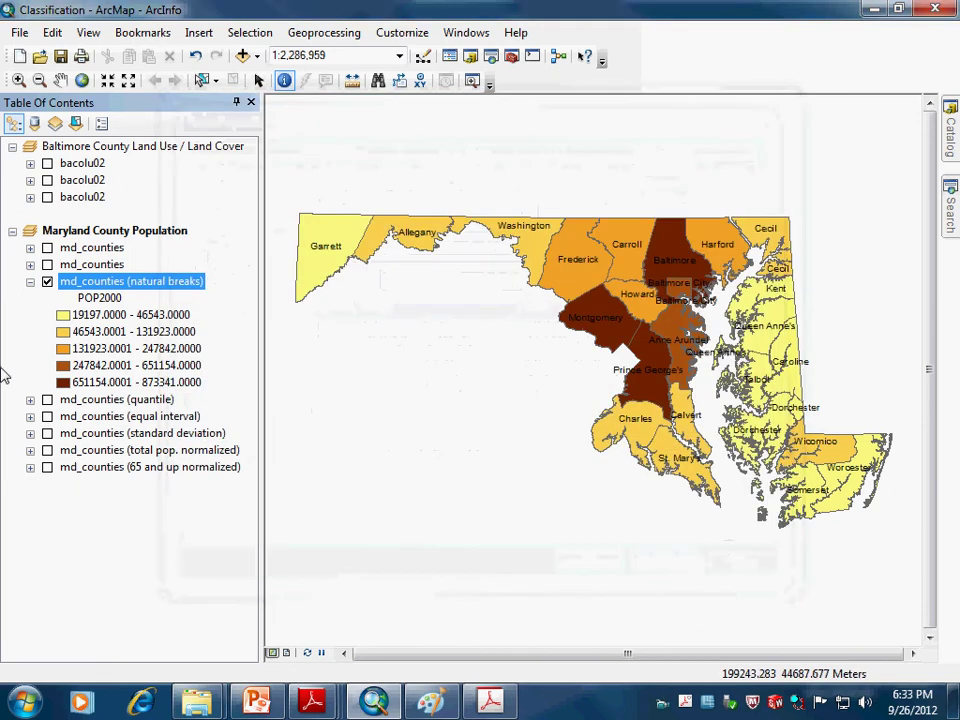
- Hide and collapse md_counties (natural breaks), and show md_counties (quantile) with its legend expanded
{"action": "left_click", "coordinate": [47, 282]}
{"action": "left_click", "coordinate": [30, 282]}
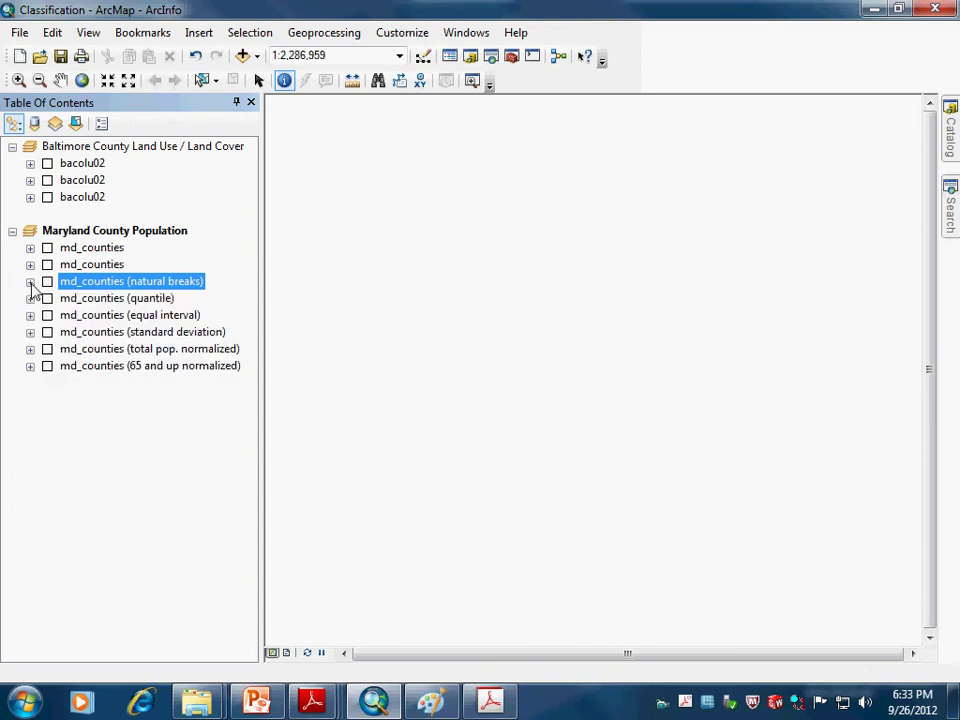
{"action": "left_click", "coordinate": [100, 298]}
{"action": "left_click", "coordinate": [47, 298]}
{"action": "left_click", "coordinate": [30, 298]}
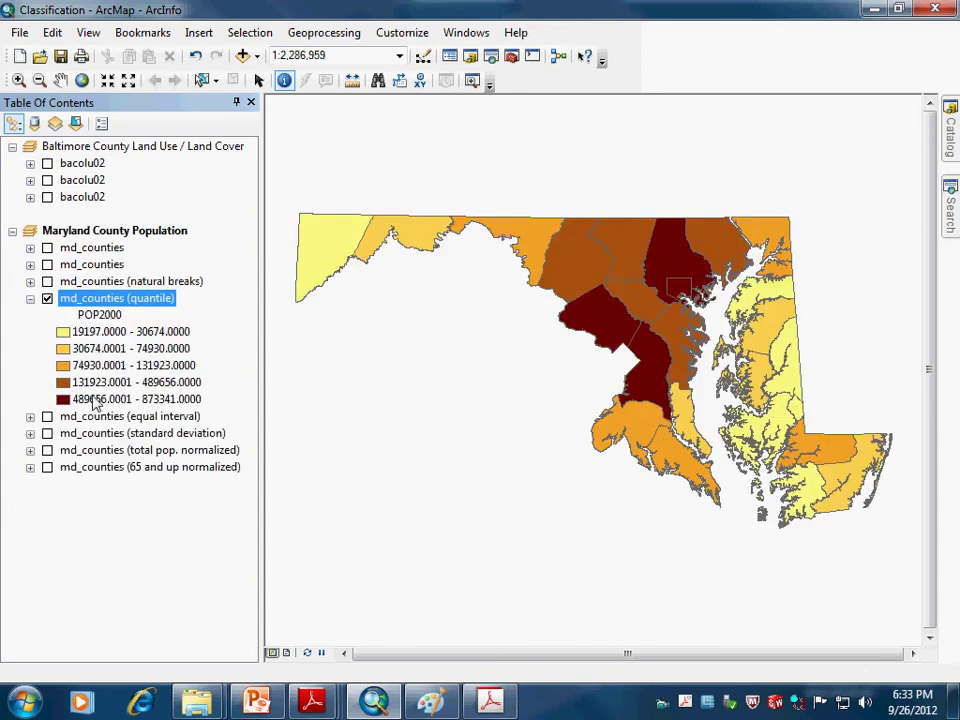
- Compare the quantile map with the natural breaks map by toggling the natural breaks layer's visibility, leaving it hidden
{"action": "left_click", "coordinate": [47, 282]}
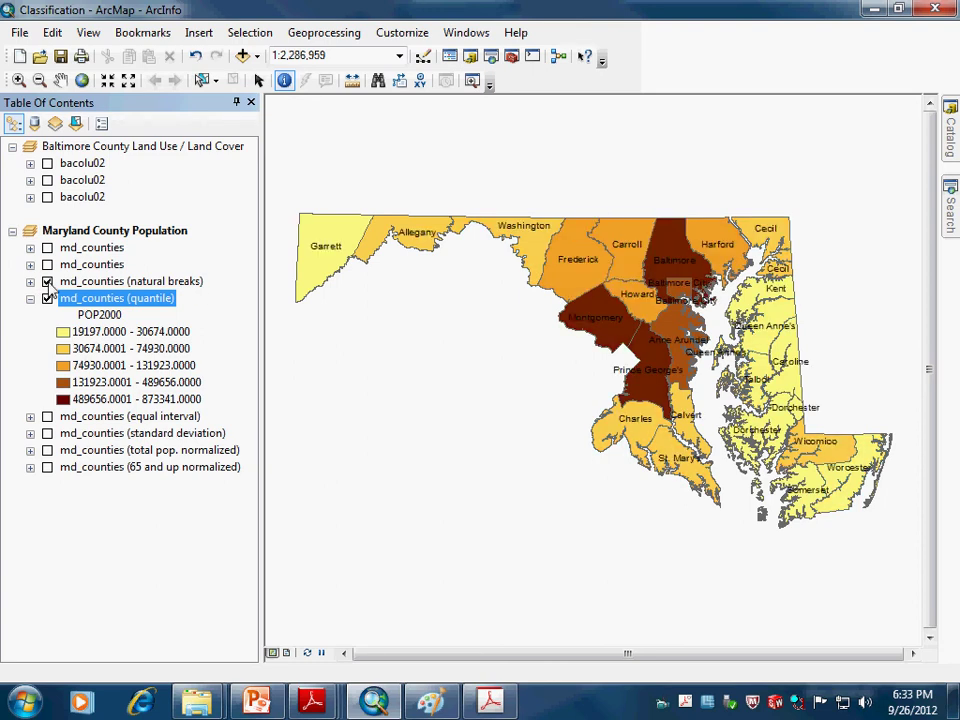
{"action": "left_click", "coordinate": [47, 282]}
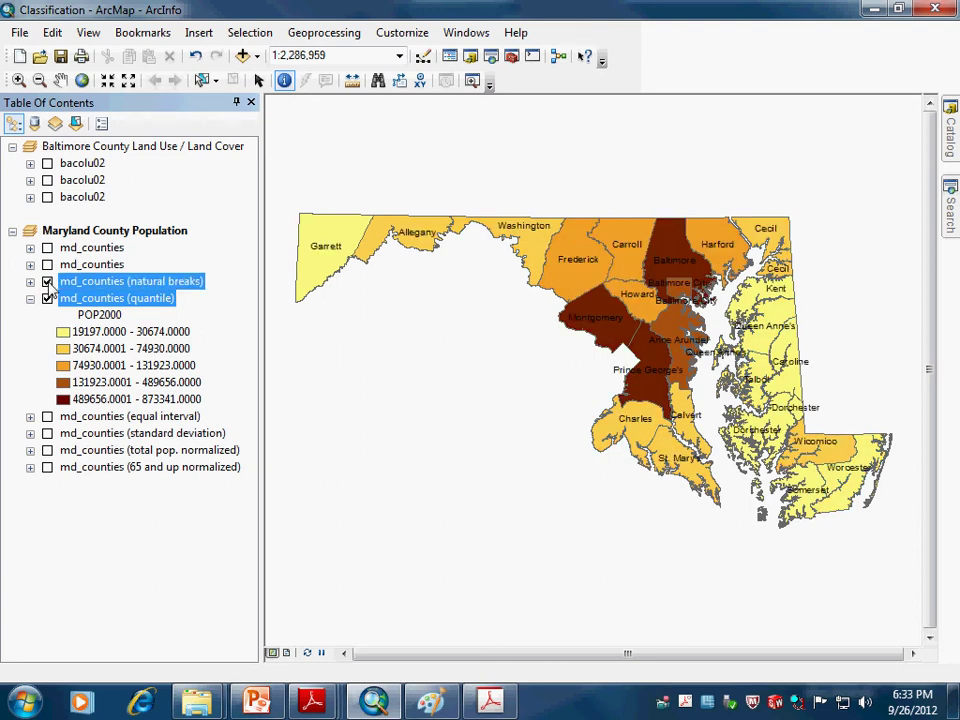
{"action": "left_click", "coordinate": [47, 282]}
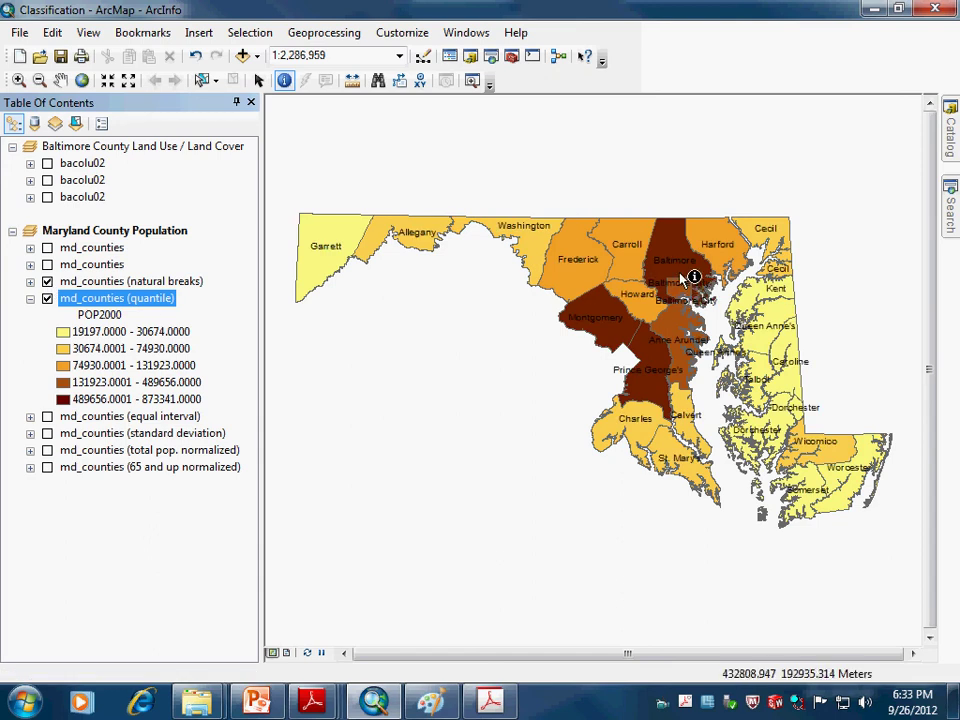
{"action": "left_click", "coordinate": [47, 281]}
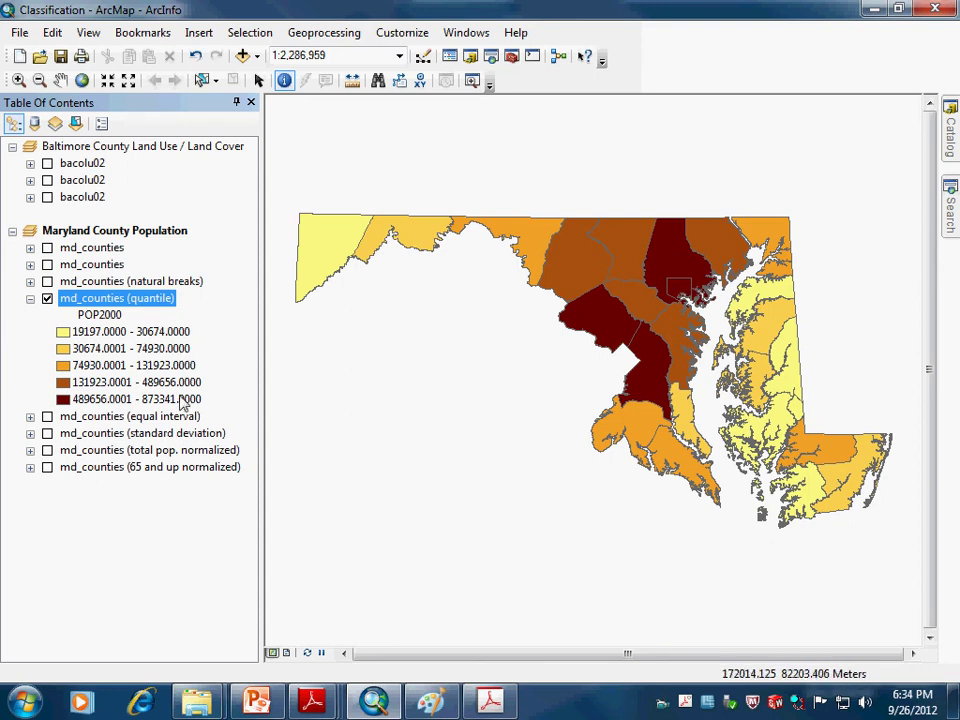
- Hide and collapse md_counties (quantile), and show md_counties (equal interval) with its legend expanded
{"action": "left_click", "coordinate": [47, 299]}
{"action": "left_click", "coordinate": [30, 299]}
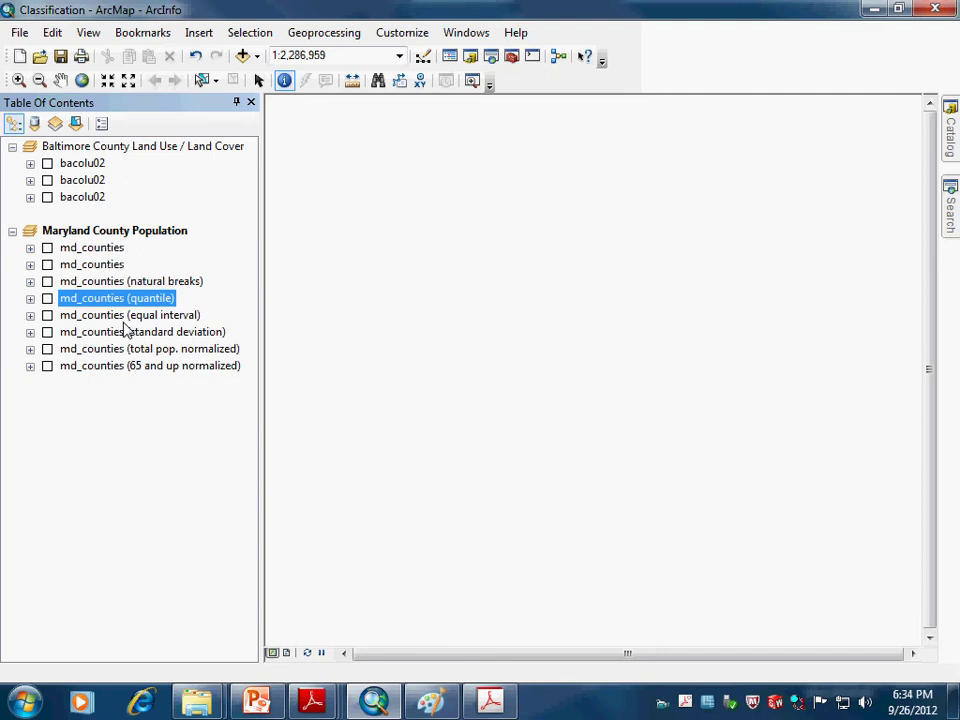
{"action": "left_click", "coordinate": [85, 315]}
{"action": "left_click", "coordinate": [47, 315]}
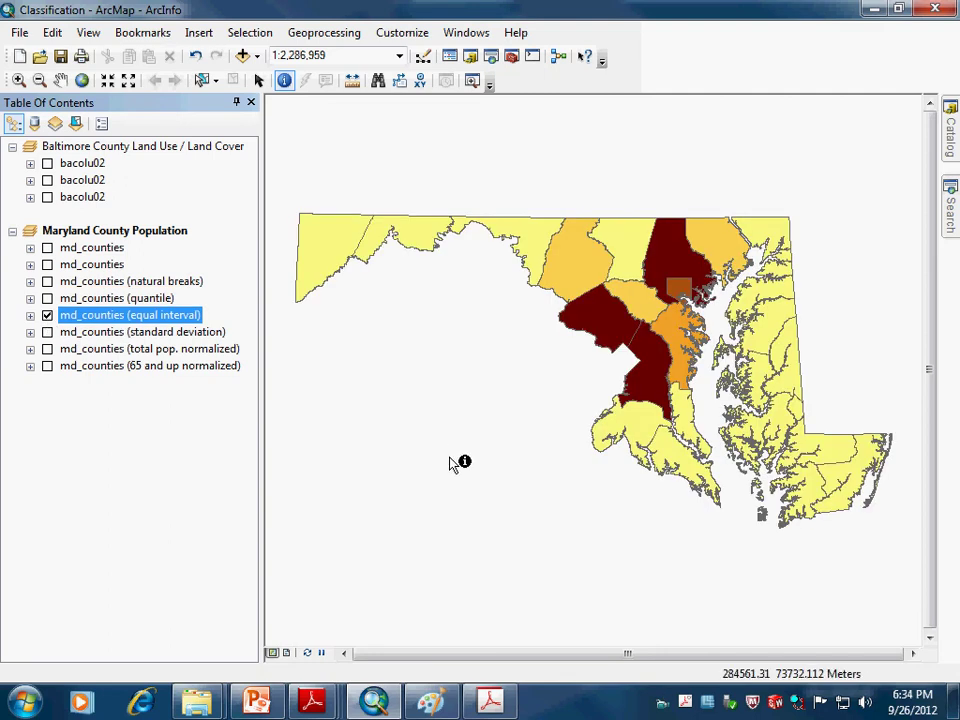
{"action": "left_click", "coordinate": [30, 315]}
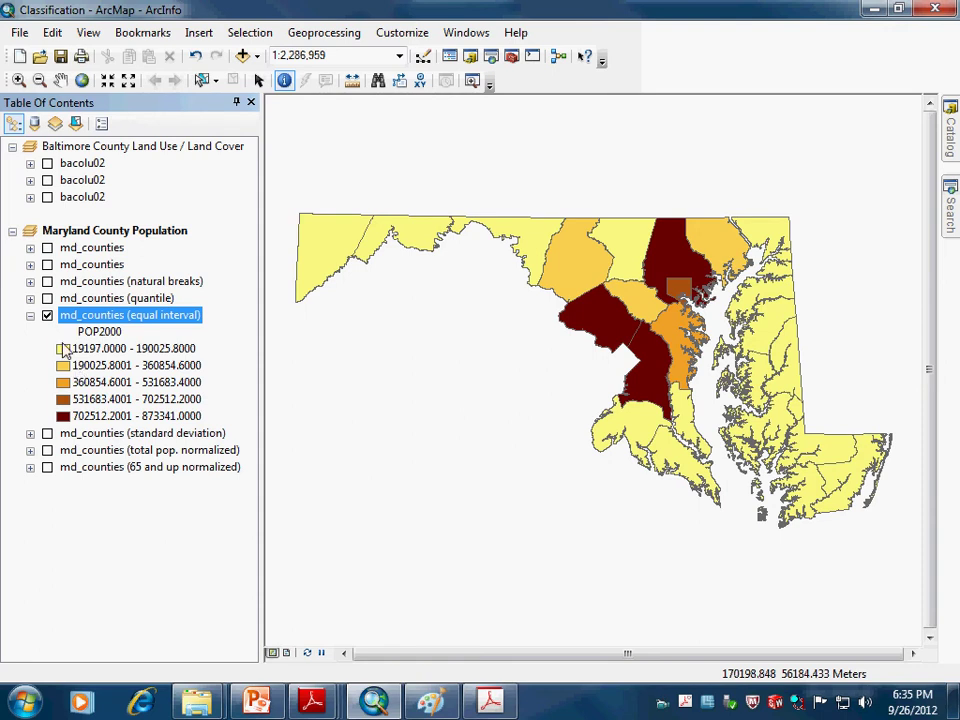
- Hide and collapse md_counties (equal interval), and show md_counties (standard deviation) with its legend expanded
{"action": "left_click", "coordinate": [47, 315]}
{"action": "left_click", "coordinate": [30, 315]}
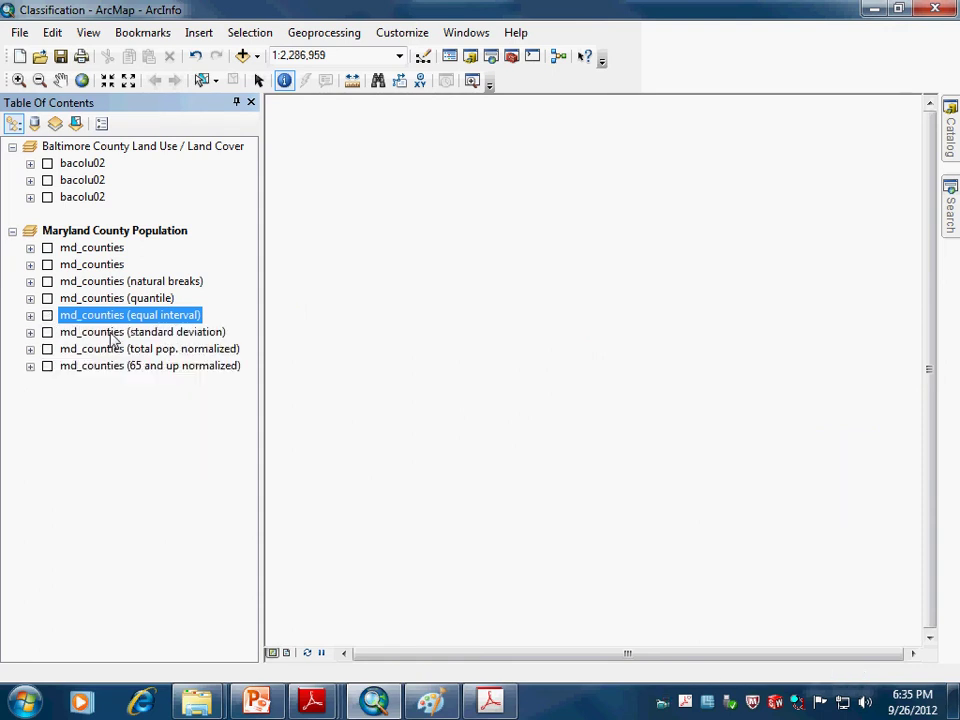
{"action": "left_click", "coordinate": [111, 332]}
{"action": "left_click", "coordinate": [47, 332]}
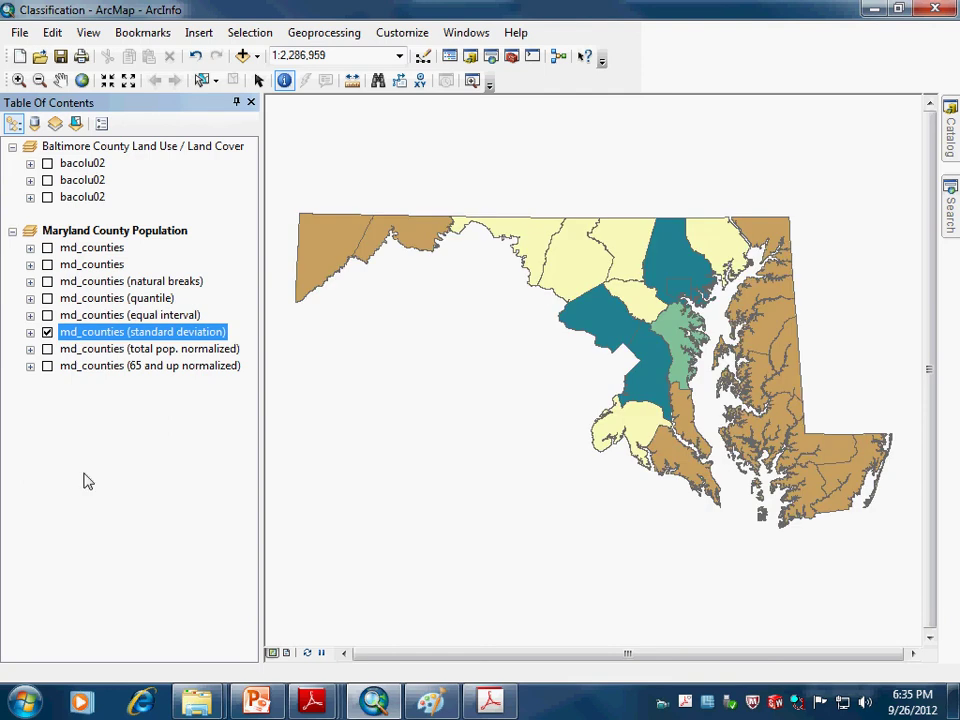
{"action": "left_click", "coordinate": [30, 332]}
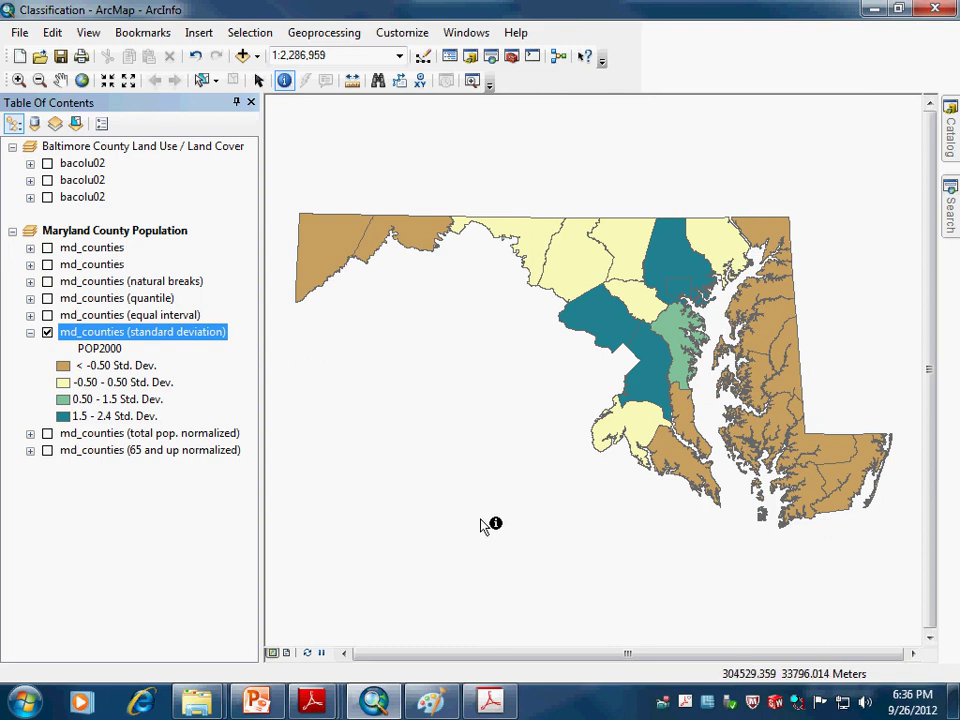
- Hide and collapse md_counties (standard deviation), and show md_counties (total pop. normalized) with its legend expanded
{"action": "left_click", "coordinate": [47, 332]}
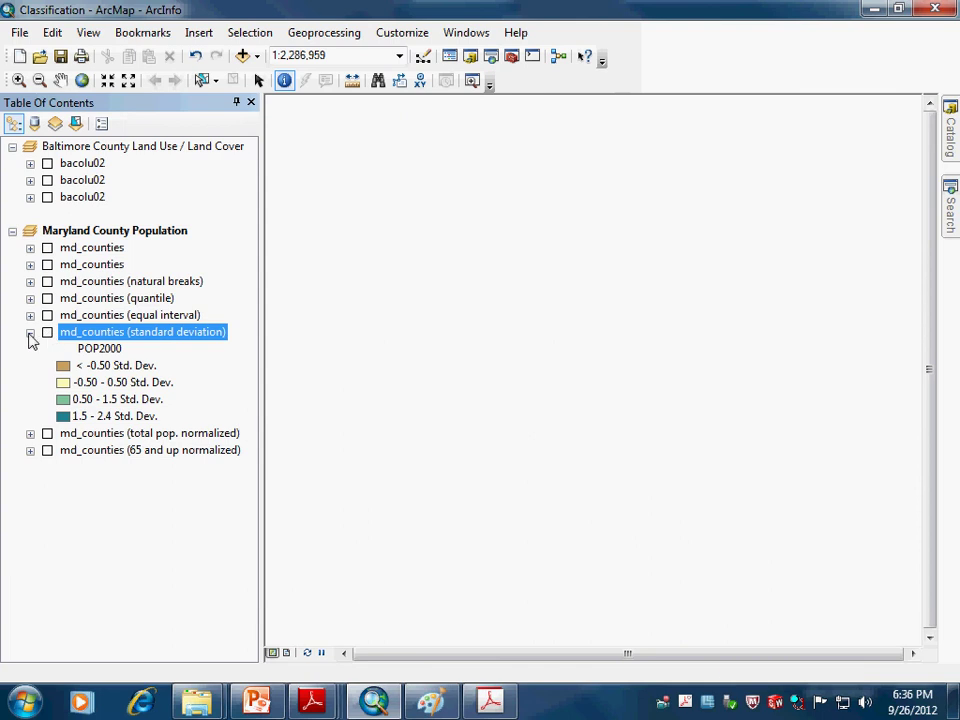
{"action": "left_click", "coordinate": [30, 332]}
{"action": "left_click", "coordinate": [88, 350]}
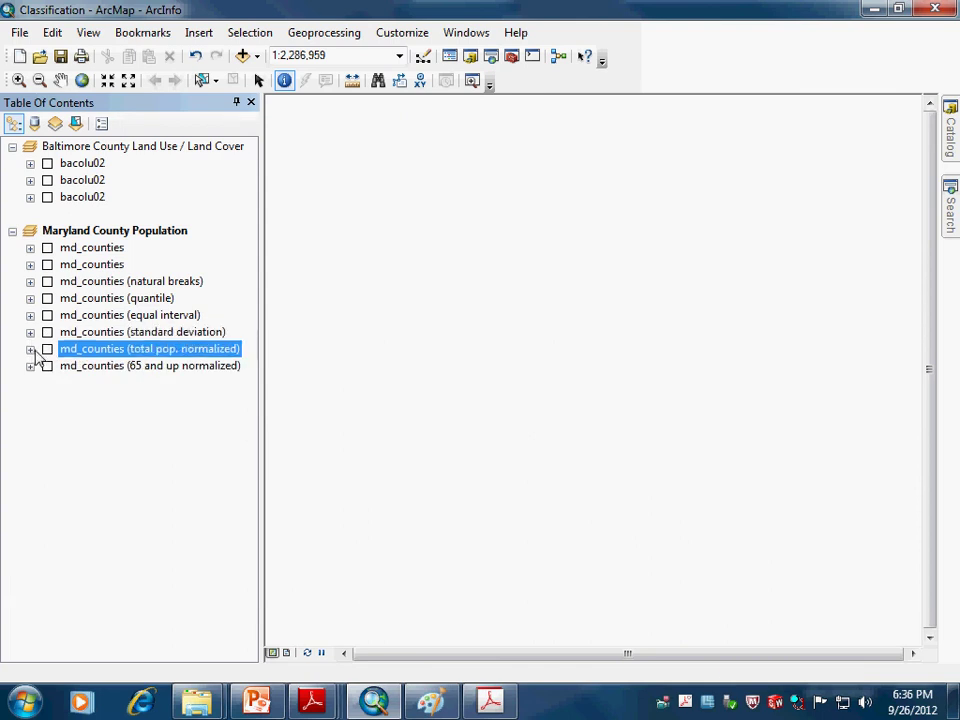
{"action": "left_click", "coordinate": [30, 349]}
{"action": "left_click", "coordinate": [47, 349]}
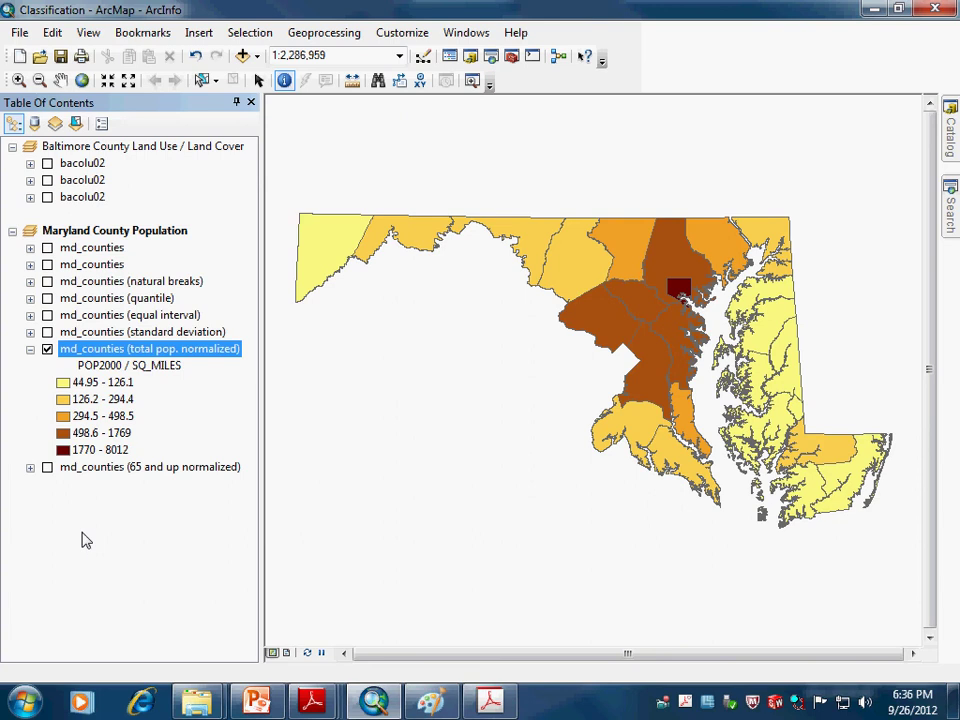
- Review the value, normalization and class settings in the symbology of md_counties (total pop. normalized), leaving them as they are
{"action": "double_click", "coordinate": [112, 350]}
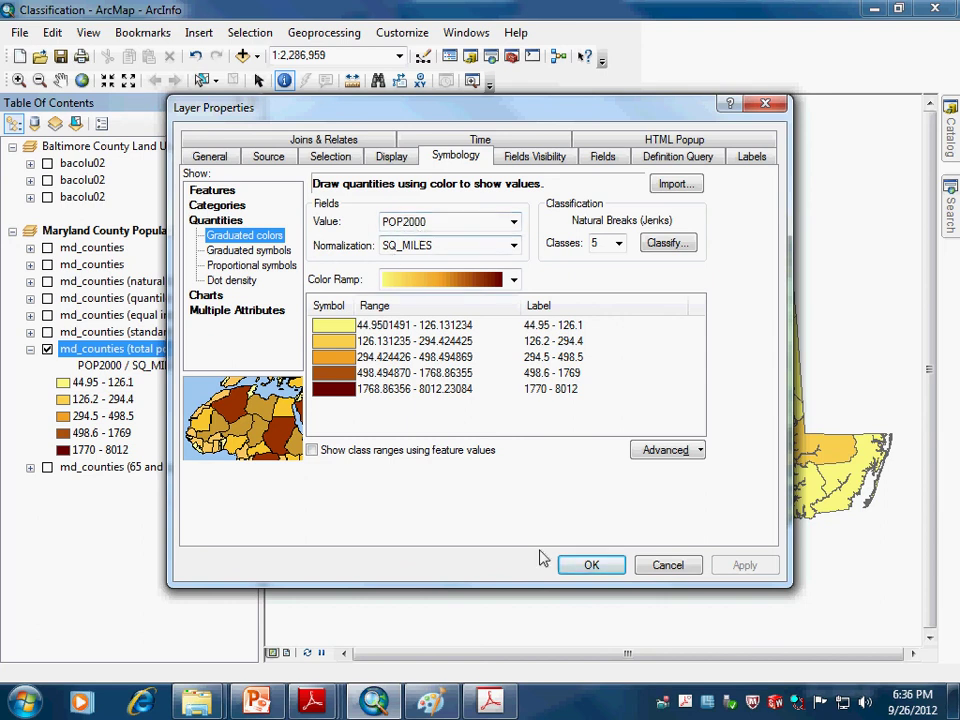
{"action": "left_click", "coordinate": [672, 566]}
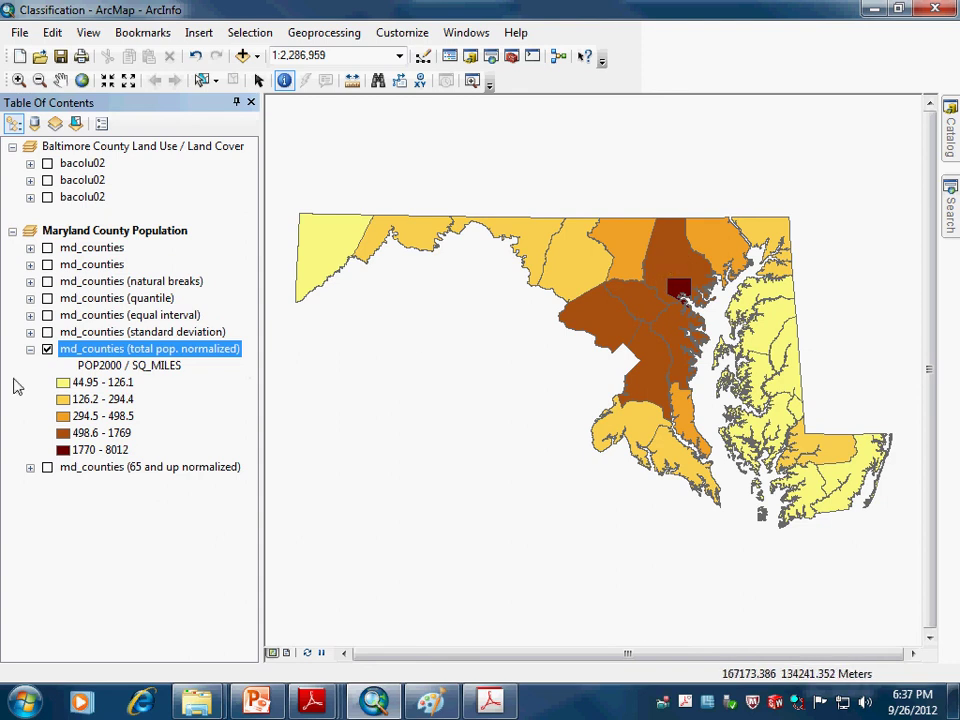
- Hide and collapse md_counties (total pop. normalized), and show md_counties (65 and up normalized) with its legend expanded
{"action": "left_click", "coordinate": [47, 350]}
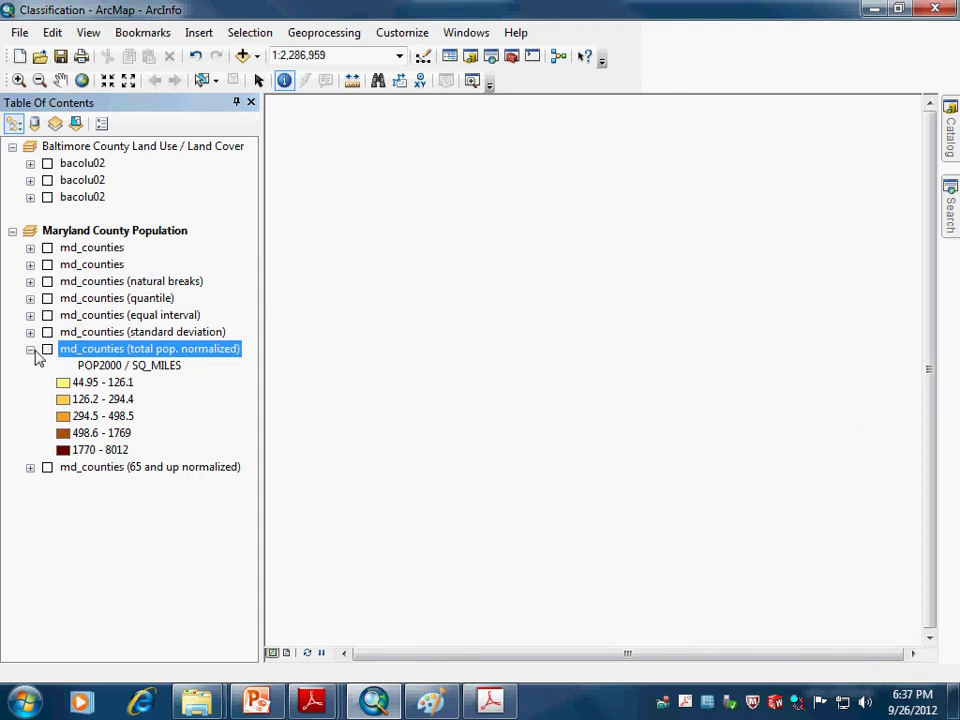
{"action": "left_click", "coordinate": [30, 349]}
{"action": "left_click", "coordinate": [47, 366]}
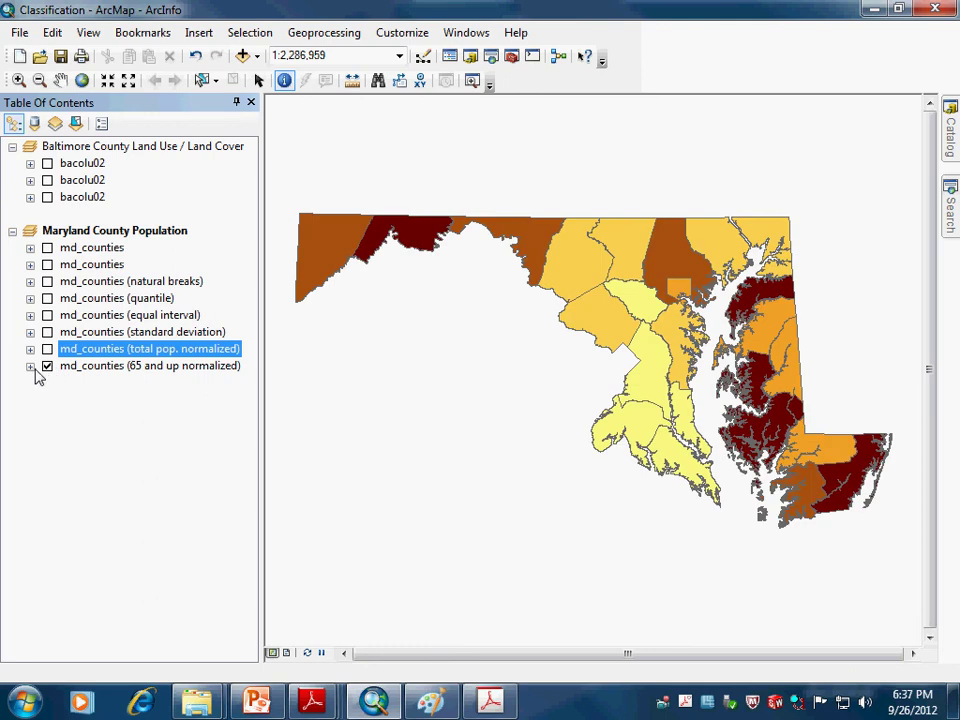
{"action": "left_click", "coordinate": [30, 366]}
{"action": "left_click", "coordinate": [145, 368], "text": "ctrl"}
{"action": "left_click", "coordinate": [145, 368]}
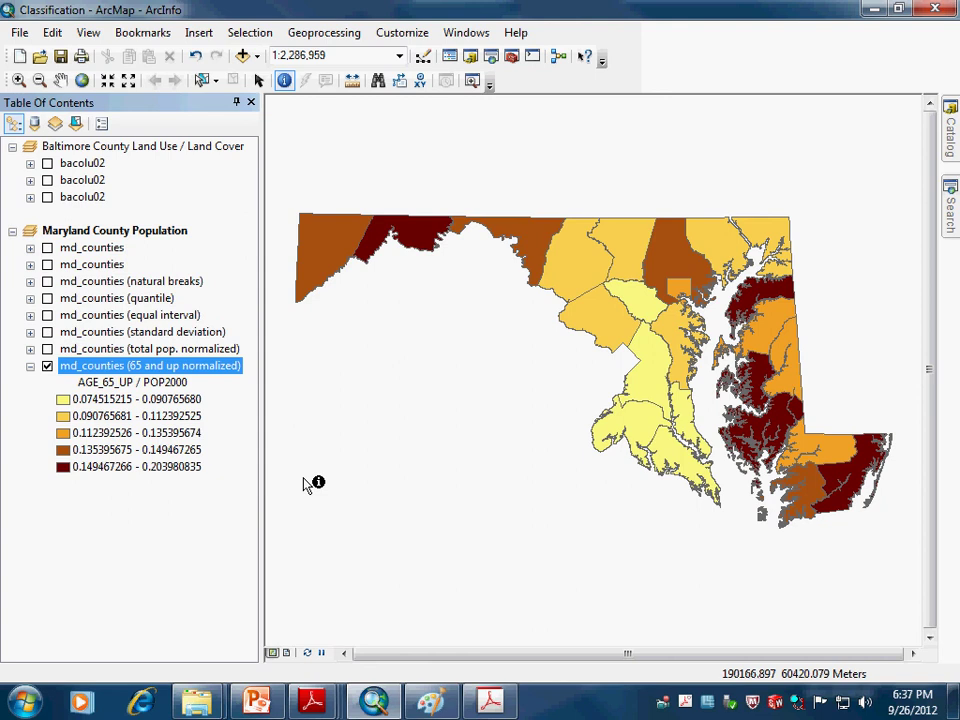
{"action": "left_click", "coordinate": [99, 384]}
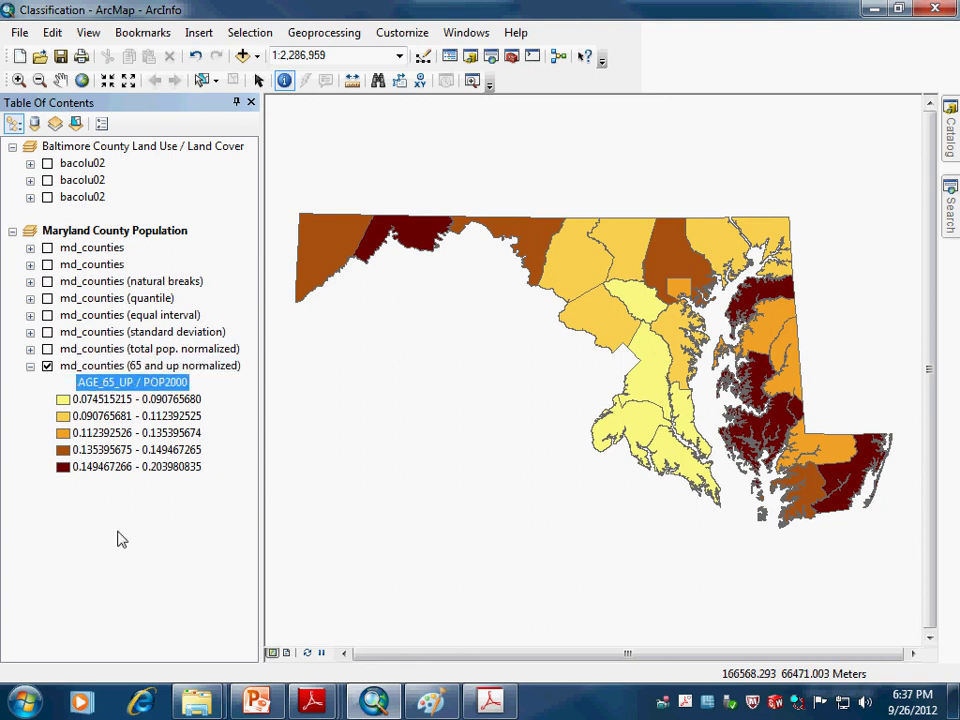
- Examine Allegany's POP2000 and AGE_65_UP values in the attribute table of md_counties (65 and up normalized), then close it and clear the selection
{"action": "right_click", "coordinate": [122, 366]}
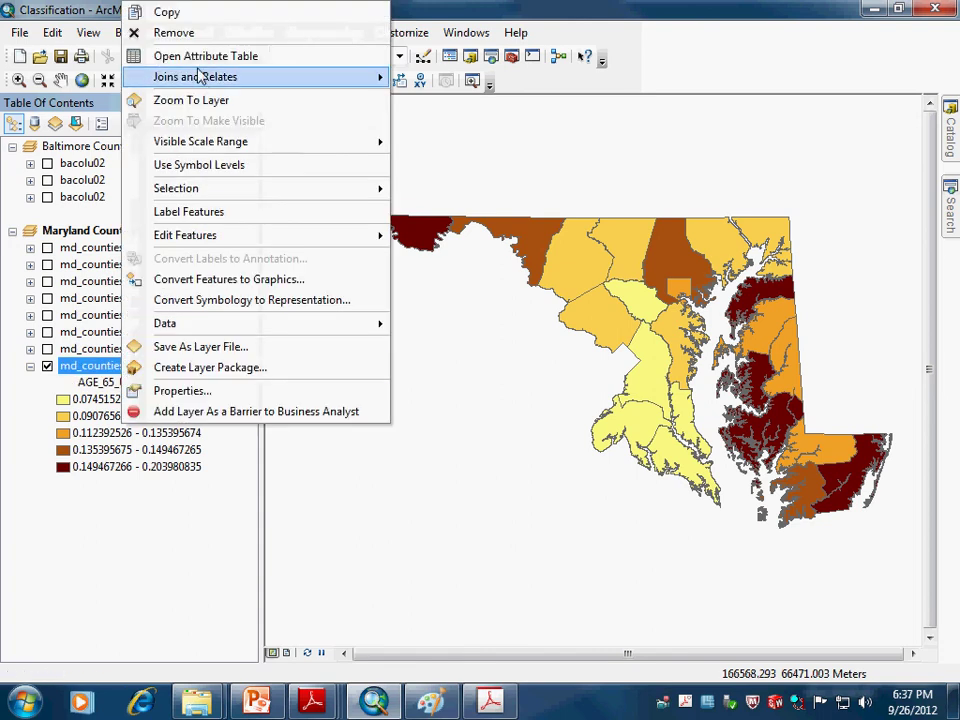
{"action": "left_click", "coordinate": [205, 56]}
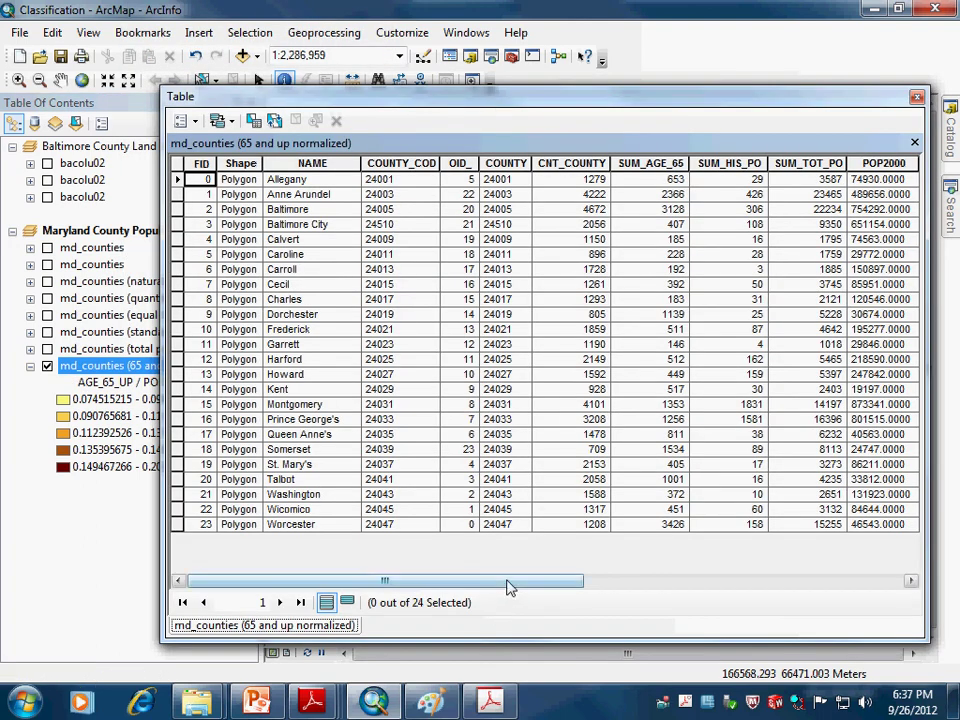
{"action": "left_click_drag", "start_coordinate": [509, 587], "coordinate": [707, 591]}
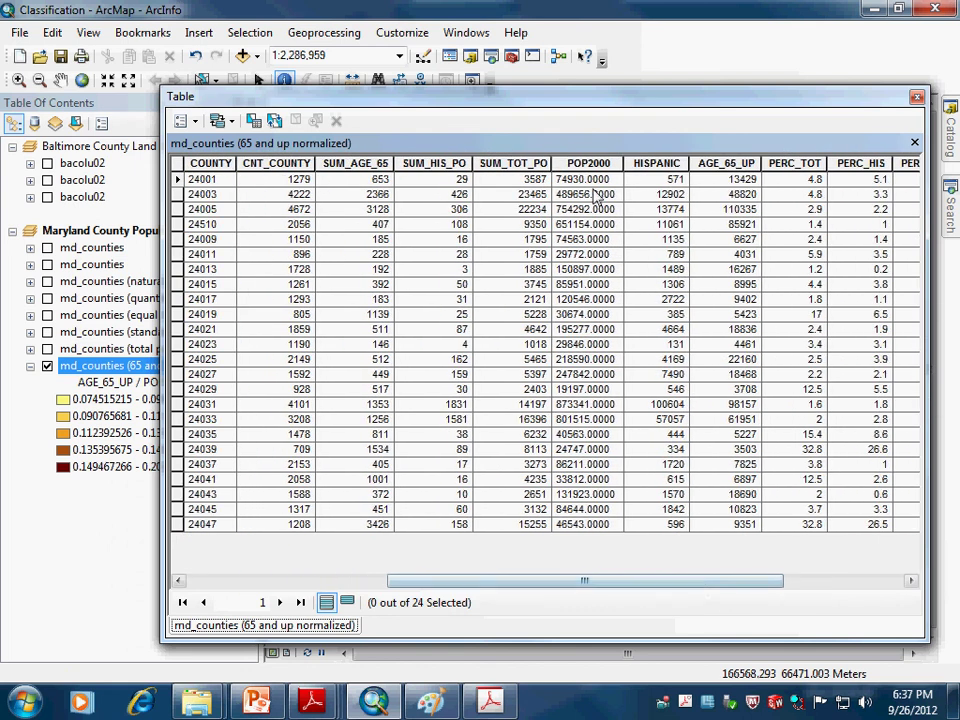
{"action": "left_click", "coordinate": [574, 163]}
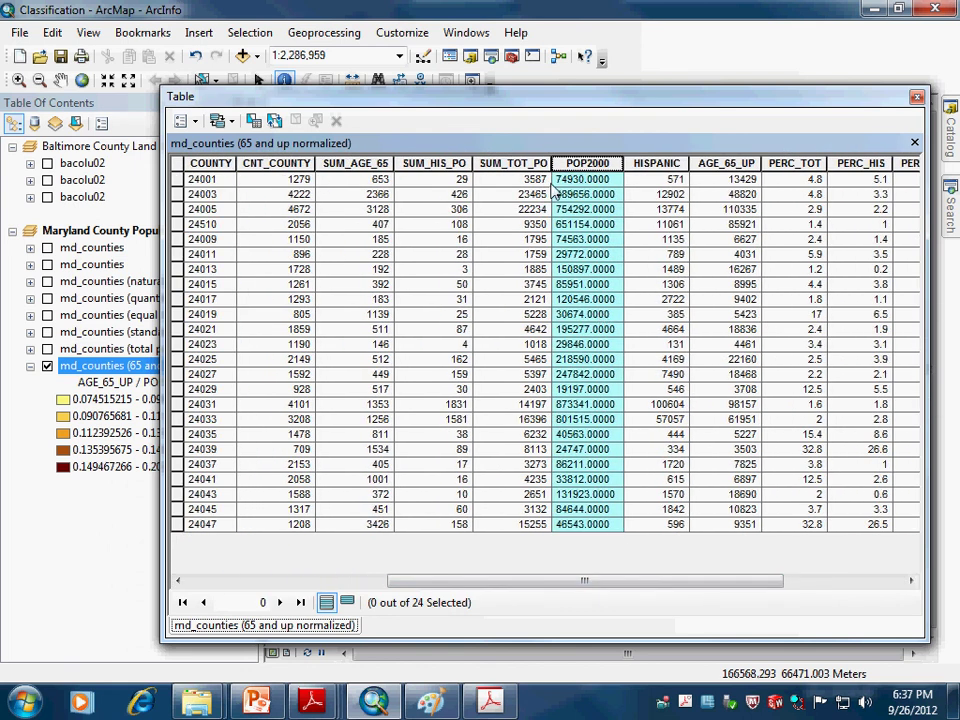
{"action": "left_click", "coordinate": [178, 179]}
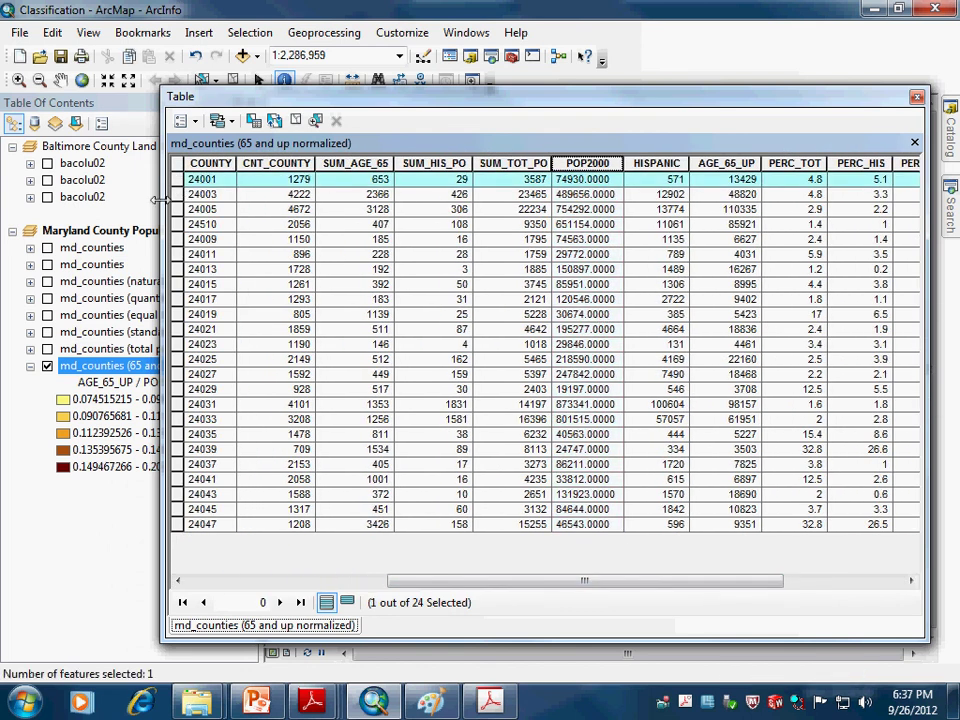
{"action": "left_click", "coordinate": [726, 163]}
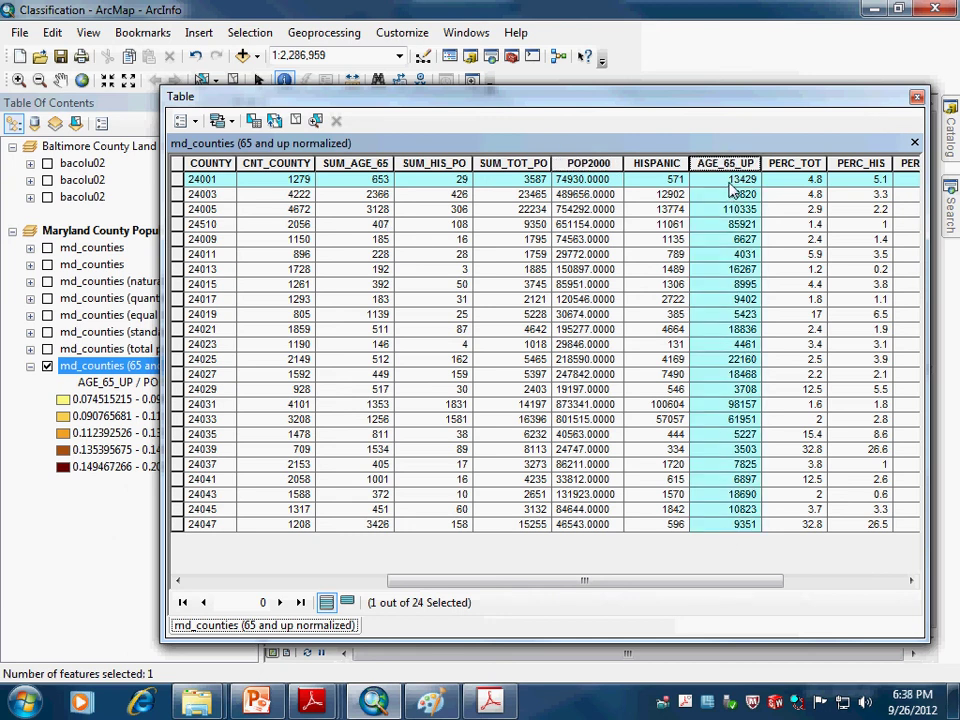
{"action": "left_click", "coordinate": [710, 181]}
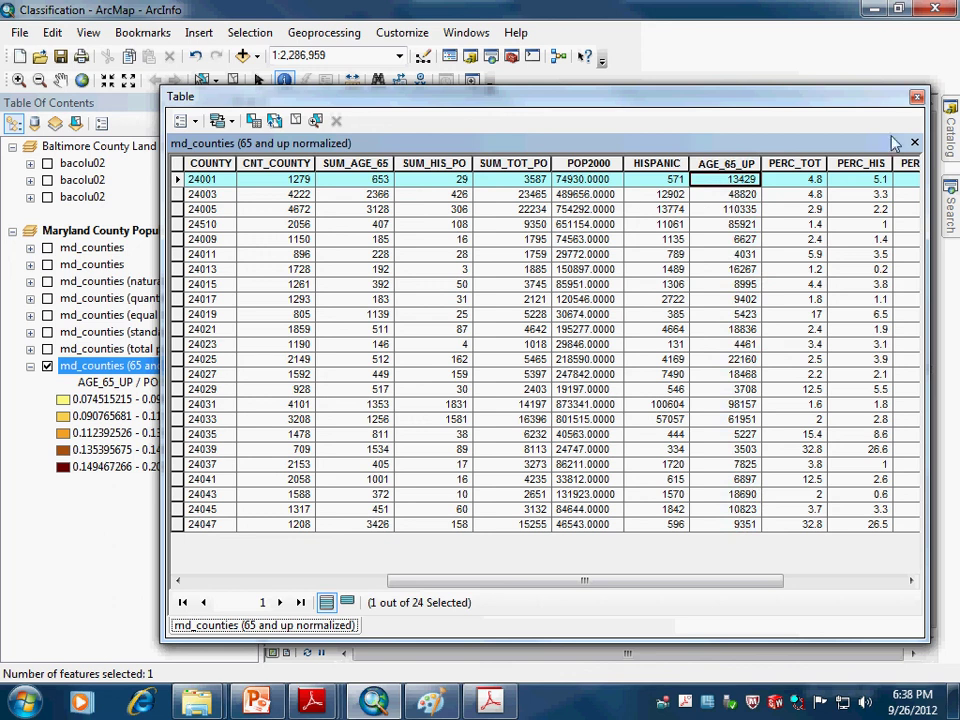
{"action": "left_click", "coordinate": [916, 96]}
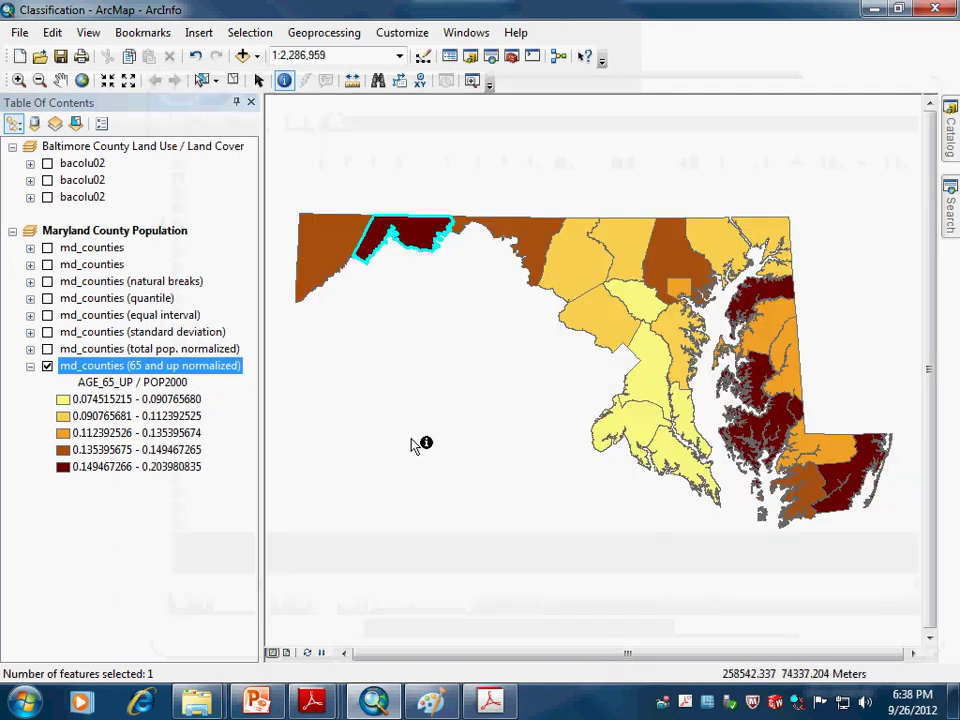
{"action": "left_click", "coordinate": [232, 80]}
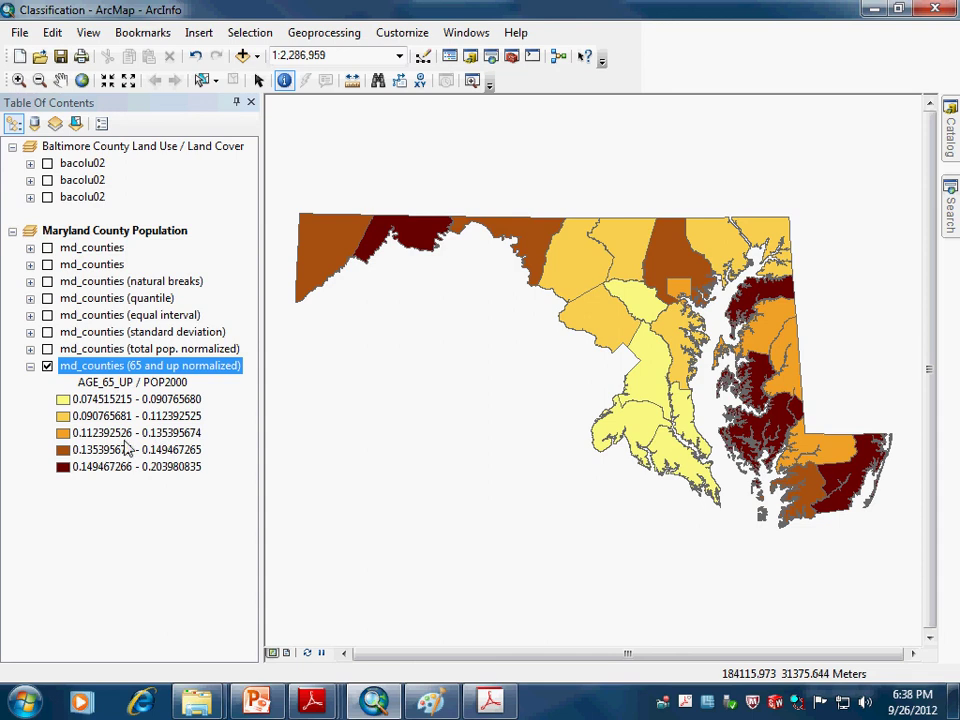
- Relabel the lowest class of md_counties (65 and up normalized) as "7% - 9%" in its symbology and apply the change
{"action": "right_click", "coordinate": [150, 370]}
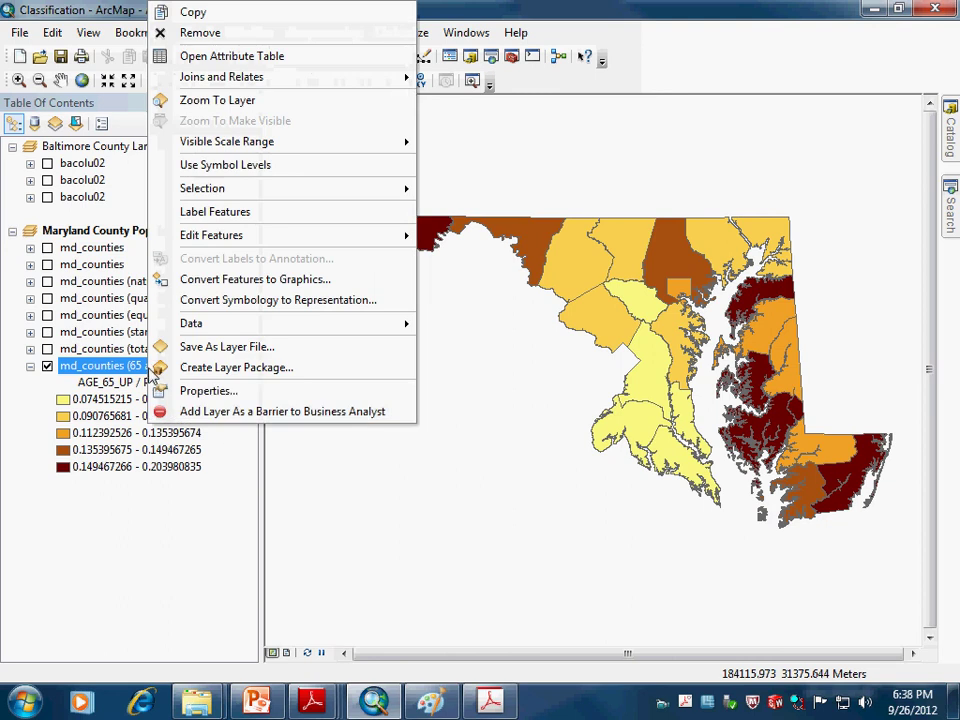
{"action": "left_click", "coordinate": [250, 389]}
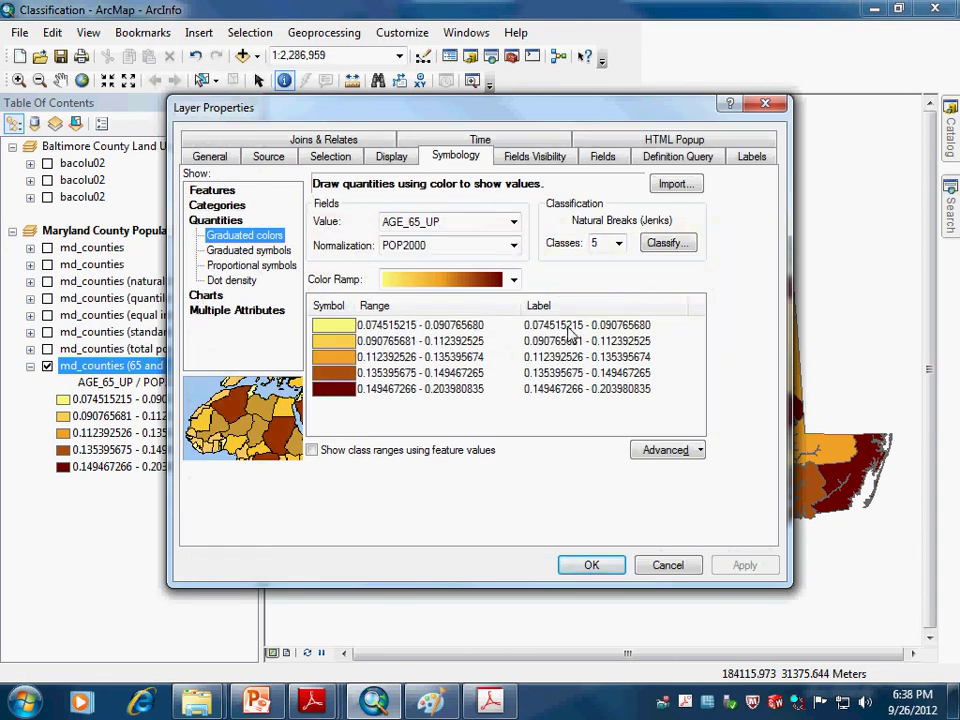
{"action": "left_click", "coordinate": [476, 330]}
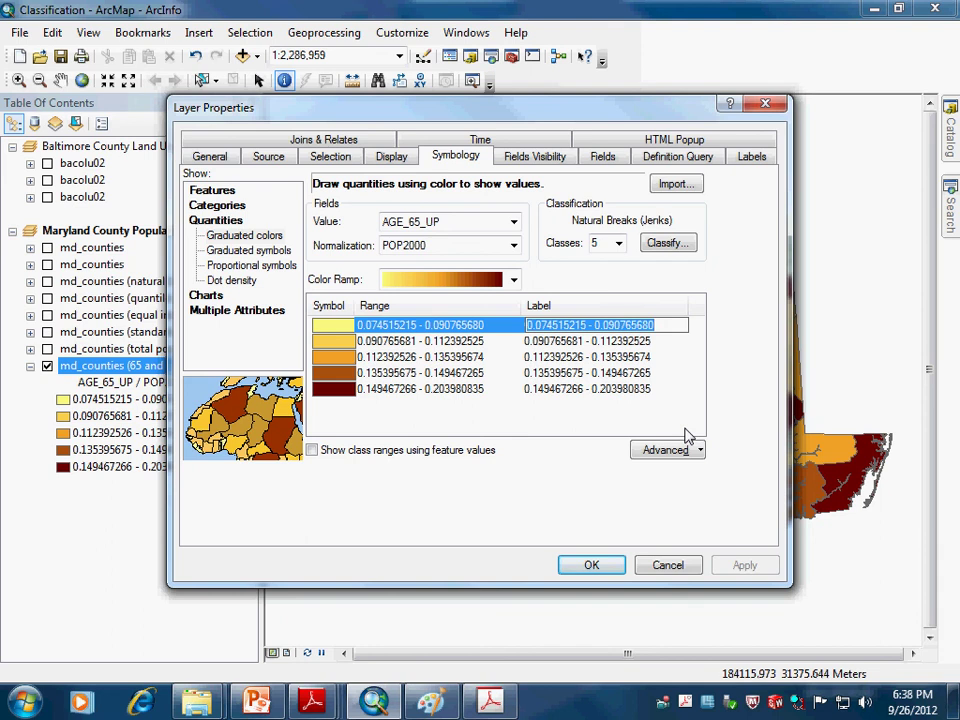
{"action": "type", "text": "7% - 9%"}
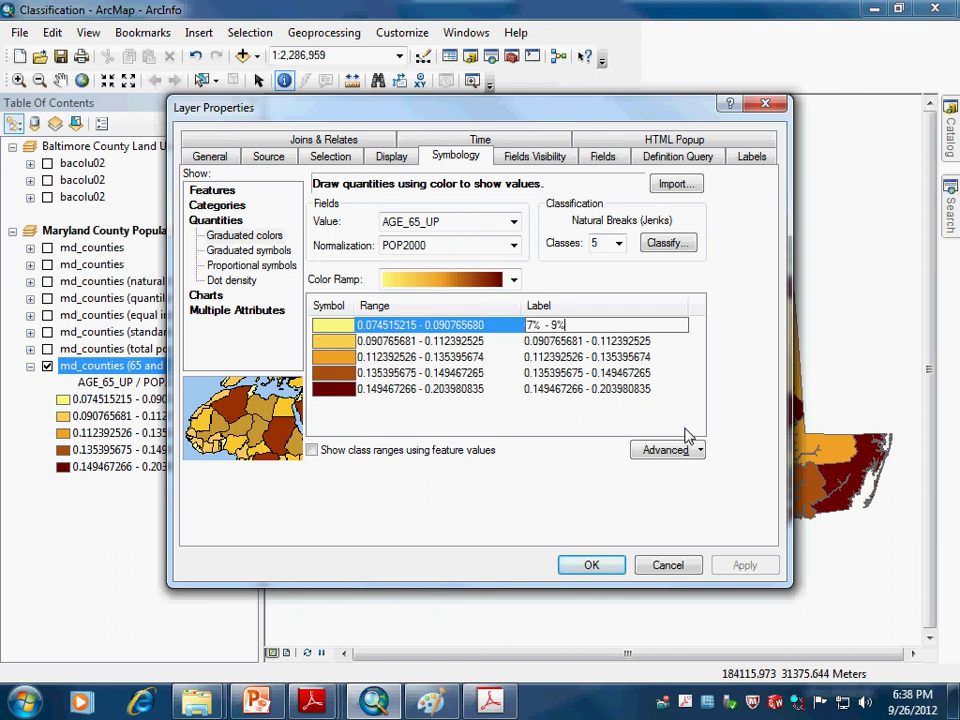
{"action": "key", "text": "Return"}
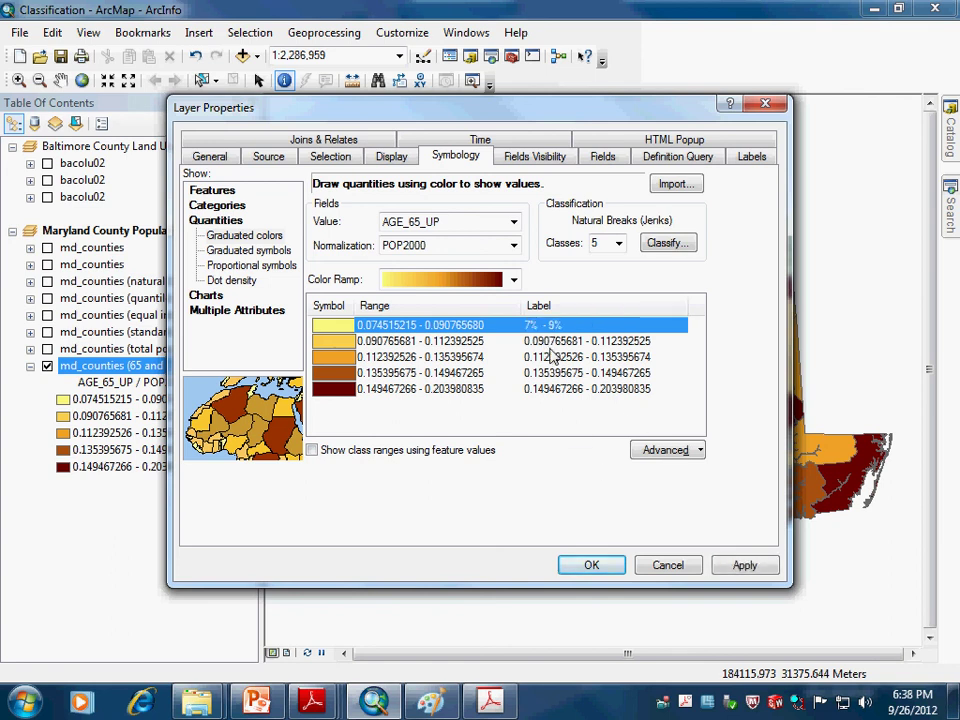
{"action": "left_click", "coordinate": [748, 566]}
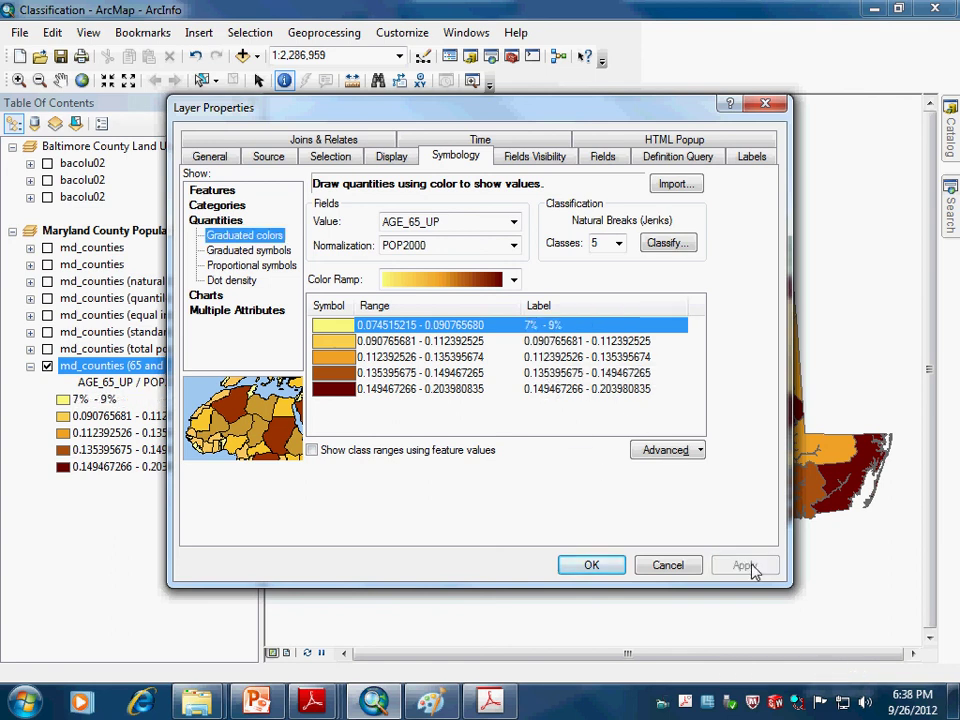
{"action": "left_click", "coordinate": [600, 570]}
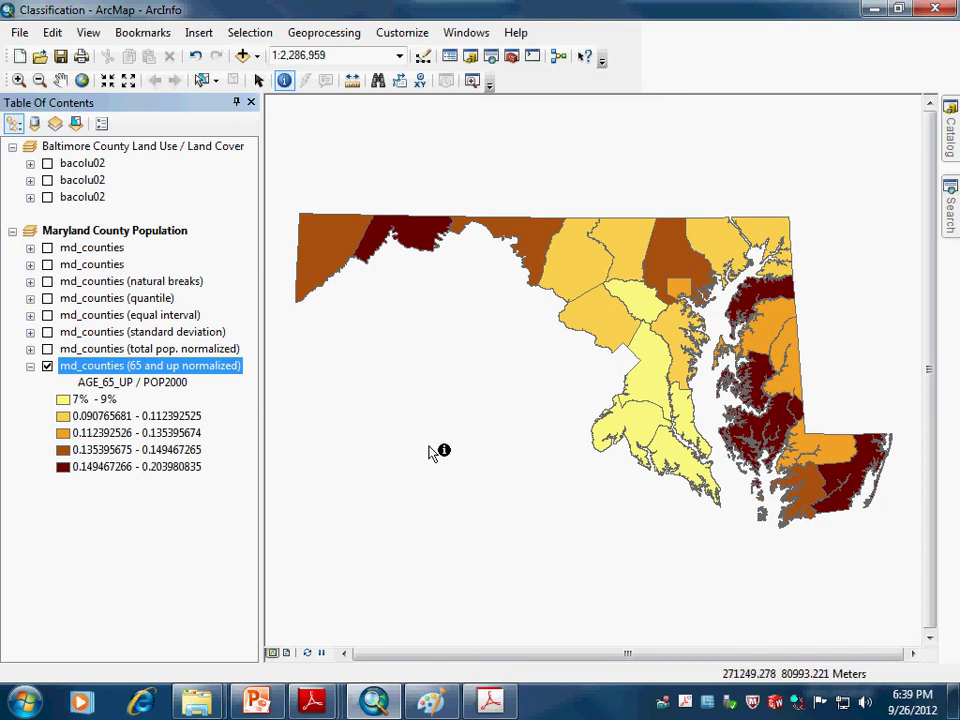
- Switch to layout view, enlarge the Maryland data frame to fill most of the page, and fit the map to its full extent
{"action": "left_click", "coordinate": [287, 653]}
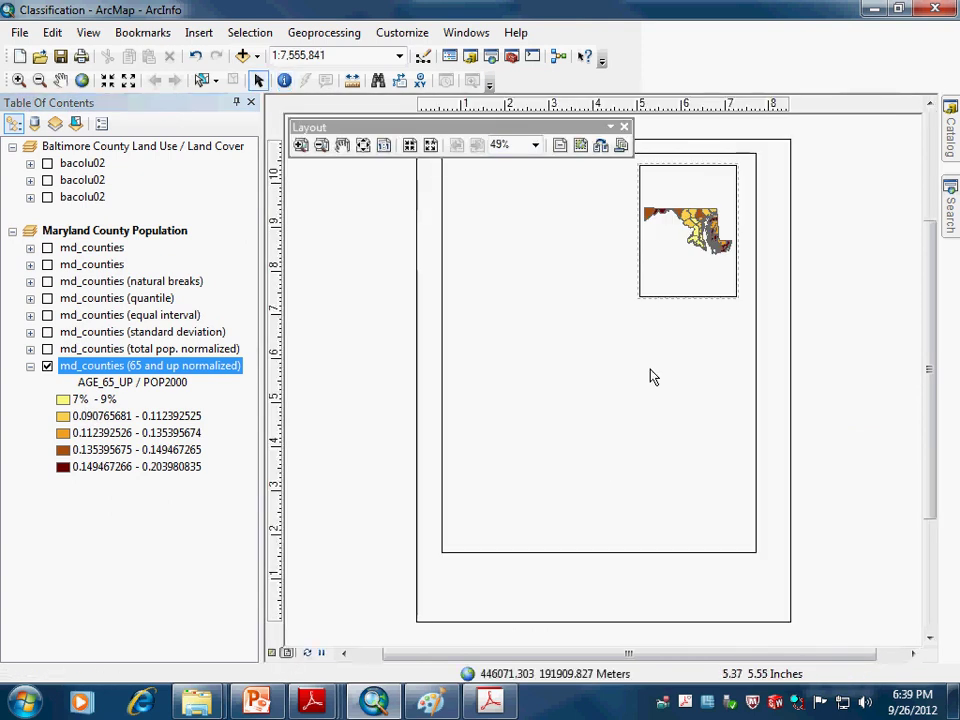
{"action": "left_click", "coordinate": [648, 234]}
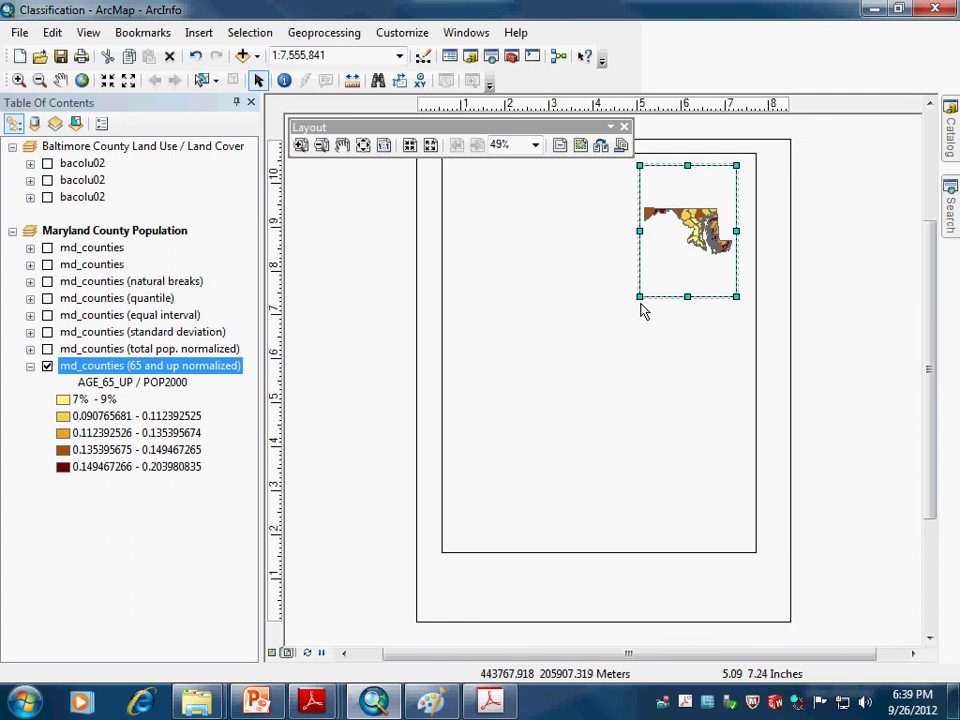
{"action": "left_click_drag", "start_coordinate": [639, 297], "coordinate": [467, 538]}
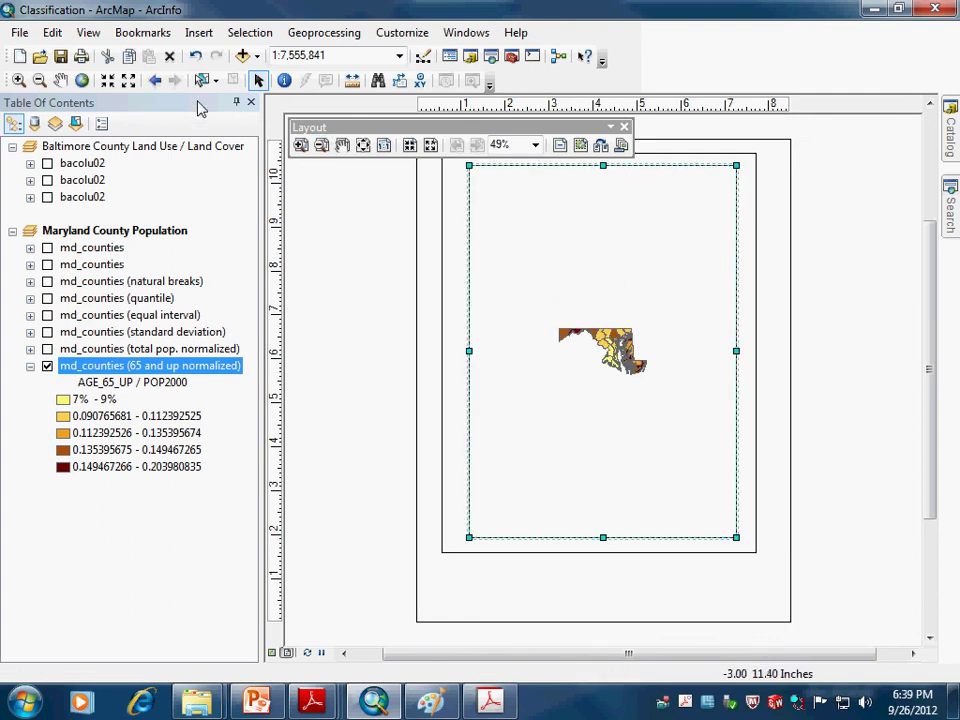
{"action": "left_click", "coordinate": [83, 81]}
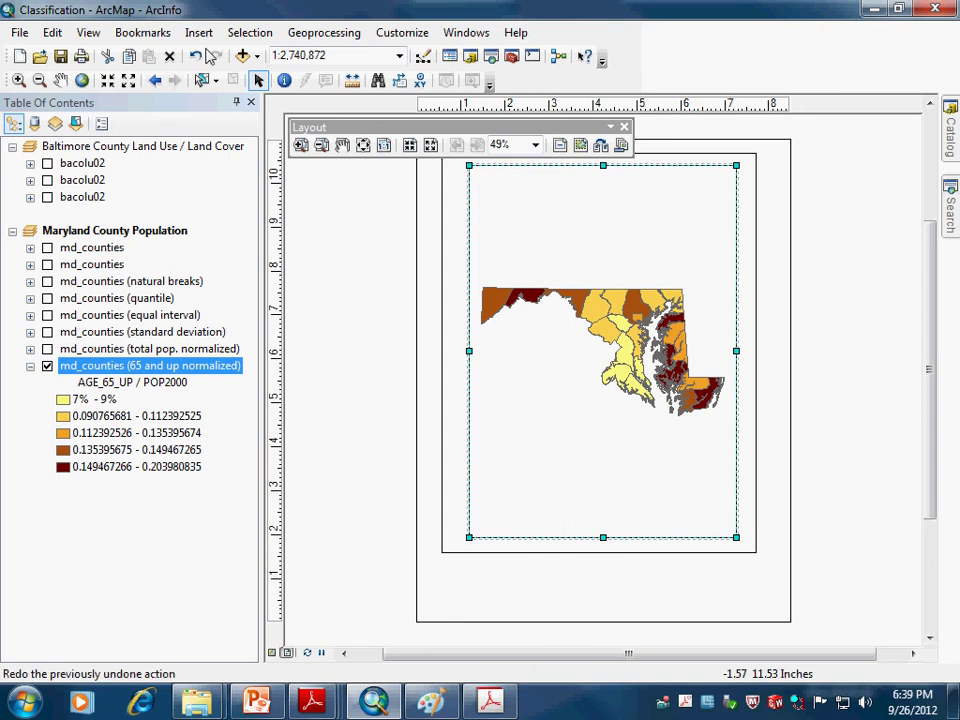
- Insert a legend for md_counties (65 and up normalized) with the default wizard settings and place it below the state map
{"action": "left_click", "coordinate": [198, 32]}
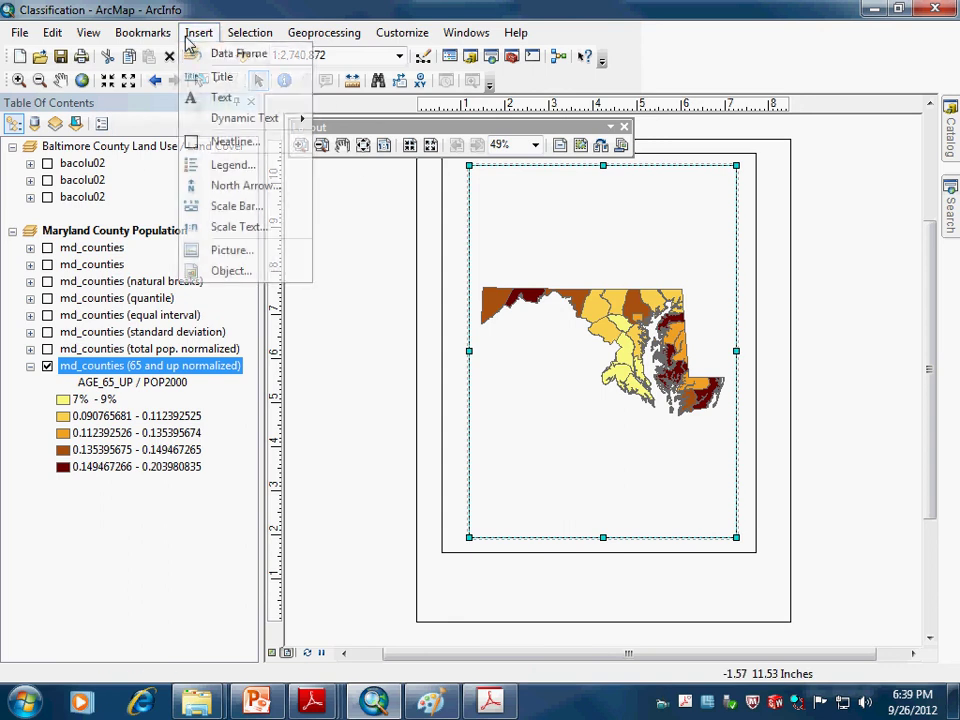
{"action": "left_click", "coordinate": [234, 168]}
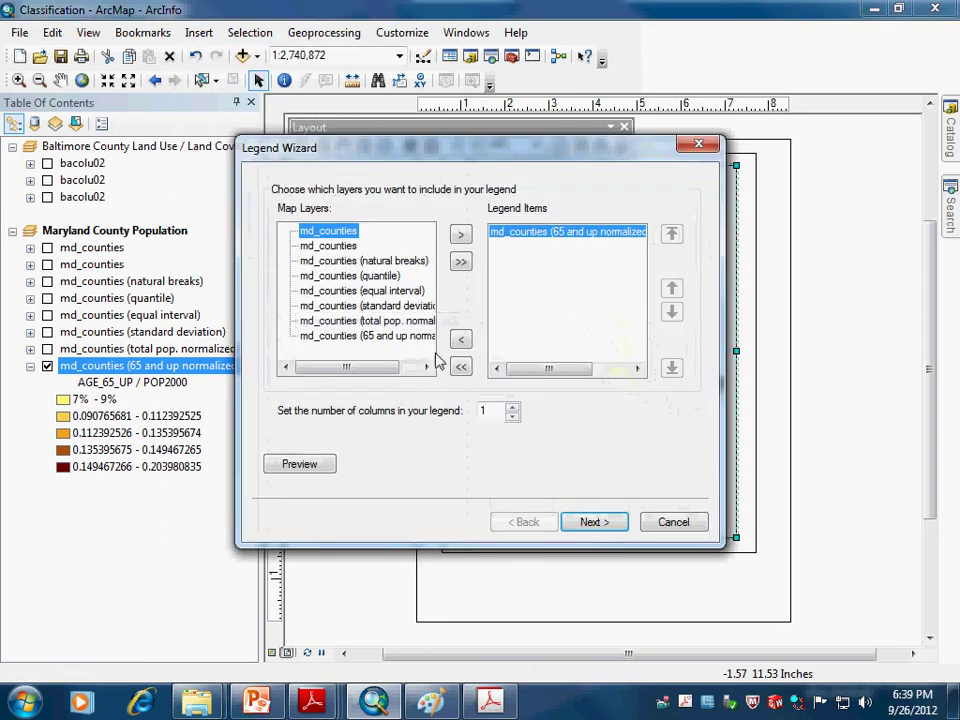
{"action": "left_click", "coordinate": [602, 531]}
{"action": "left_click", "coordinate": [602, 531]}
{"action": "left_click", "coordinate": [602, 531]}
{"action": "left_click", "coordinate": [603, 531]}
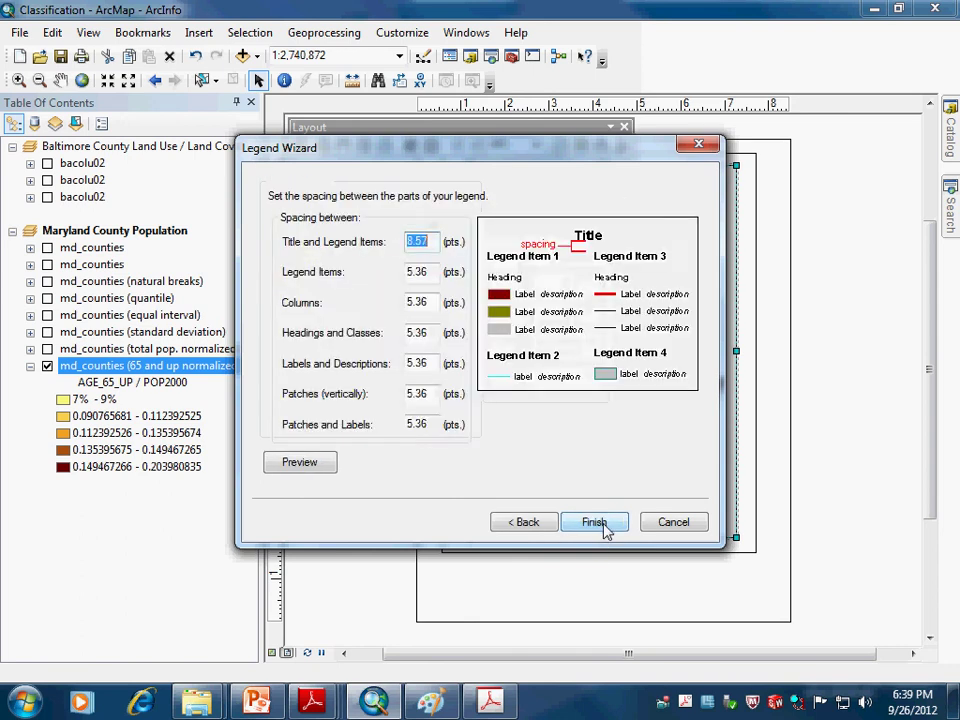
{"action": "left_click", "coordinate": [595, 522]}
{"action": "left_click_drag", "start_coordinate": [600, 420], "coordinate": [584, 475]}
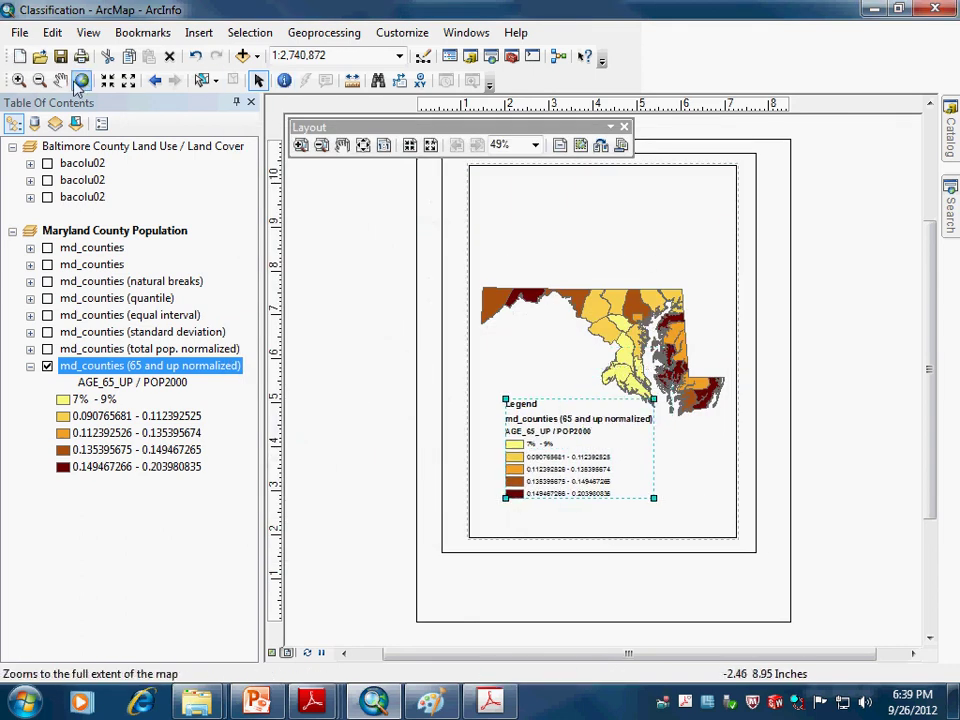
- Inspect the inserted legend's title, headings and class labels up close in the layout, then return to data view
{"action": "left_click", "coordinate": [300, 145]}
{"action": "left_click_drag", "start_coordinate": [505, 394], "coordinate": [690, 527]}
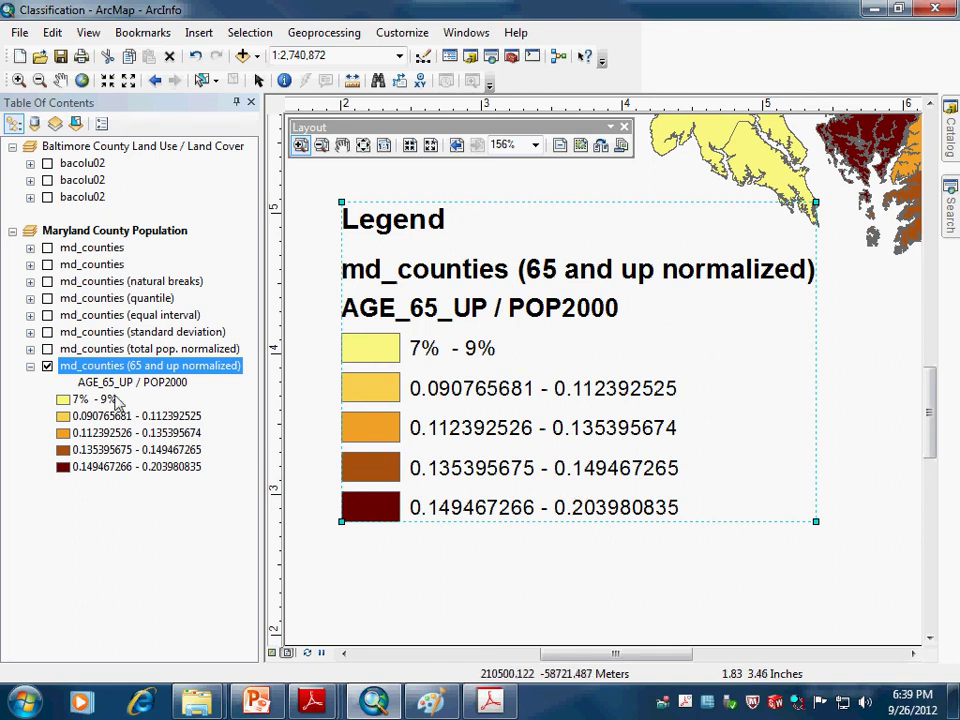
{"action": "left_click", "coordinate": [273, 653]}
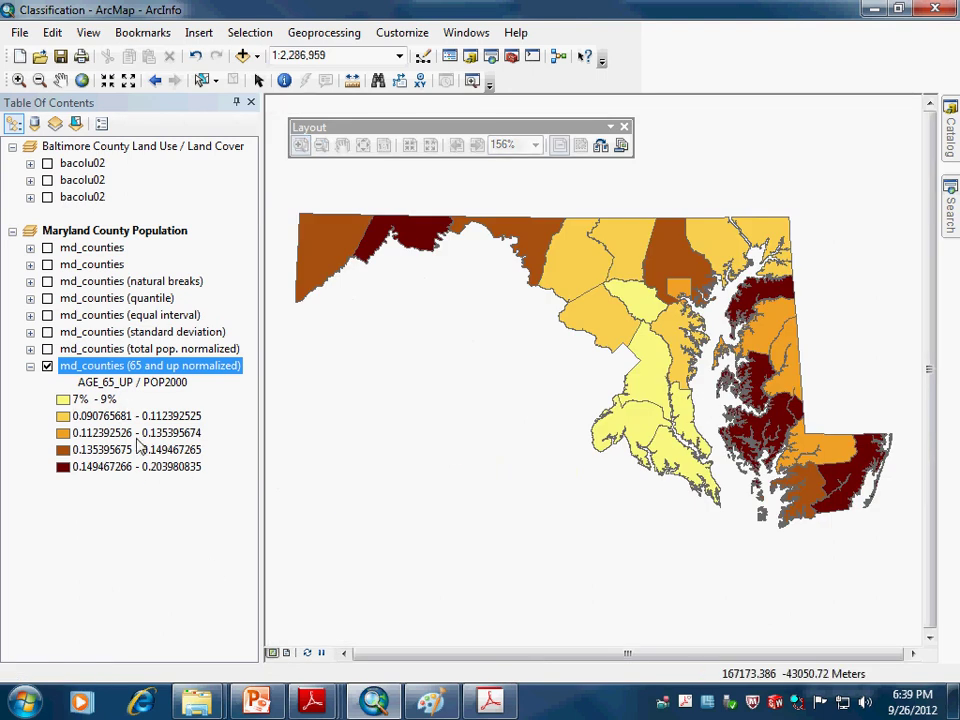
- Review the class ranges and labels in the symbology of md_counties (65 and up normalized) without changes, and show the full map extent
{"action": "right_click", "coordinate": [100, 366]}
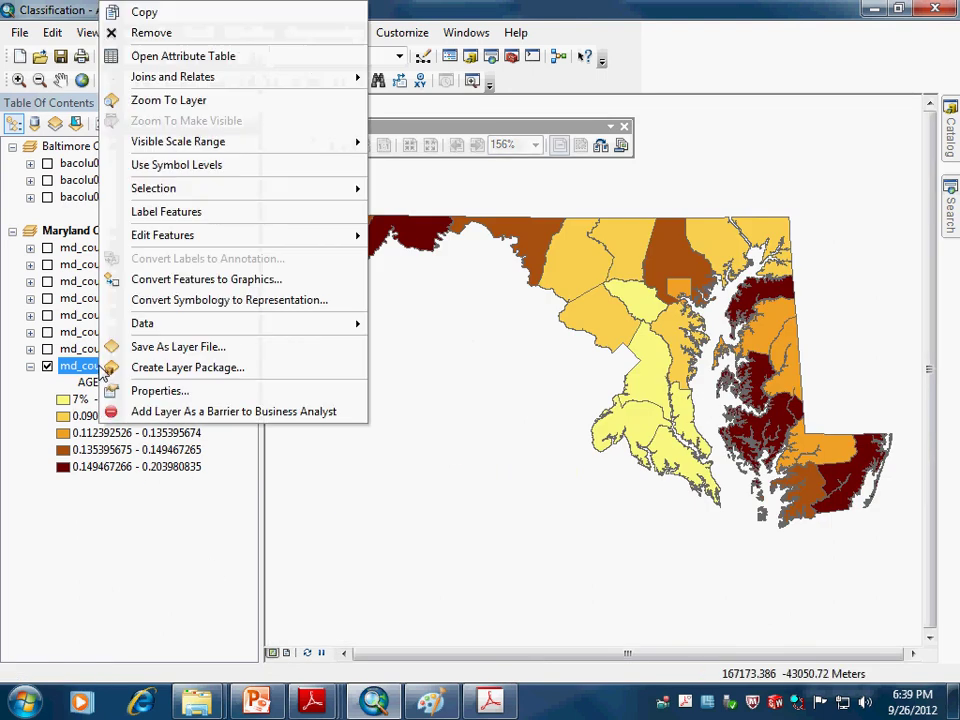
{"action": "left_click", "coordinate": [168, 391]}
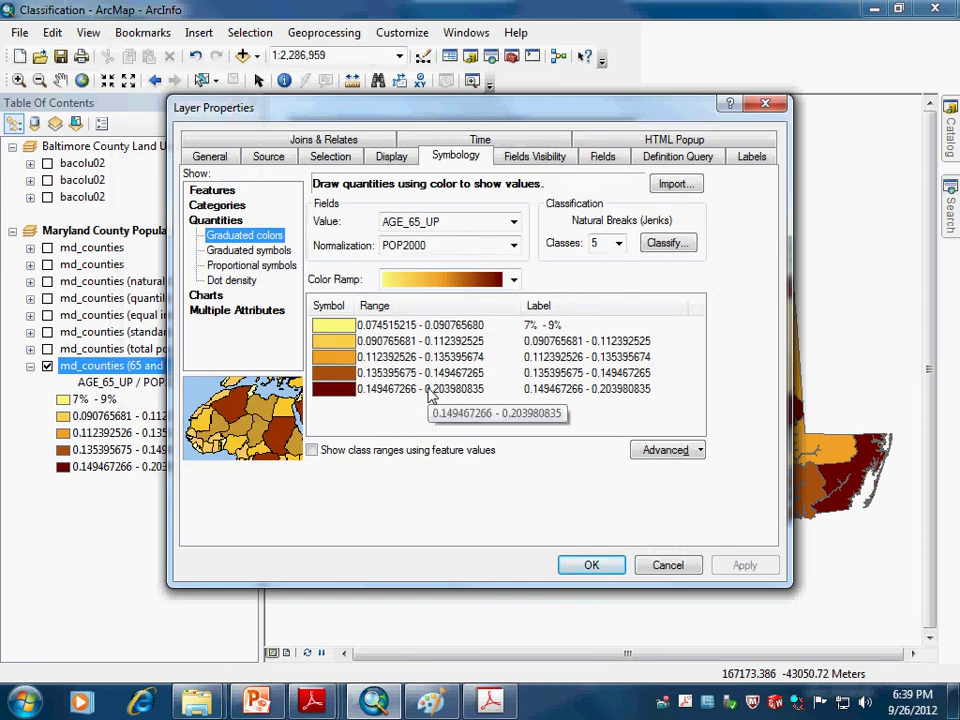
{"action": "left_click", "coordinate": [672, 565]}
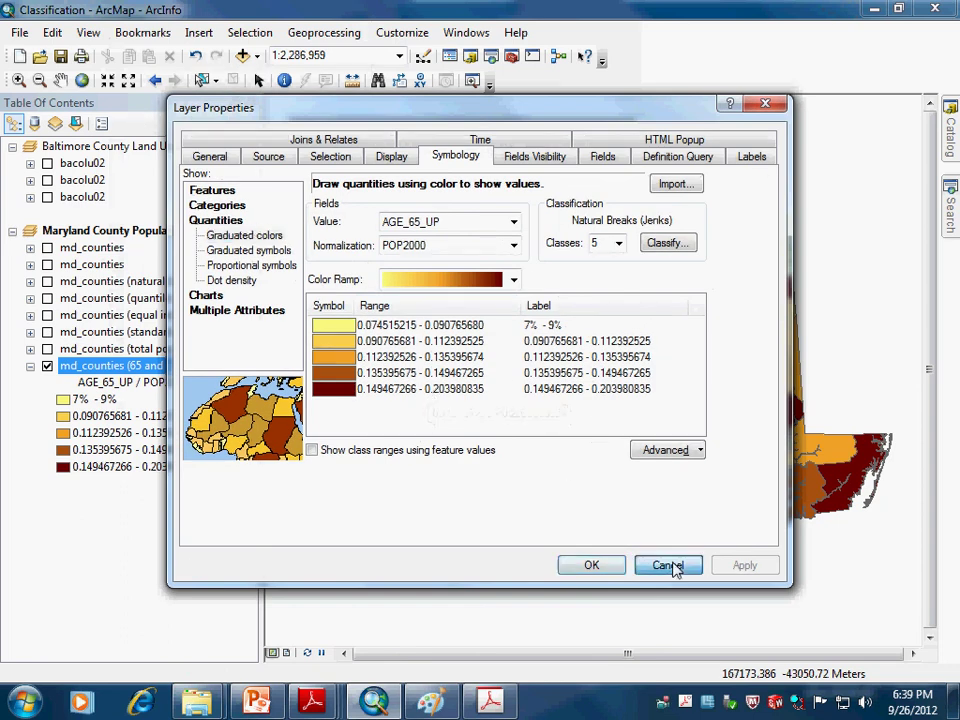
{"action": "left_click", "coordinate": [84, 81]}
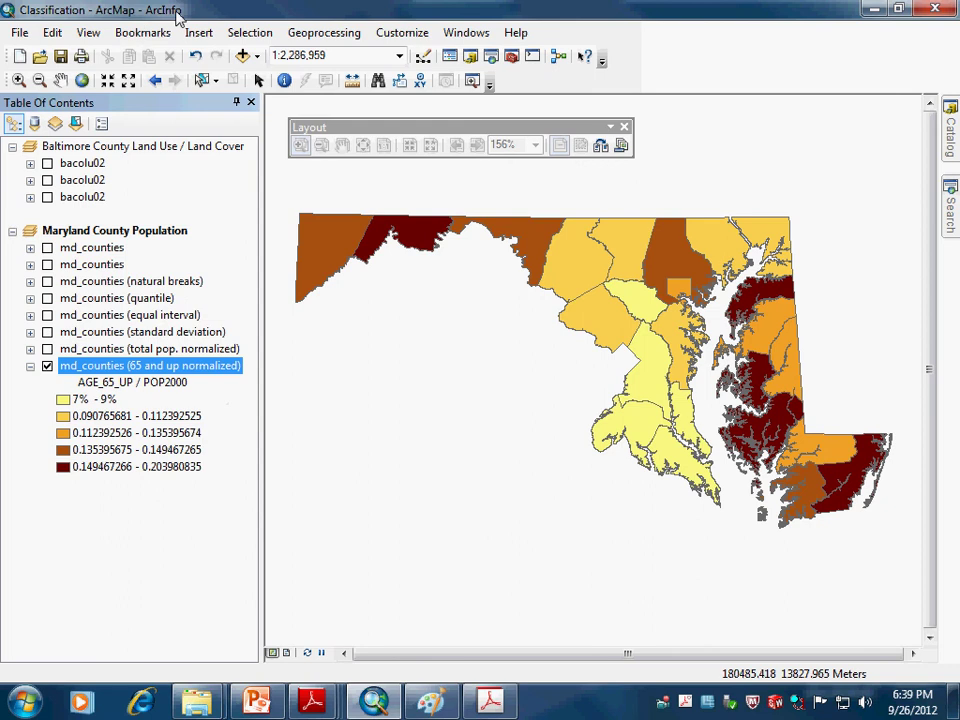